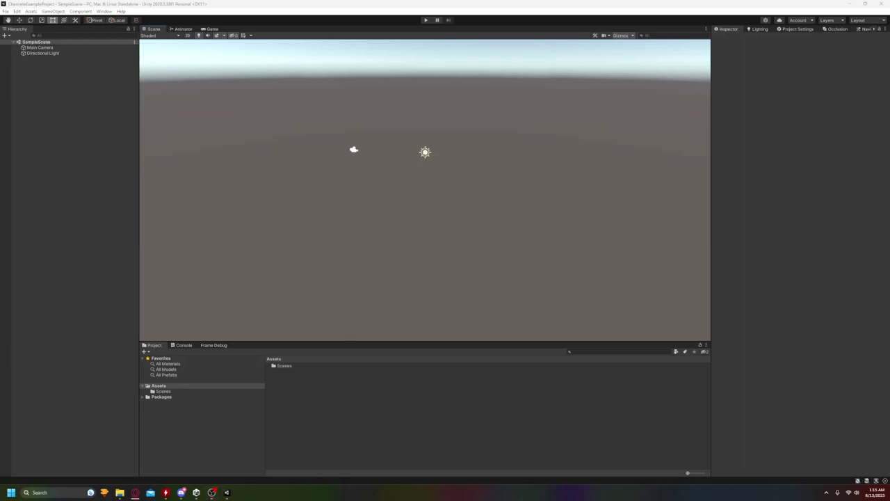
Review the Assets on the EDarkness MCS 1.9.2 release page, then go back to the documentation's Installing section
drag(889, 159, 473, 68)
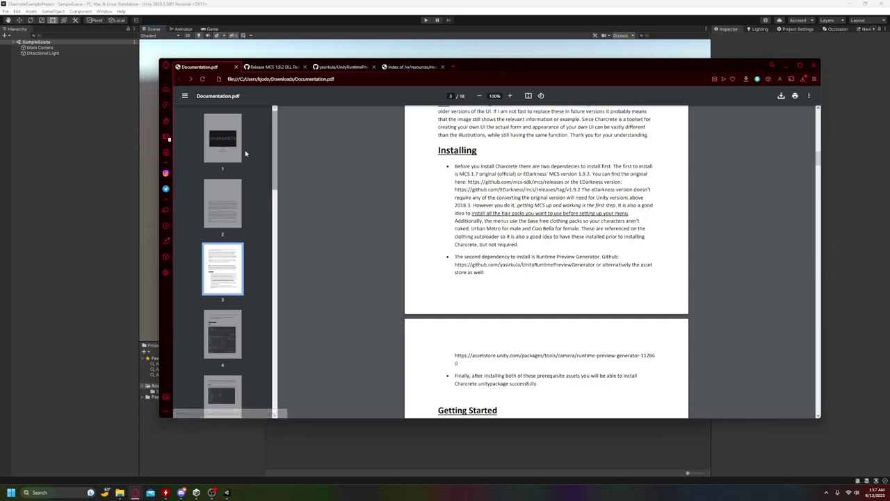
click(501, 194)
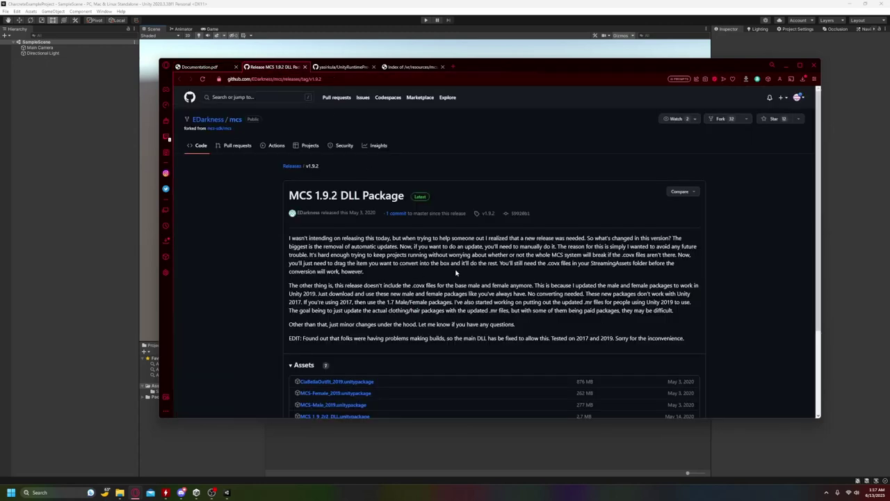
scroll(479, 271, down, 2)
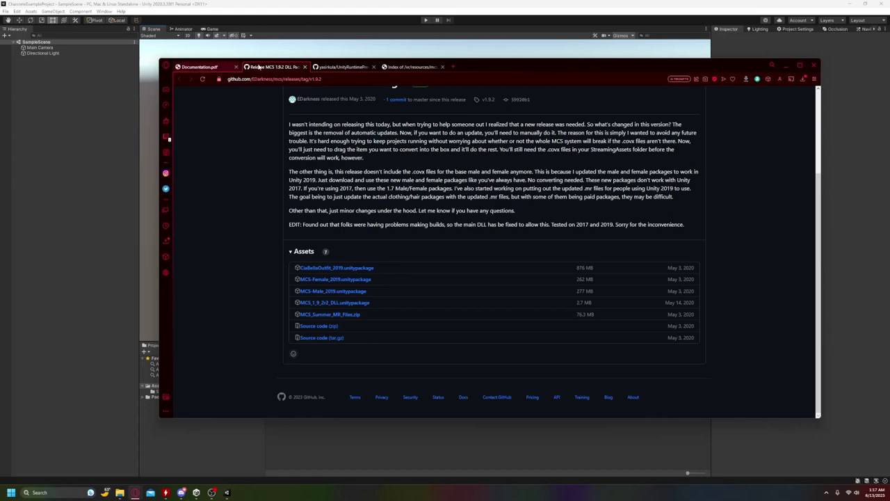
click(202, 67)
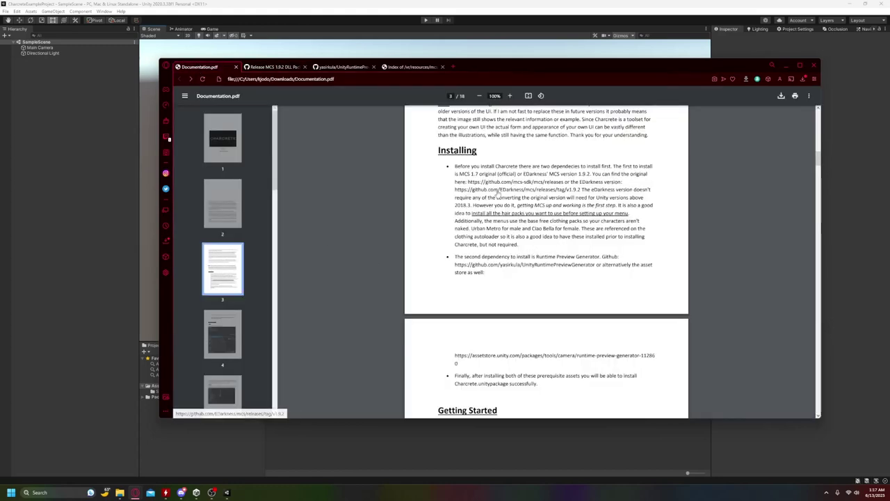
click(278, 67)
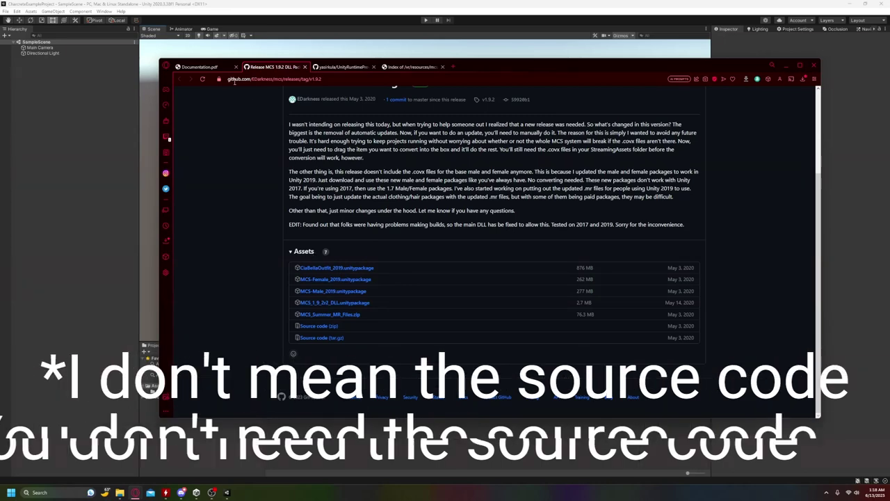
click(199, 67)
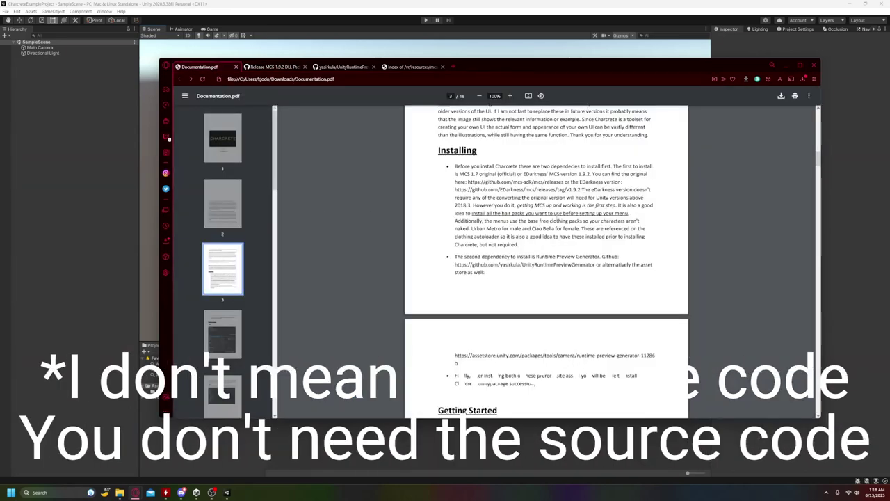
Open the mcs-sdk MCS releases page and download UrbanMetroOutfit.unitypackage
click(518, 182)
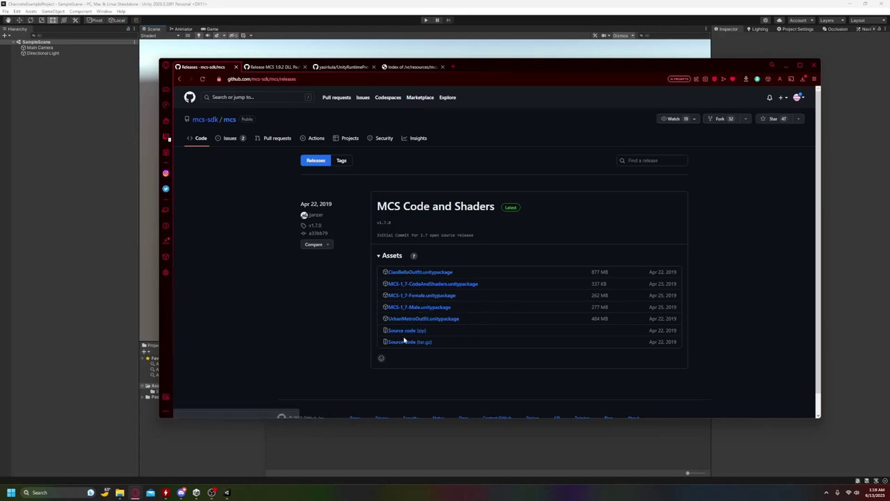
click(422, 319)
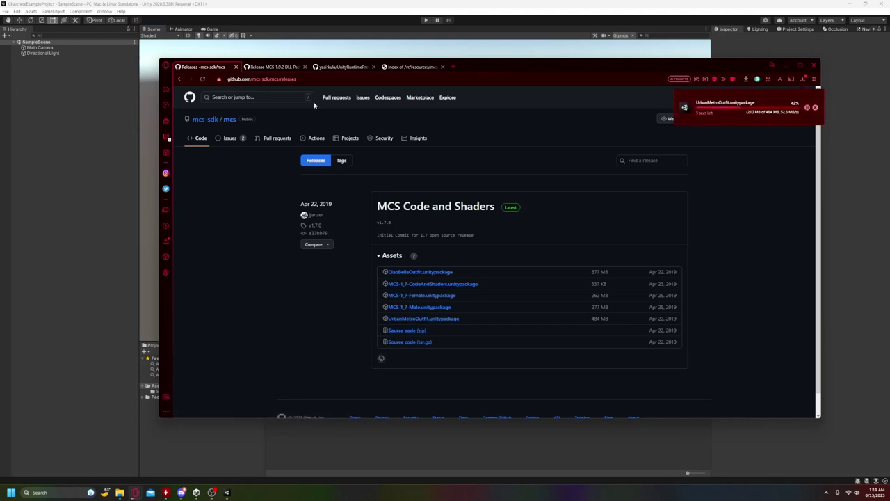
Download UrbanMetroOutfit_2019Patch.unitypackage from the 'Index of /vr/resources/mcs/patch/2019' listing
click(405, 70)
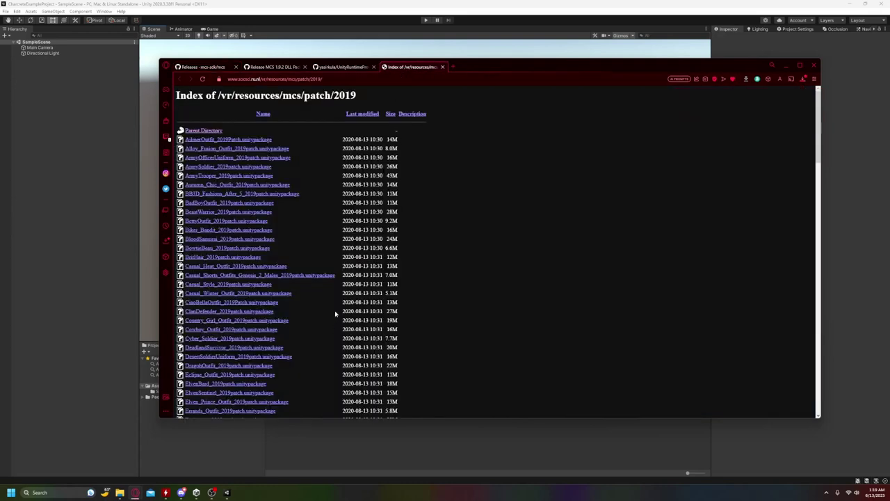
scroll(318, 297, down, 5)
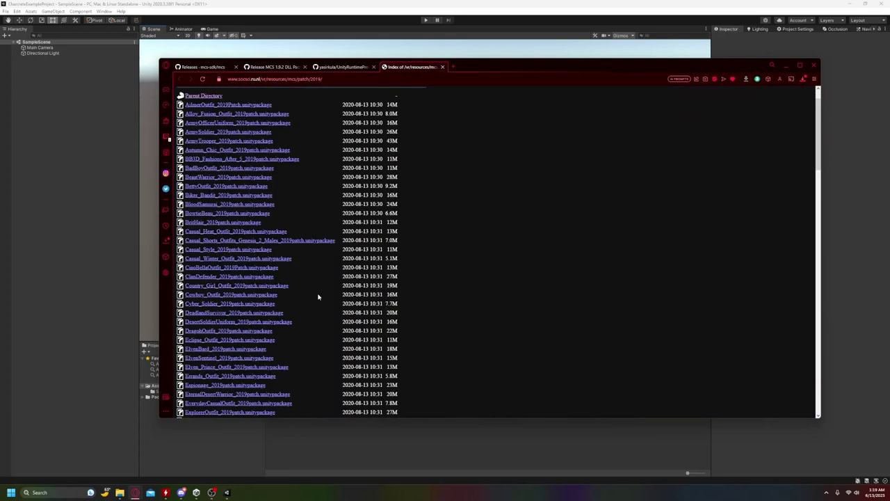
scroll(318, 297, down, 10)
scroll(308, 301, down, 6)
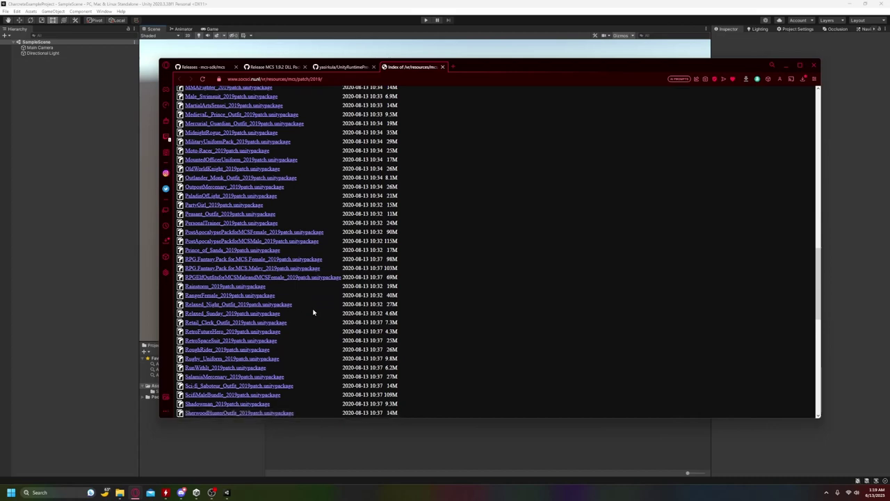
scroll(309, 313, down, 10)
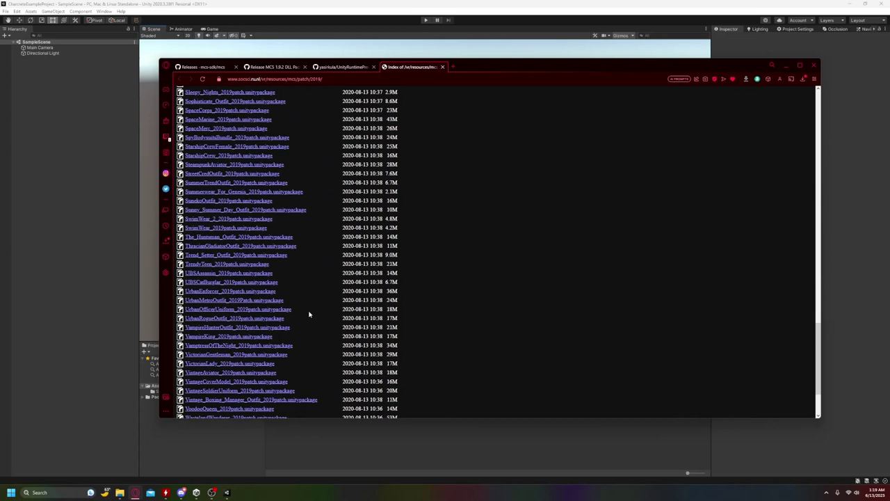
click(240, 302)
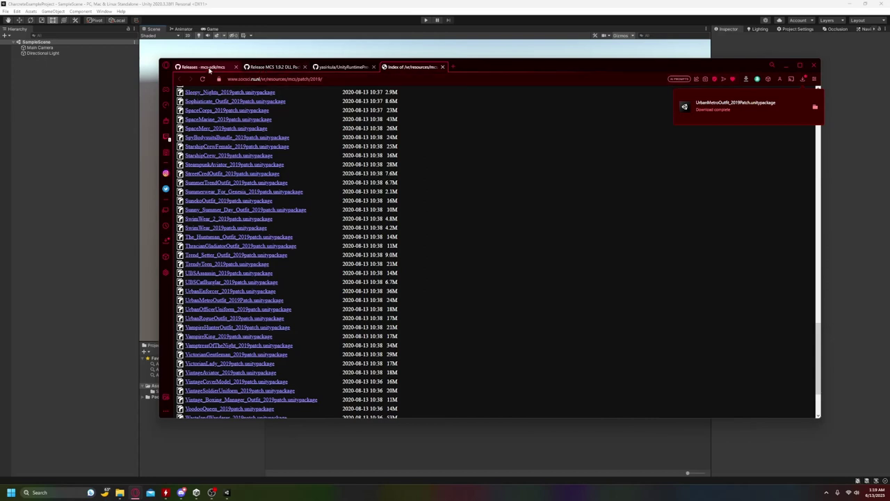
Look over the MCS 1.9.2 and UnityRuntimePreviewGenerator tabs, then return to Unity with the CiaoBellaOutfit_2019 import dialog open
click(270, 68)
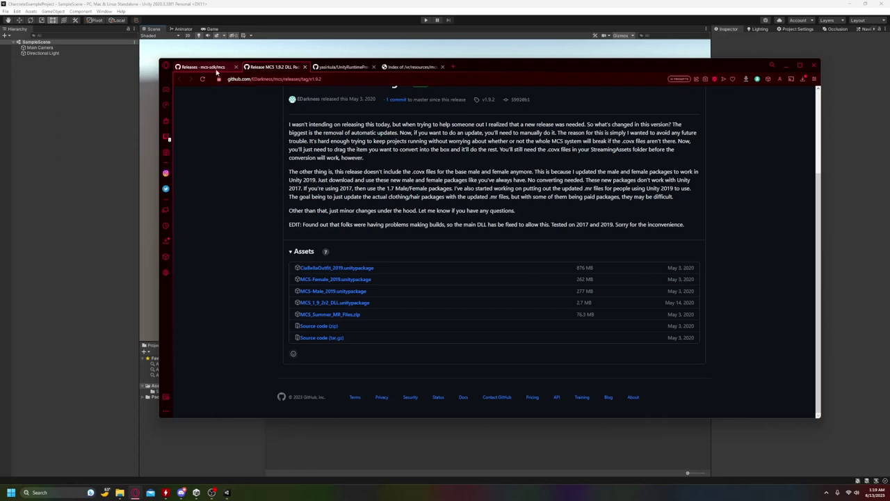
click(362, 4)
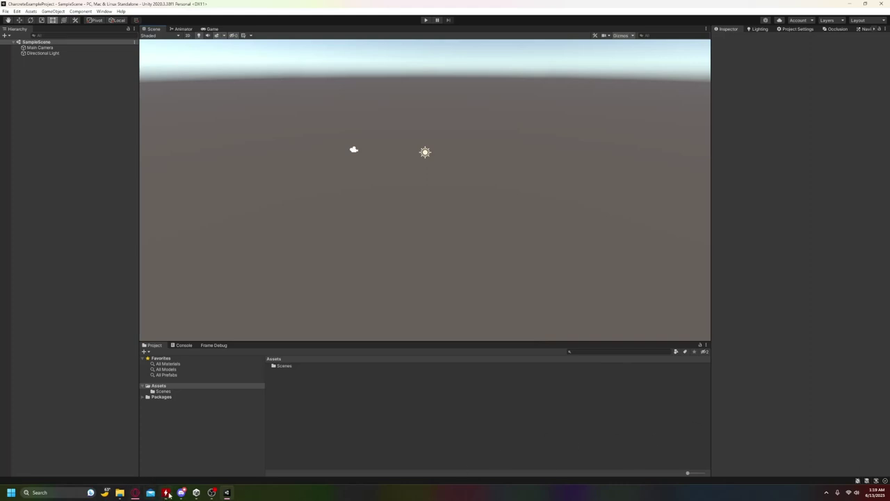
mouse_move(139, 493)
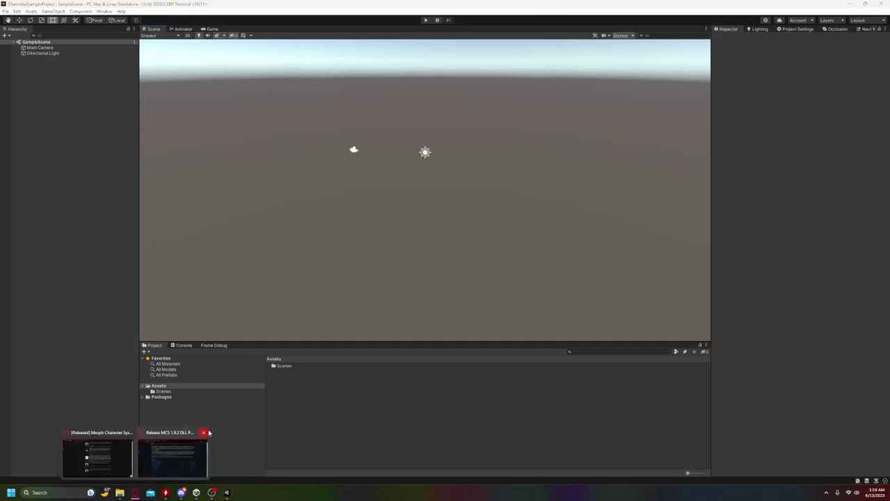
click(155, 453)
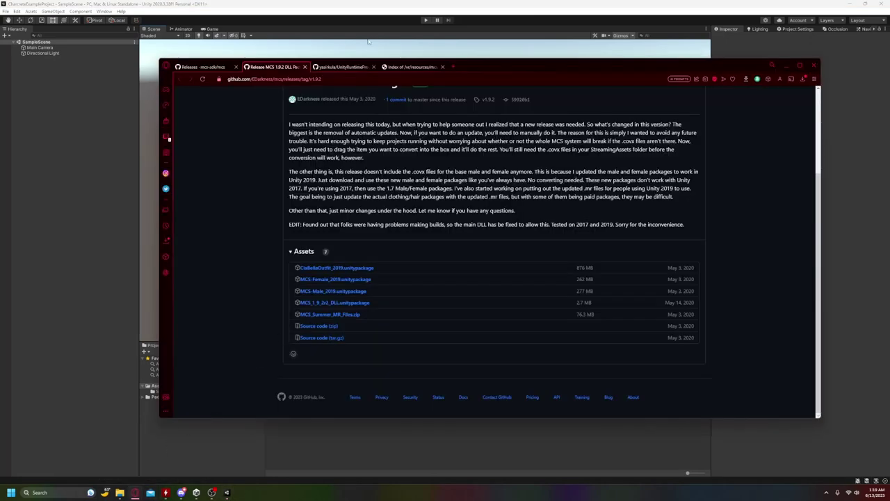
click(342, 67)
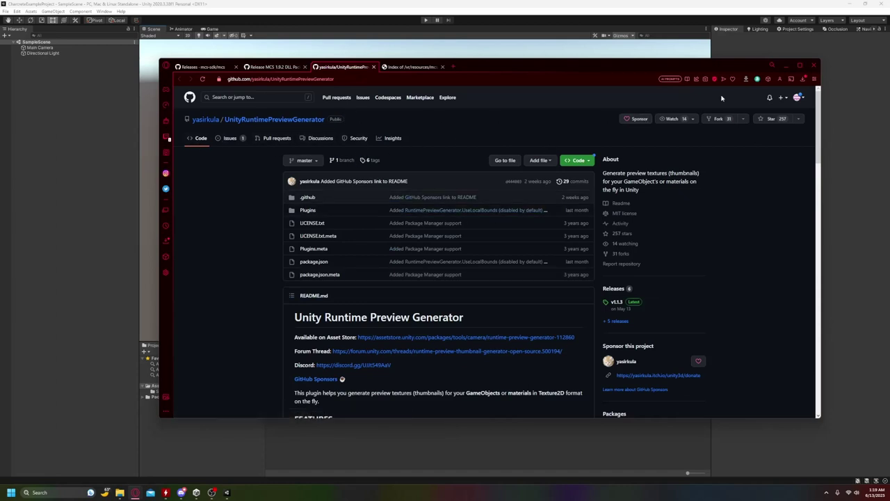
click(343, 8)
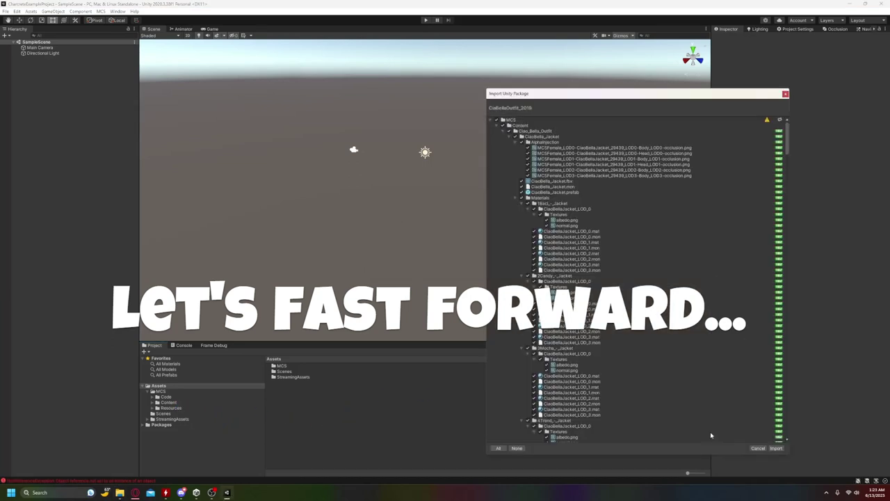
Import CiaoBellaOutfit_2019, then import the UrbanMetroOutfit package
click(776, 449)
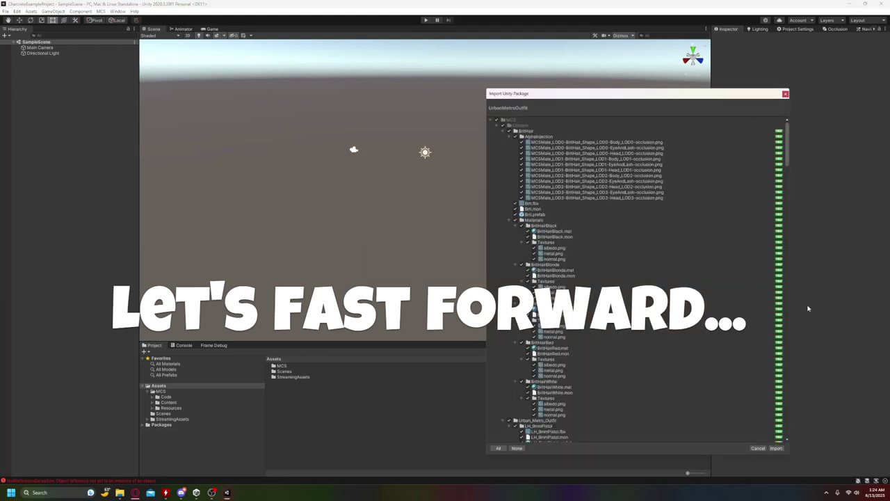
drag(787, 157, 780, 401)
scroll(781, 402, down, 5)
click(776, 448)
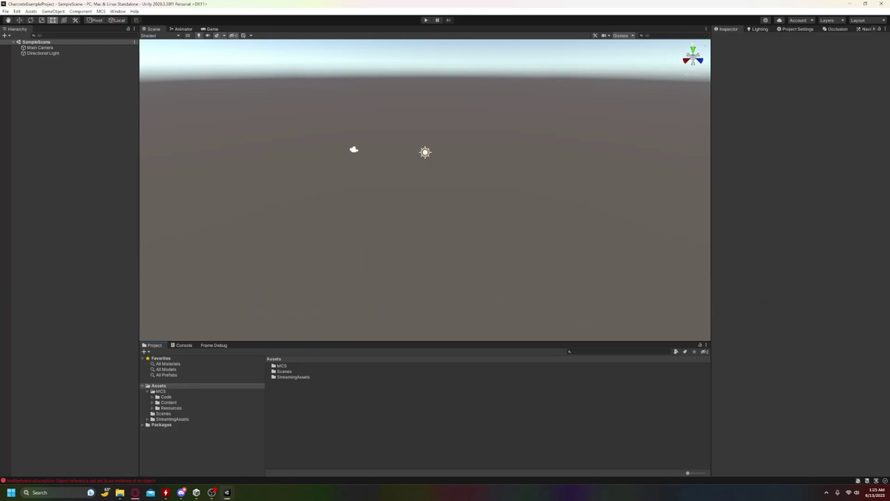
Expand Assets > MCS > Content and bring up the UrbanMetroOutfit_2019Patch import listing BrittHair and Urban_Metro morphs
click(152, 402)
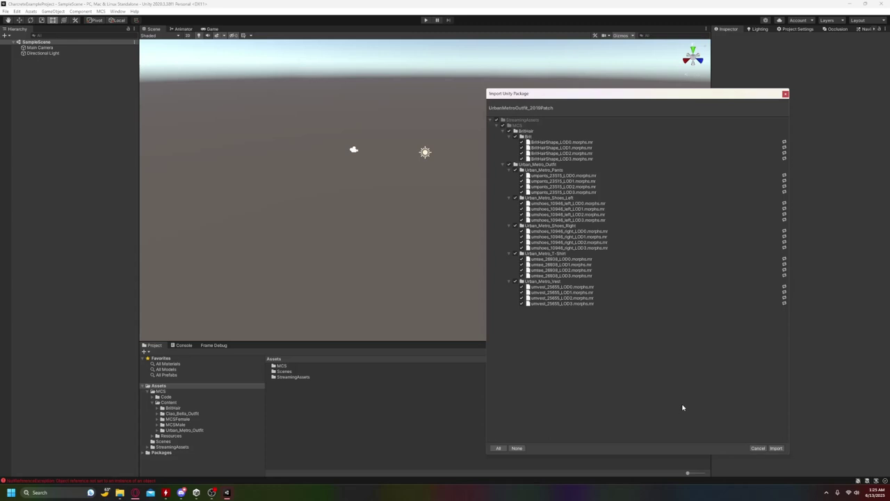
Import the UrbanMetroOutfit_2019Patch files, adding a BrittHair folder under MCS Content
click(776, 447)
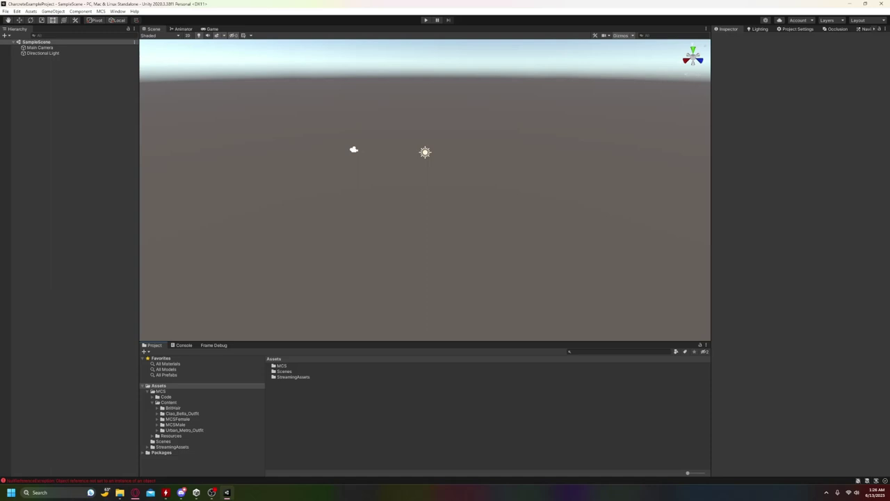
Download RuntimePreviewGenerator.unitypackage from the v1.1.3 release and bring Unity back into view
key(alt+Tab)
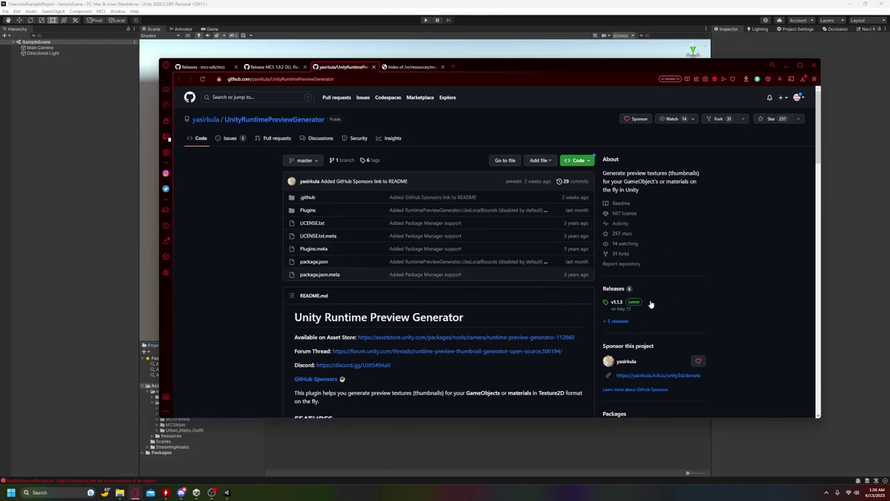
click(616, 302)
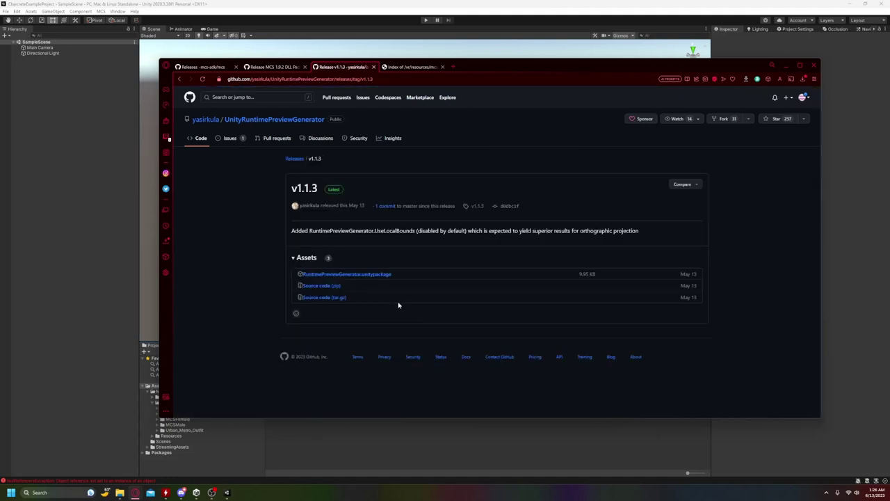
click(376, 274)
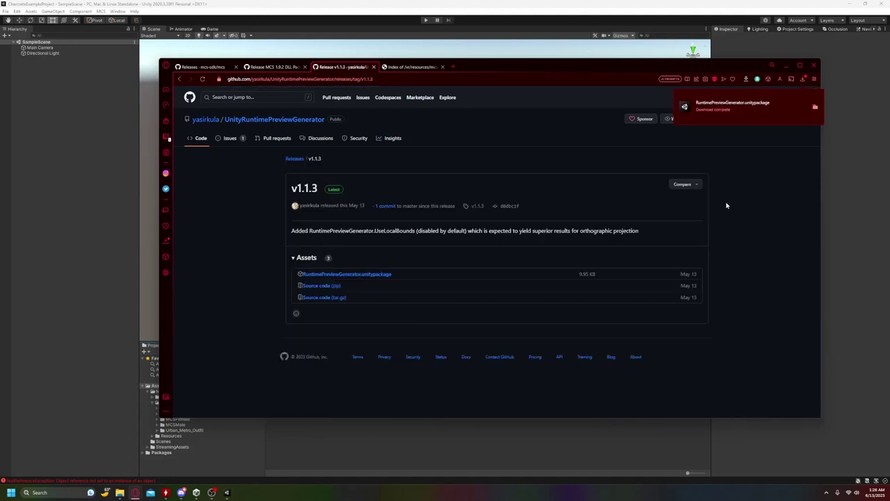
drag(710, 64, 889, 66)
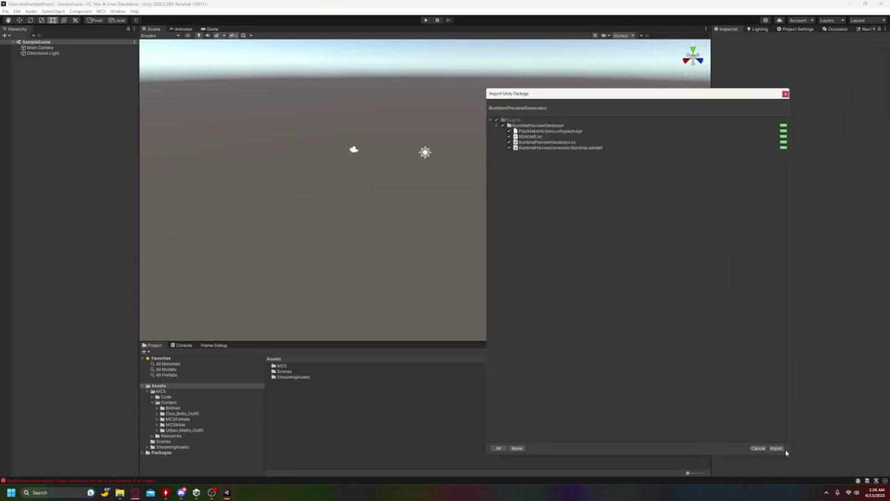
Import RuntimePreviewGenerator v1.1.3, adding a Plugins folder under Assets
click(776, 448)
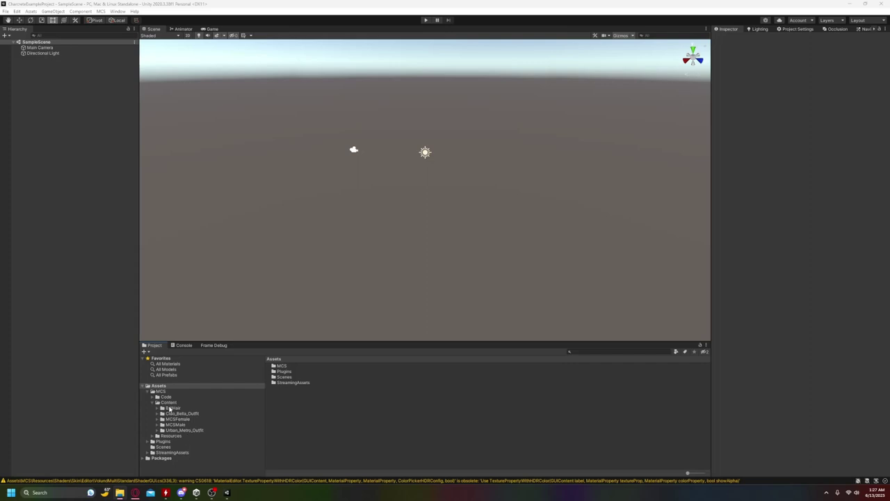
Browse the BrittHair and other MCS Content subfolders in the Project window
click(170, 408)
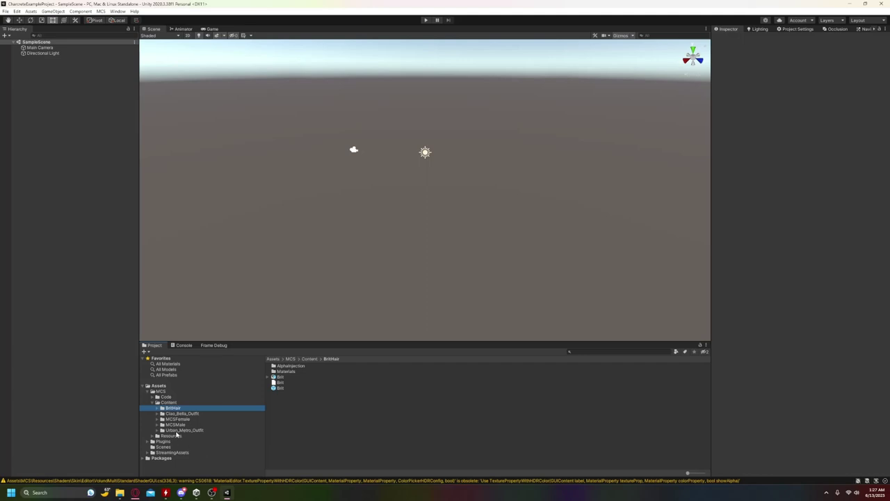
shift+click(178, 431)
click(167, 403)
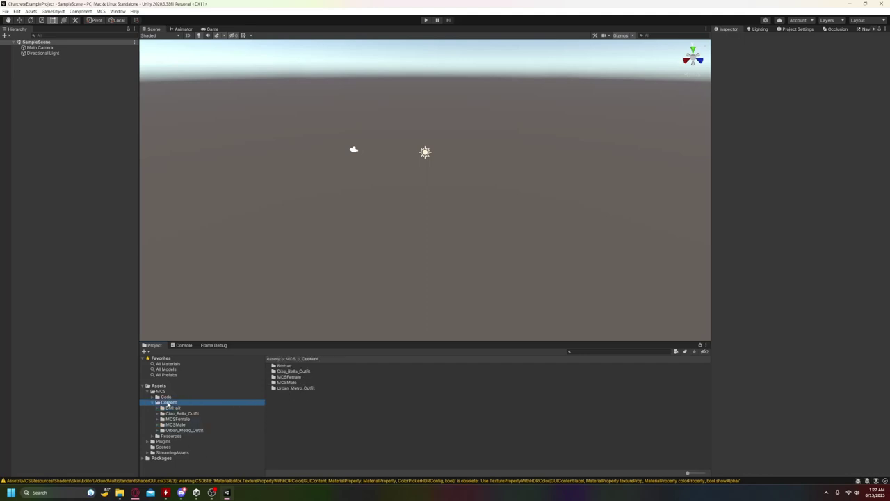
Filter the Project search to Prefab type, scoped to the Content folder, showing 13 prefabs
click(676, 351)
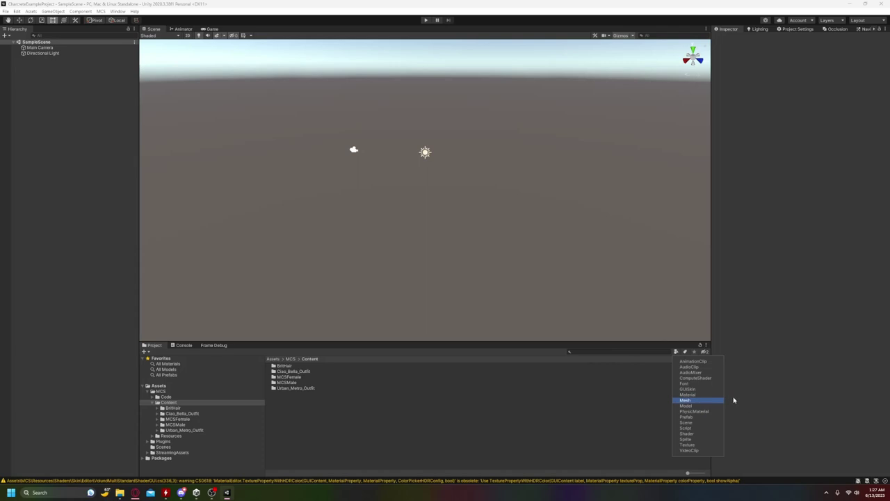
click(690, 419)
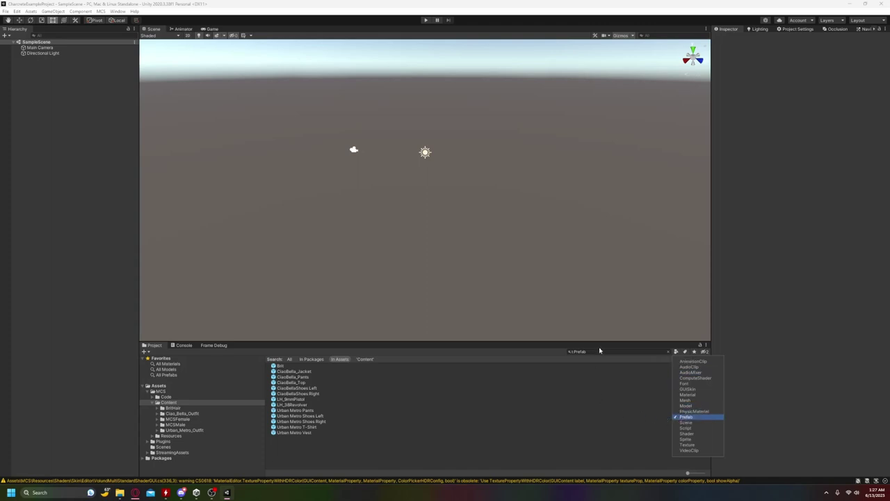
click(364, 359)
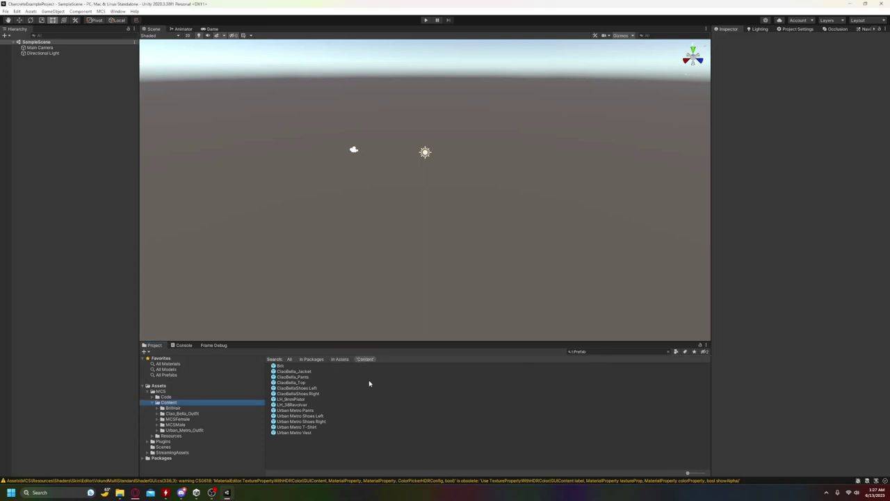
click(339, 360)
click(365, 359)
Select the 13 prefabs from Brit to Urban Metro Vest and remove their LOD Group component
click(282, 366)
shift+click(295, 433)
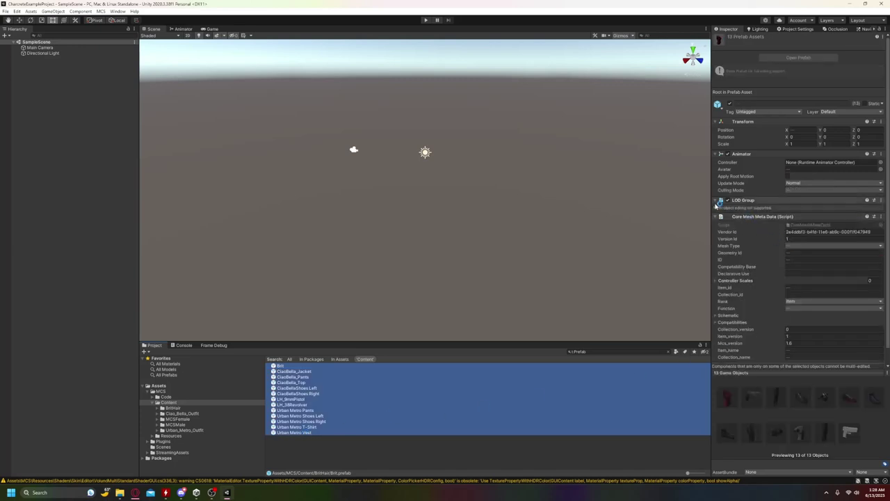
click(880, 201)
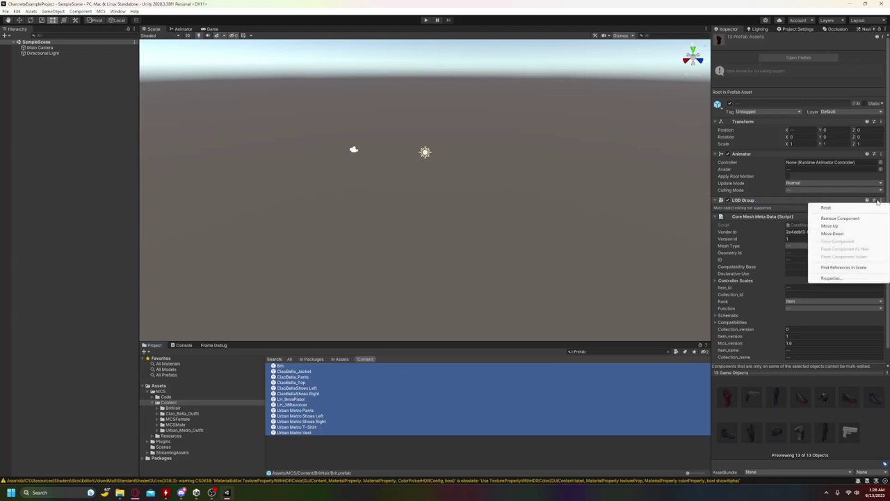
click(839, 218)
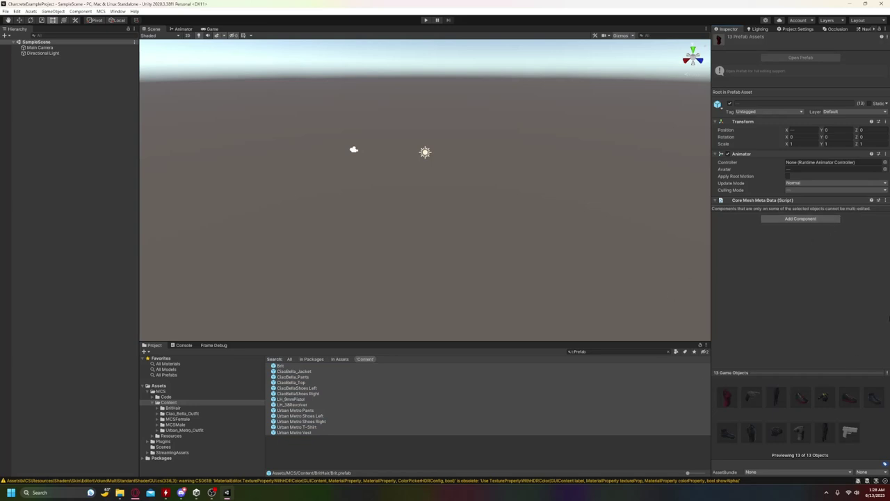
Deselect the Content prefabs in the Project panel
click(329, 463)
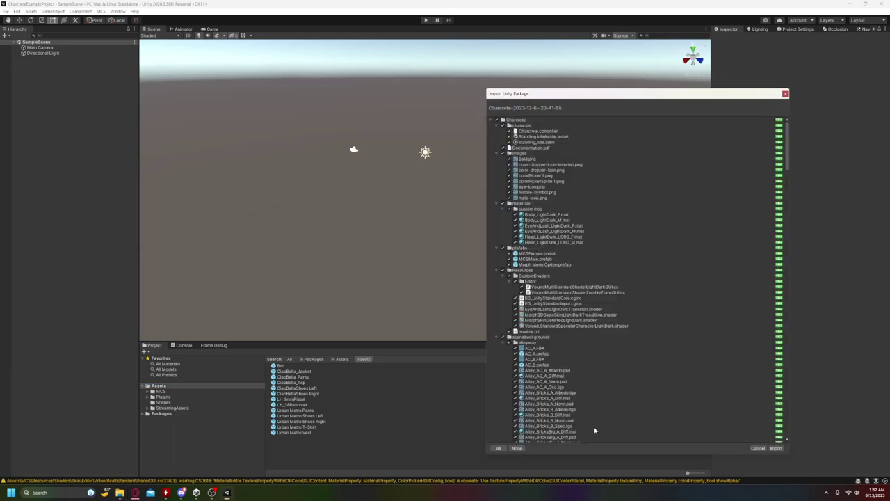
Import the Charcrete package with all items checked
click(776, 449)
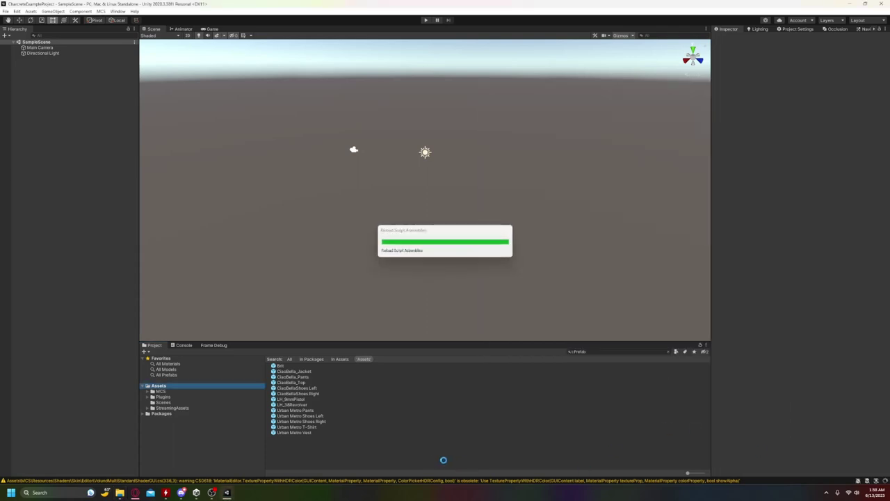
Clear the prefab filter and open the firstMenu scene from Assets > Charcrete > scenes
click(667, 354)
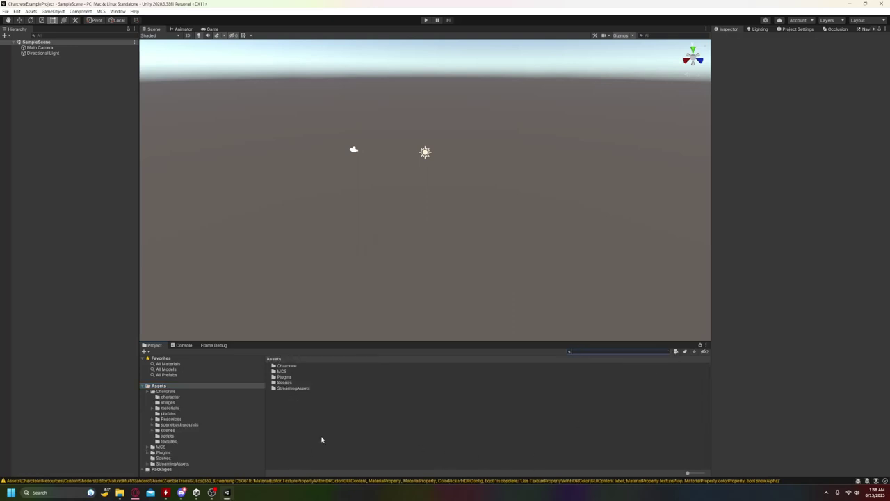
click(180, 430)
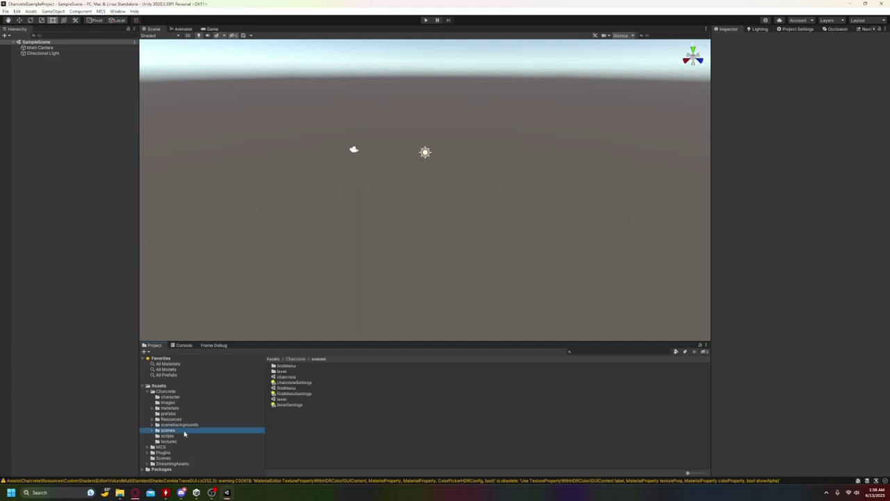
double_click(288, 387)
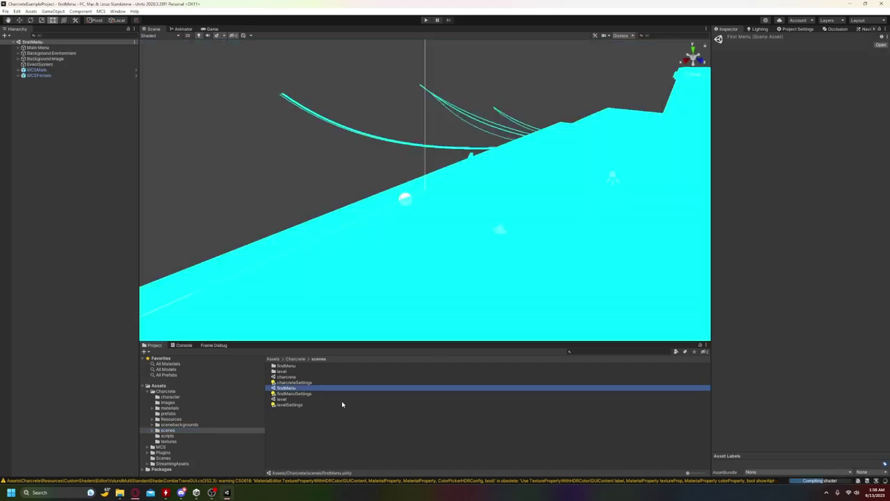
right_drag(418, 278, 604, 245)
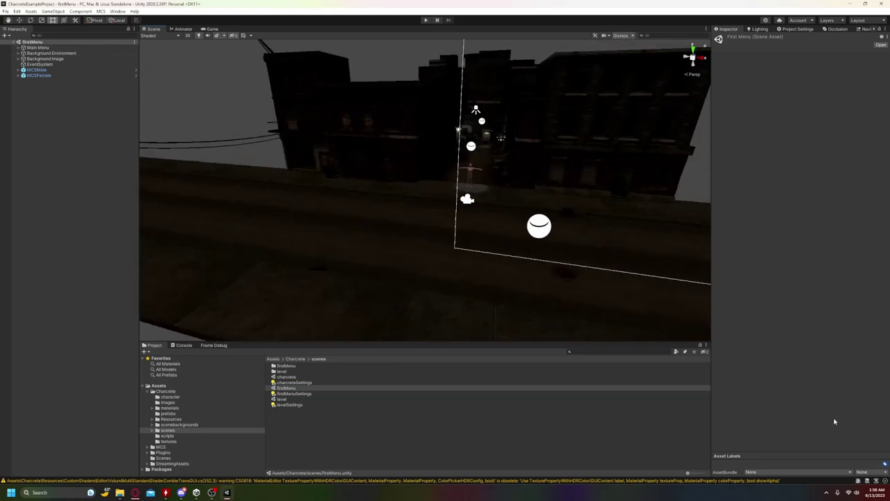
Add firstMenu, charcrete and level to Scenes In Build, in that order, via Build Settings
click(5, 11)
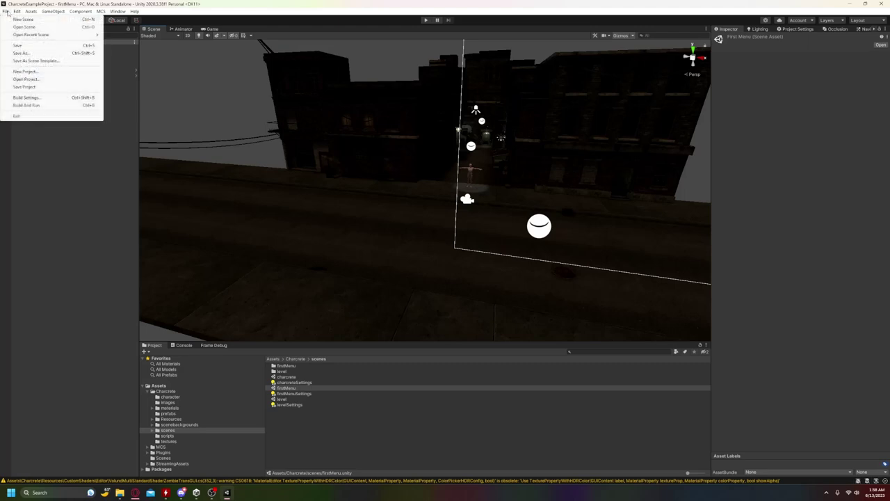
click(28, 98)
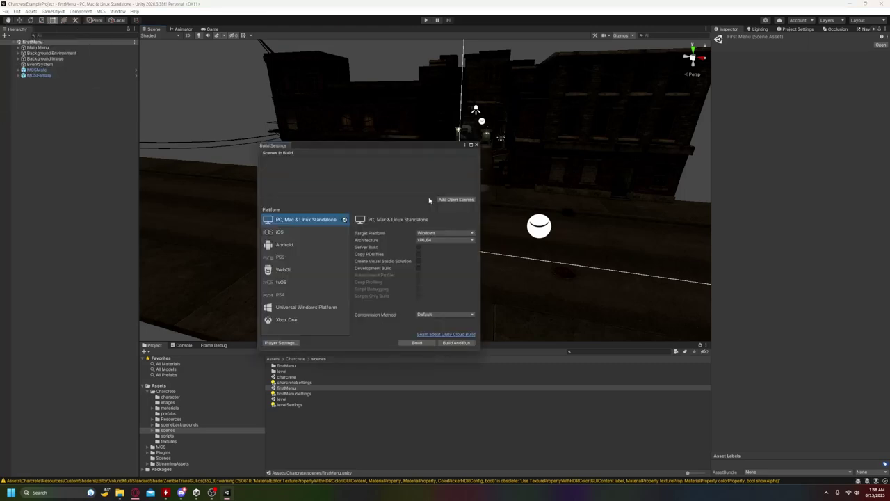
click(286, 388)
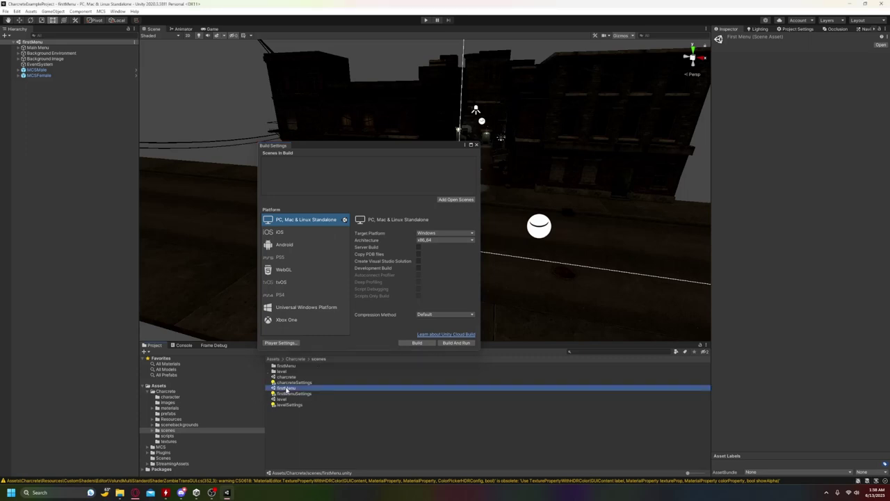
drag(286, 388, 276, 160)
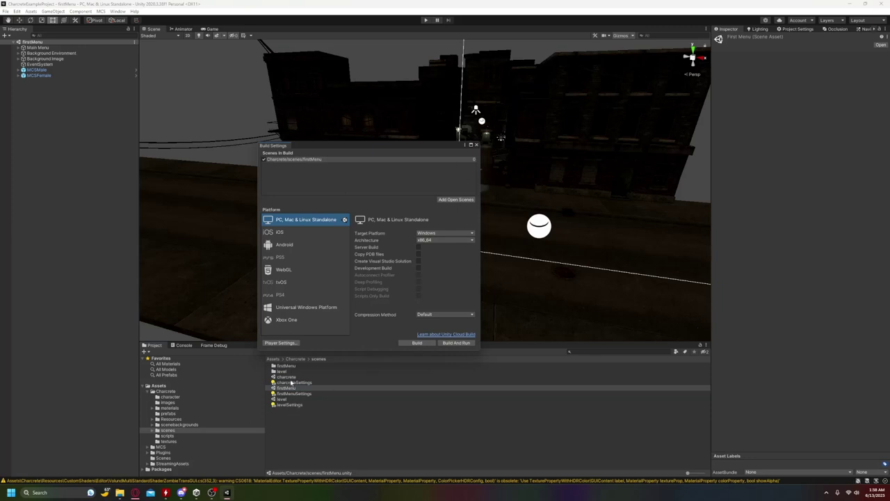
drag(288, 377, 315, 193)
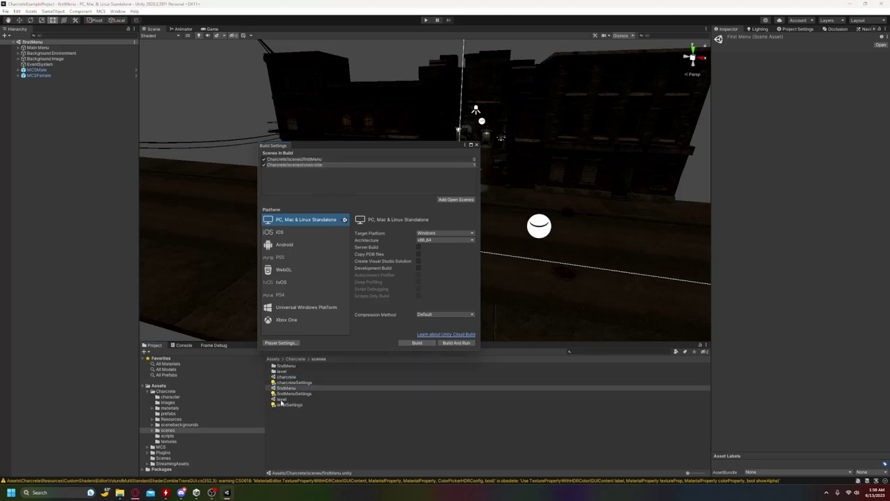
mouse_move(283, 401)
mouse_down()
mouse_move(309, 166)
mouse_move(307, 182)
mouse_up()
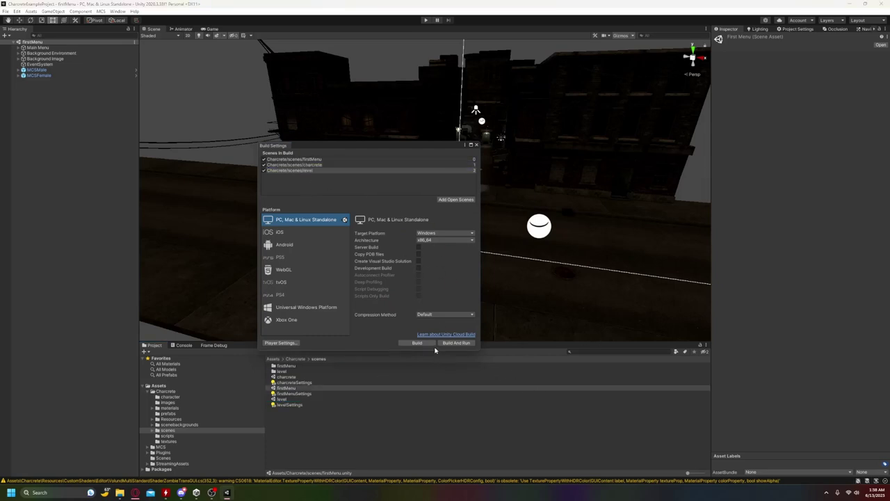
click(478, 145)
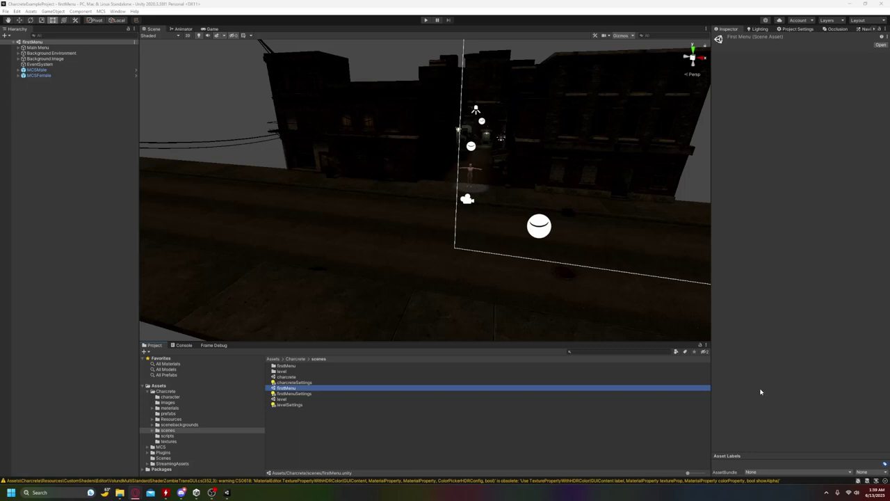
Collapse Charcrete and expand MCS > Content > BritHair > Materials in the Project tree
click(148, 392)
click(148, 396)
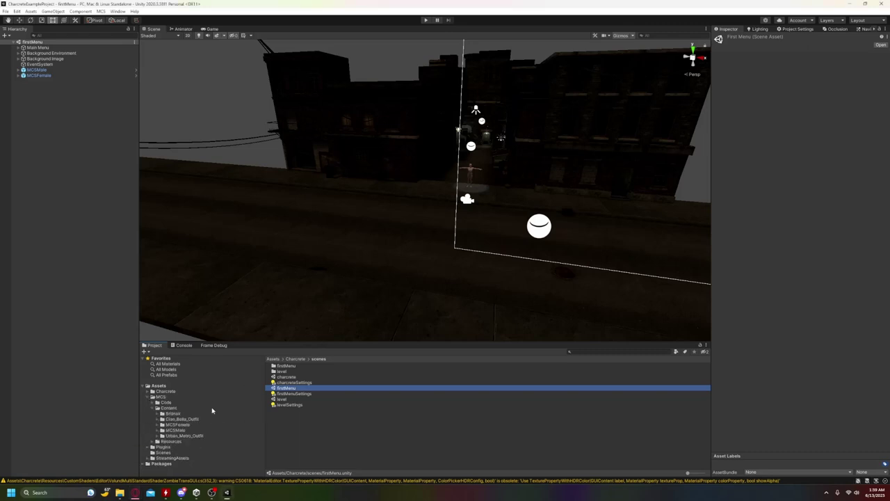
click(161, 414)
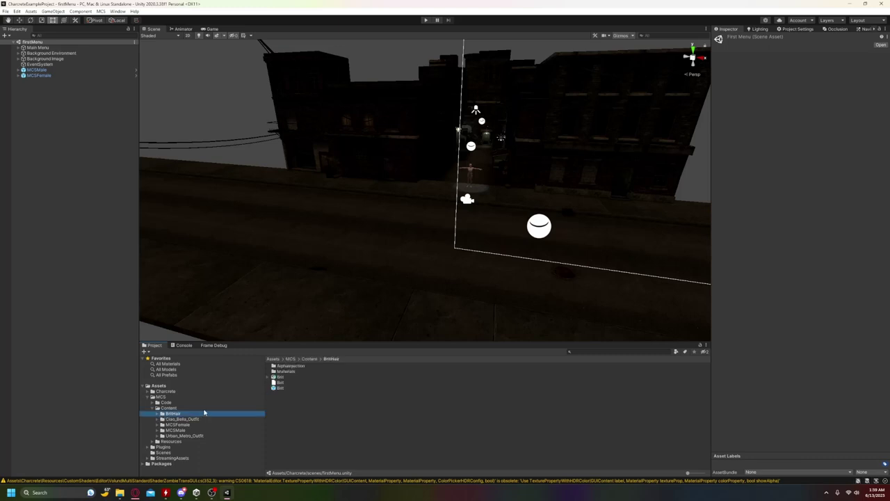
click(157, 414)
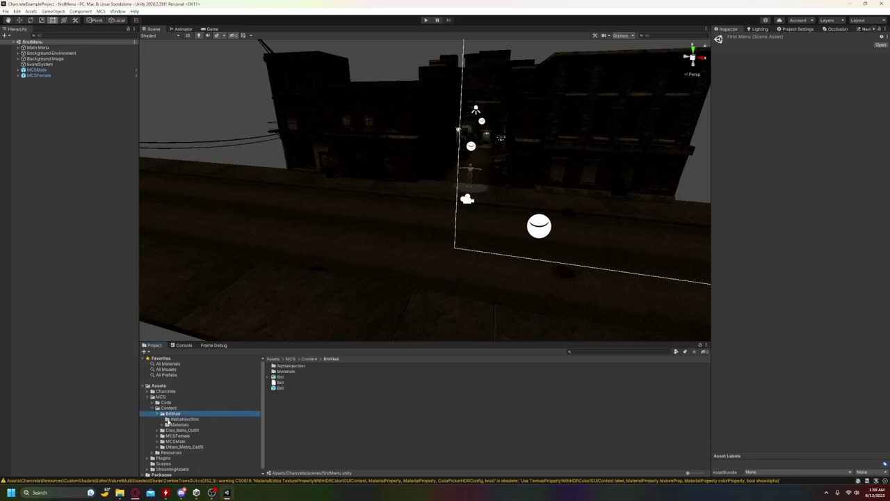
click(172, 425)
click(163, 425)
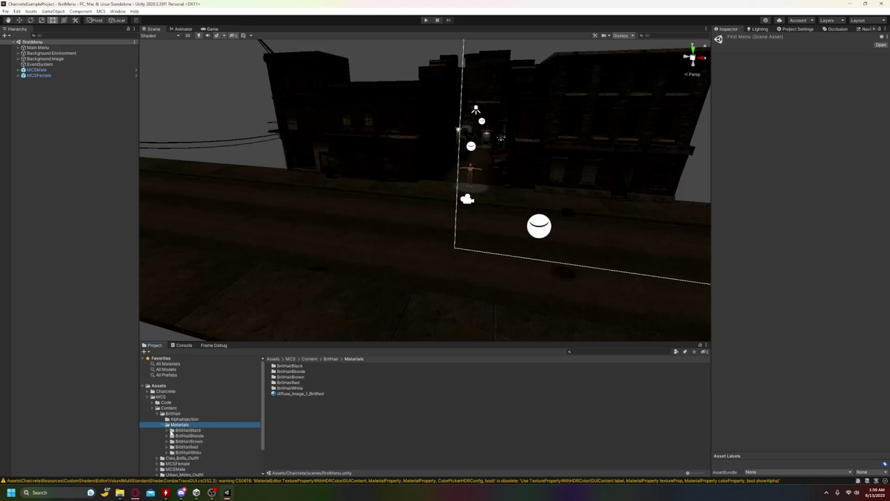
Expand the BritHairBlack, Blonde, Brown, Red and White colour folders
click(169, 432)
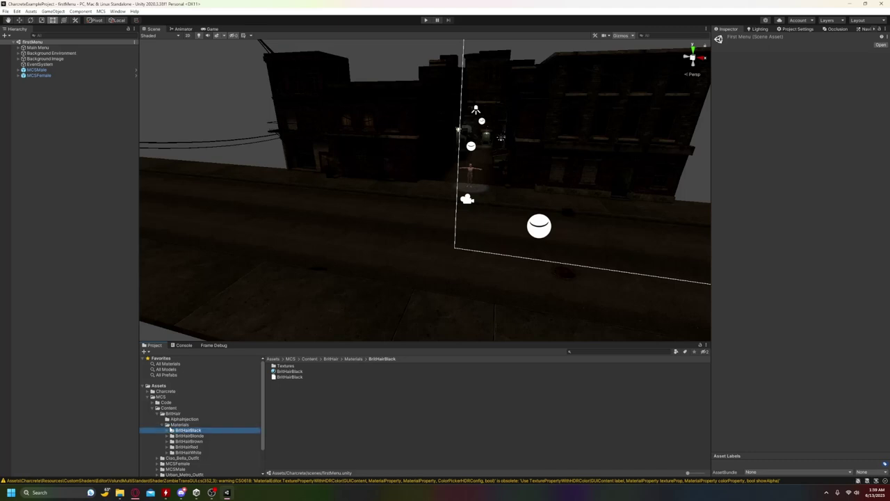
click(166, 431)
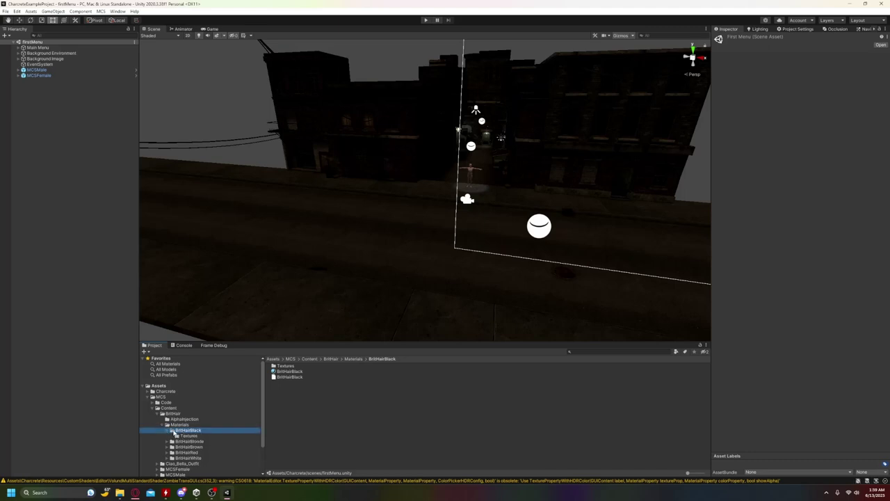
click(170, 441)
click(170, 452)
click(170, 463)
scroll(169, 445, down, 3)
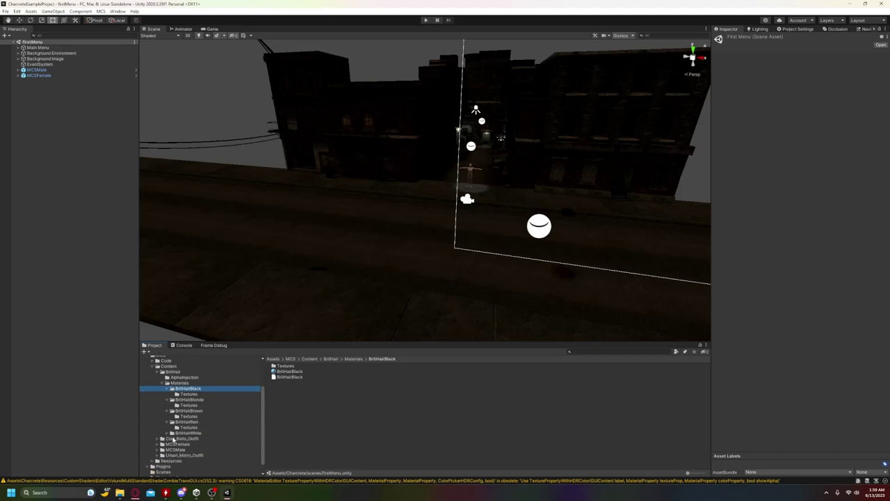
click(167, 432)
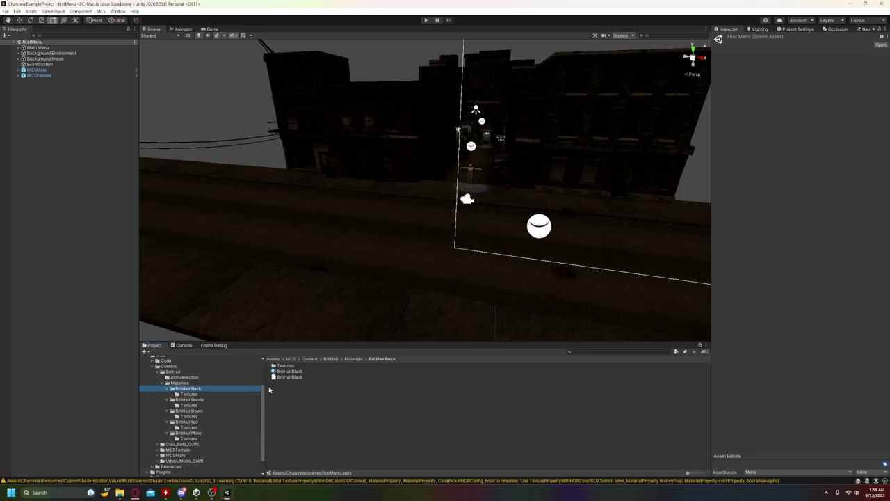
click(676, 352)
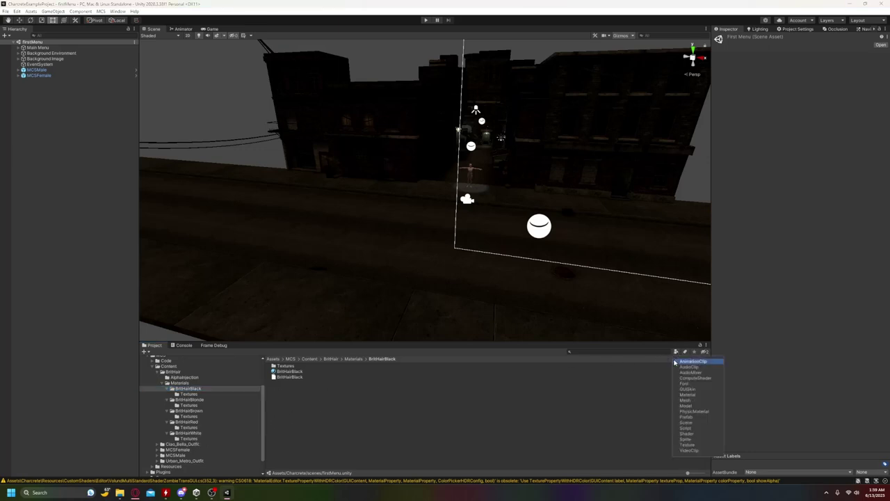
Filter BritHair by textures and apply Read/Write Enabled to the five albedo textures
click(688, 445)
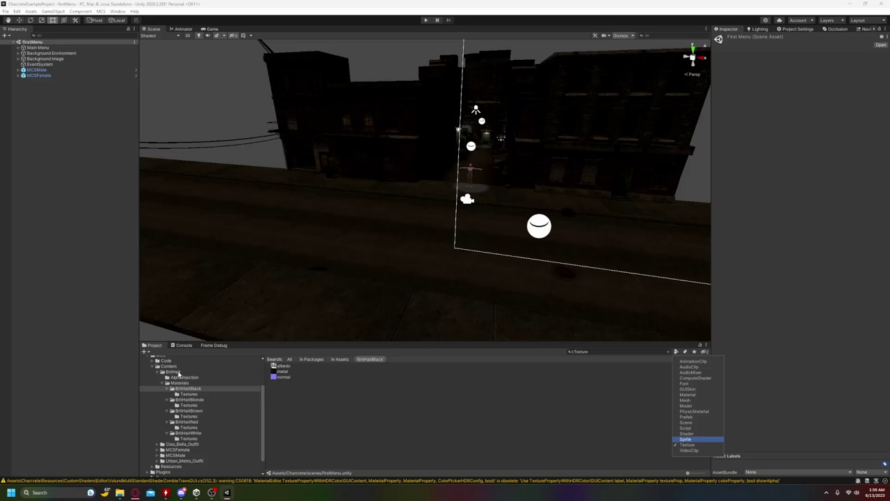
click(176, 372)
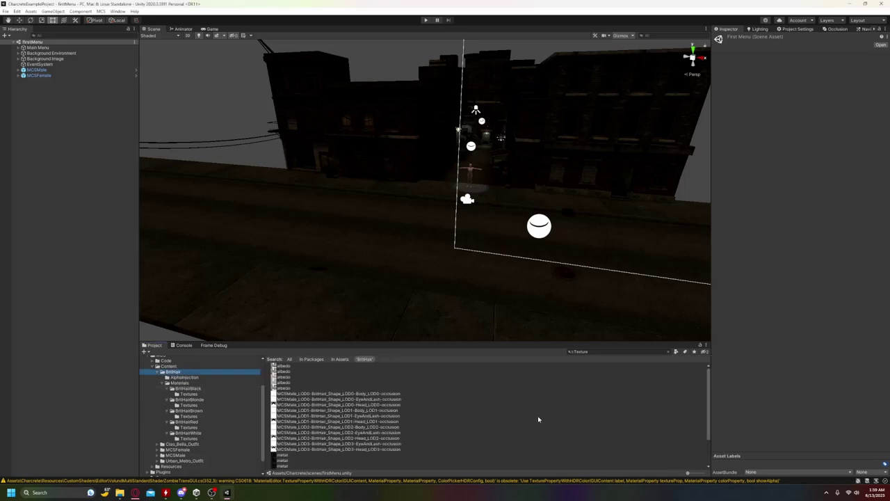
click(283, 366)
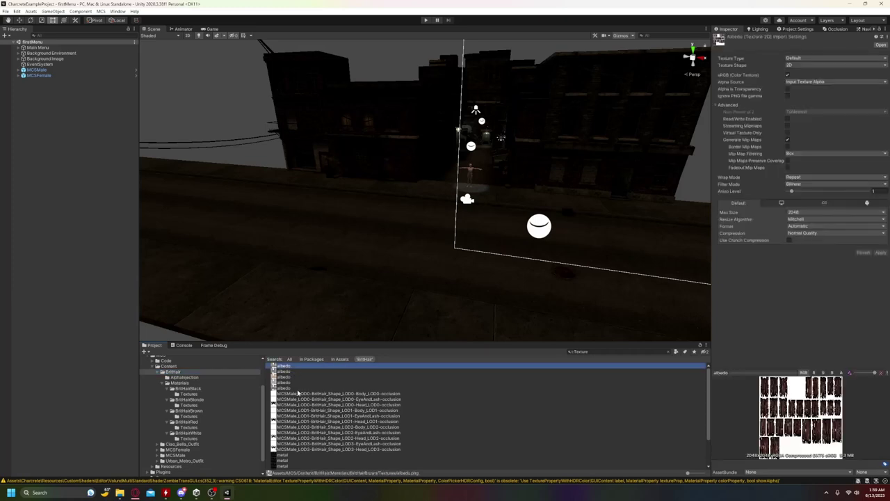
shift+click(288, 388)
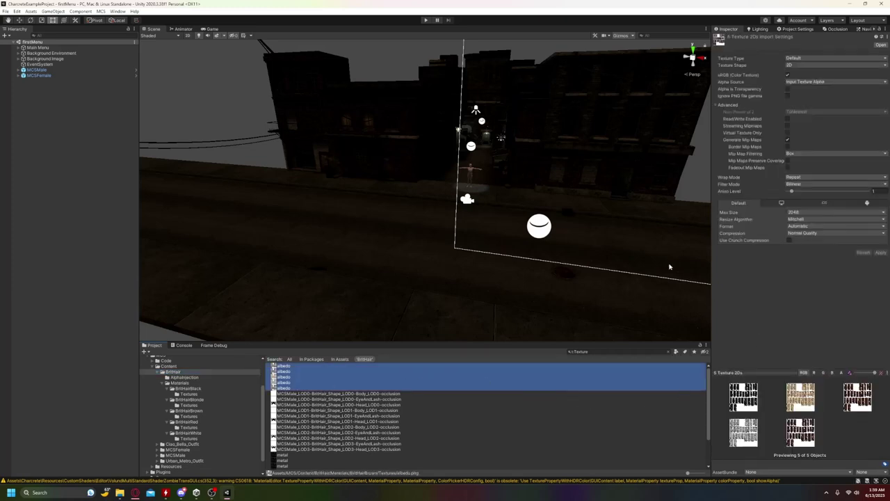
click(787, 122)
click(879, 253)
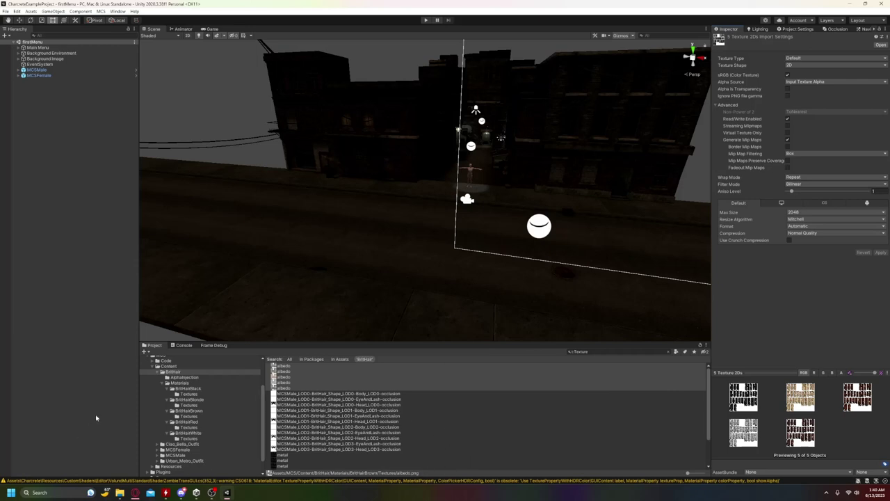
click(344, 412)
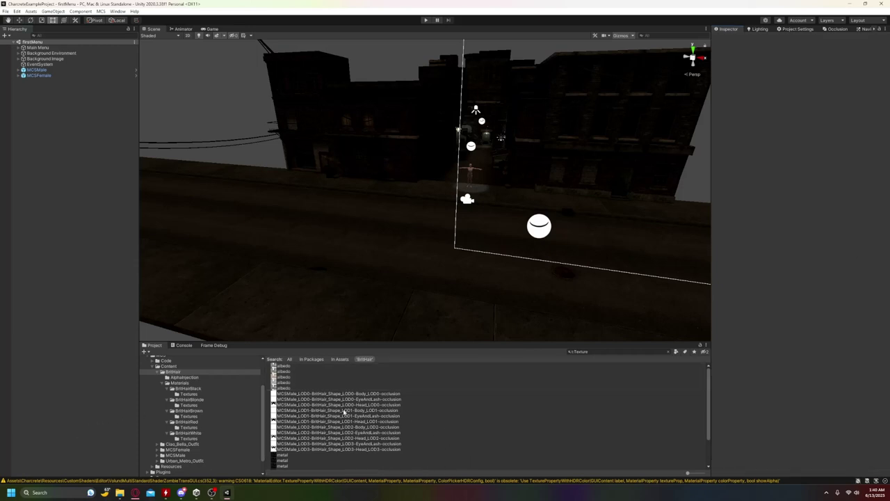
Clear the texture search, collapse MCS and open the Charcrete prefabs folder
click(669, 351)
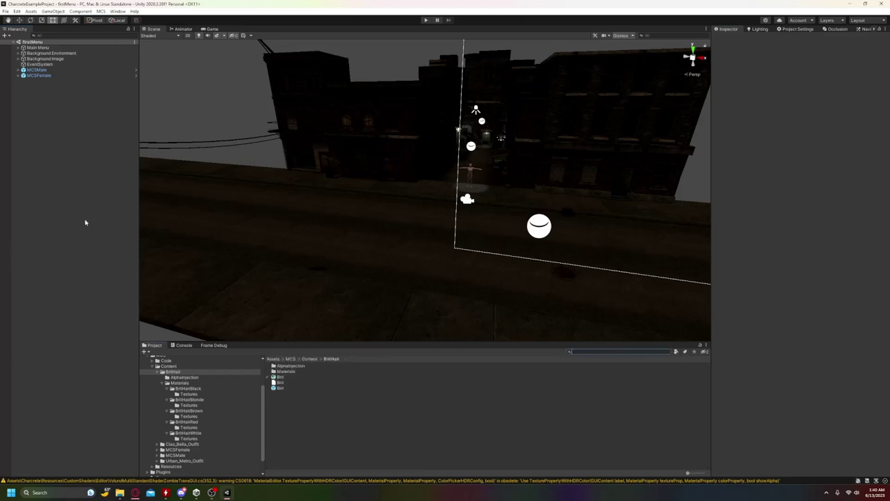
click(158, 366)
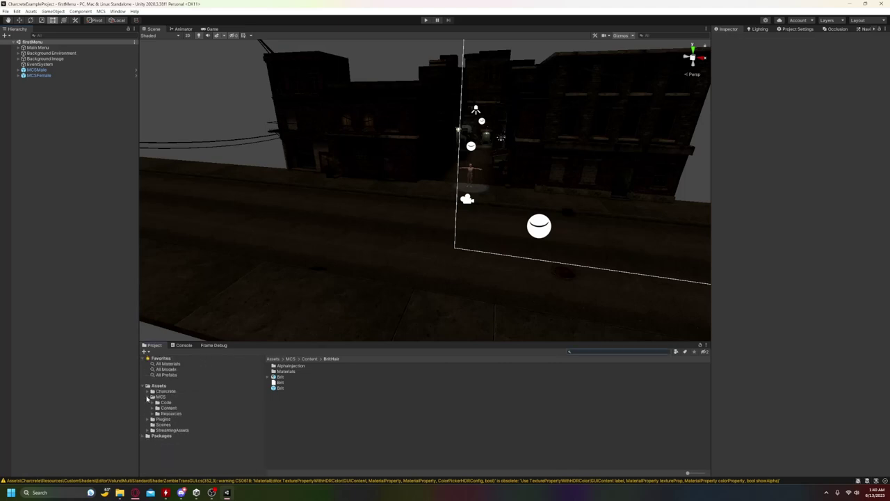
click(149, 396)
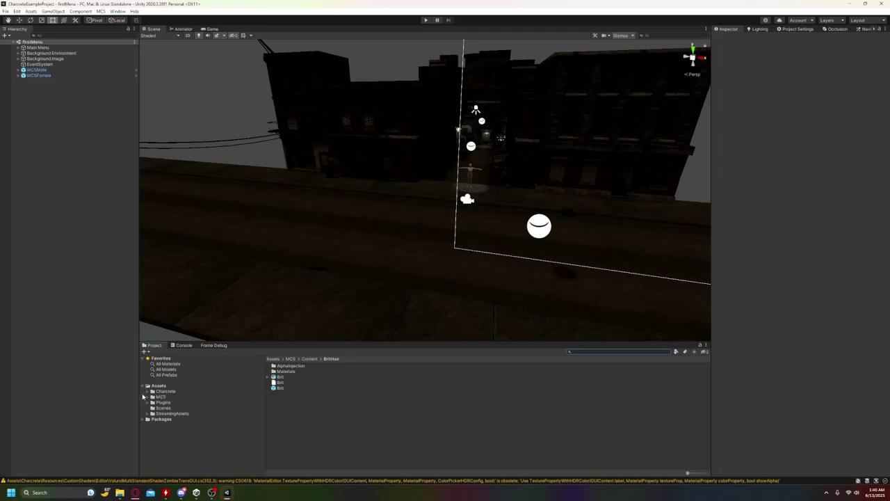
click(148, 391)
click(158, 414)
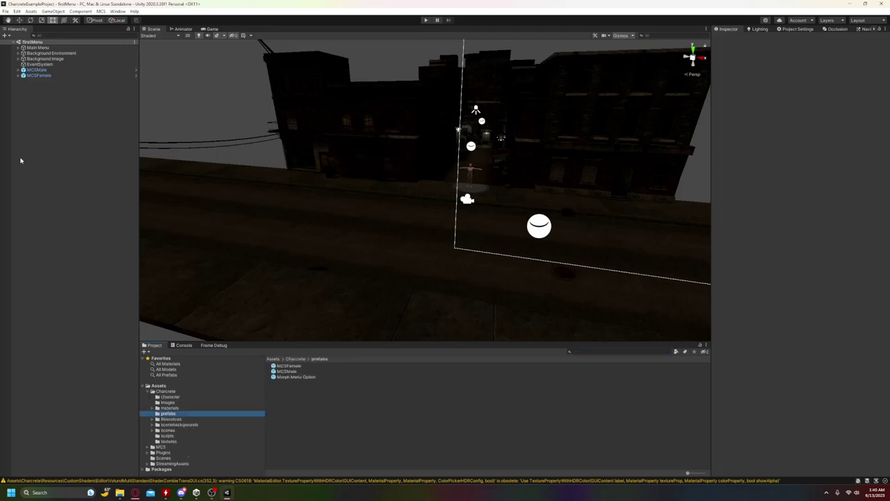
Inspect the MCSMale and MCSFemale characters' components in the Hierarchy
click(37, 69)
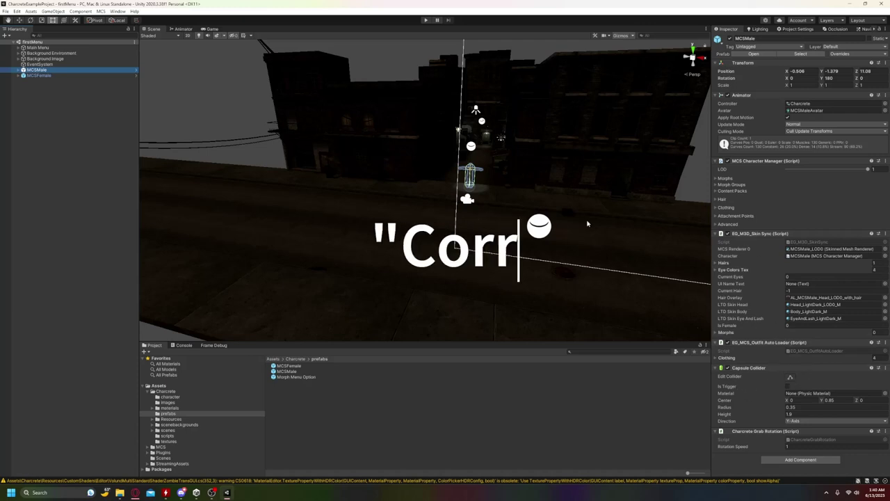
click(38, 75)
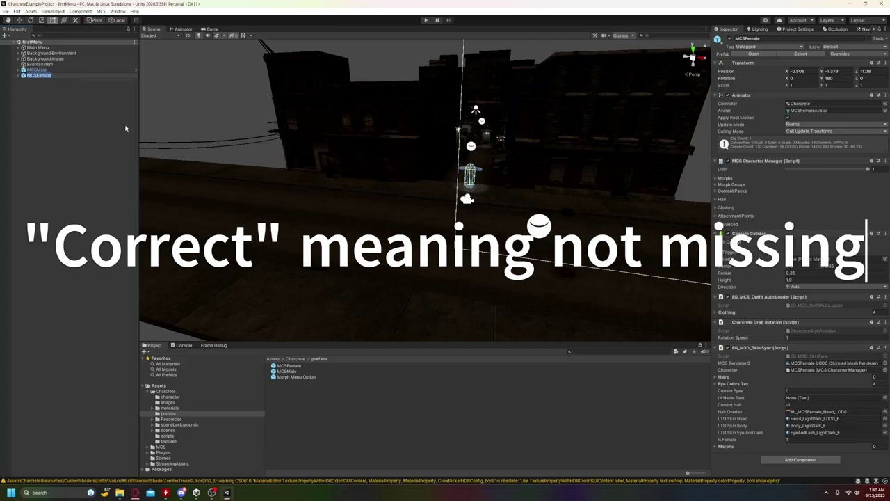
click(37, 98)
click(36, 70)
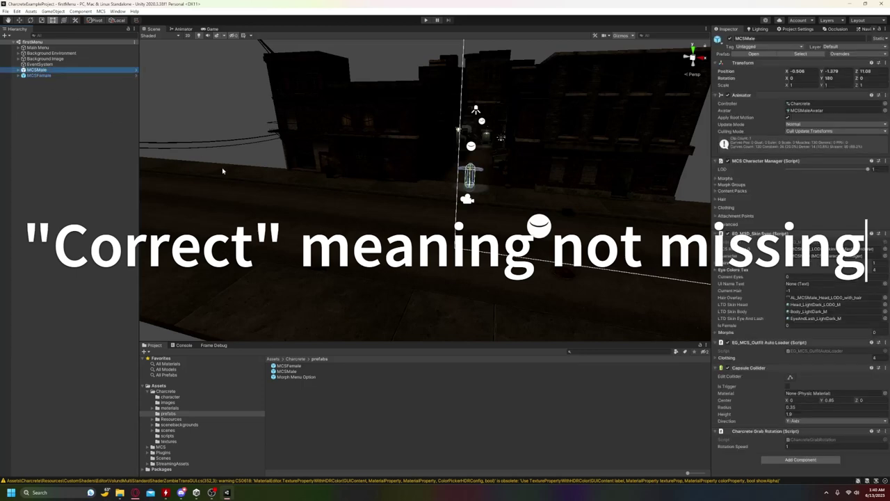
Browse to the MCS > Content > MCSMale > Figure > MCSMale folder
click(149, 448)
scroll(147, 446, down, 1)
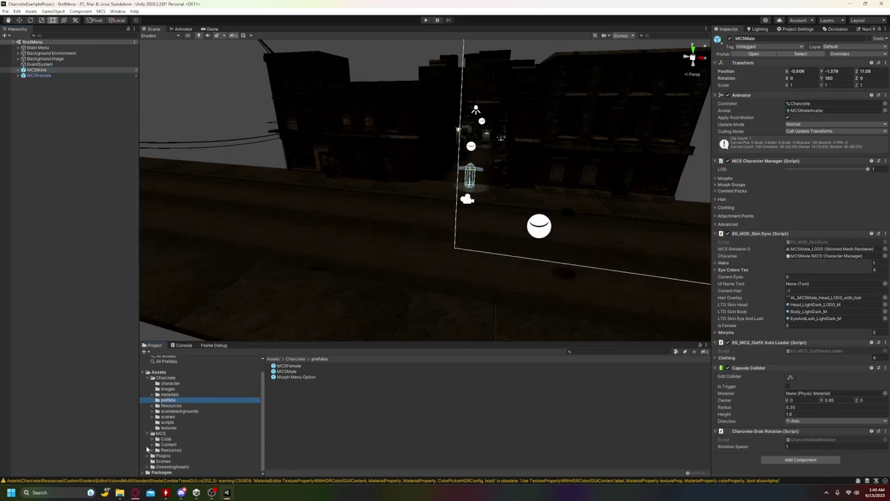
click(152, 446)
alt+click(152, 446)
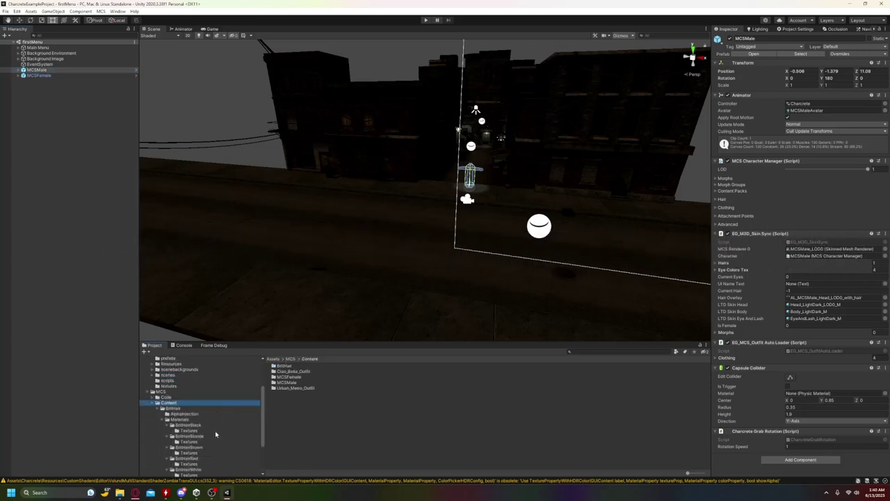
click(157, 409)
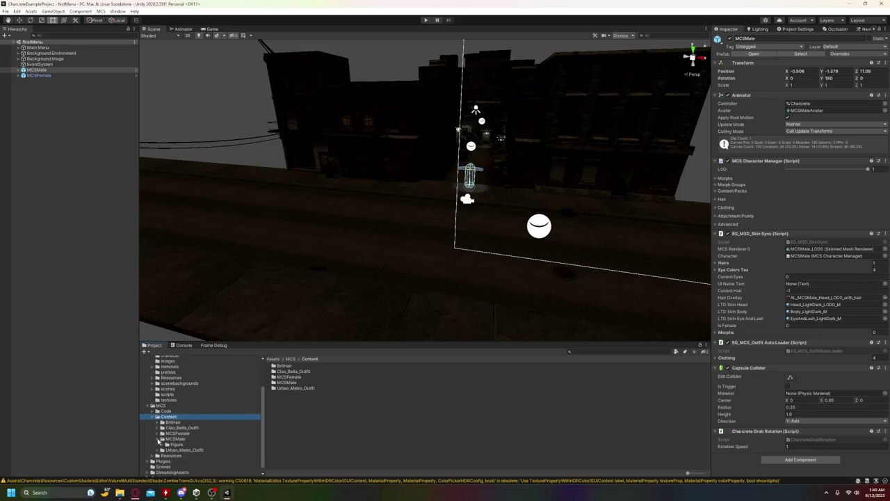
click(158, 439)
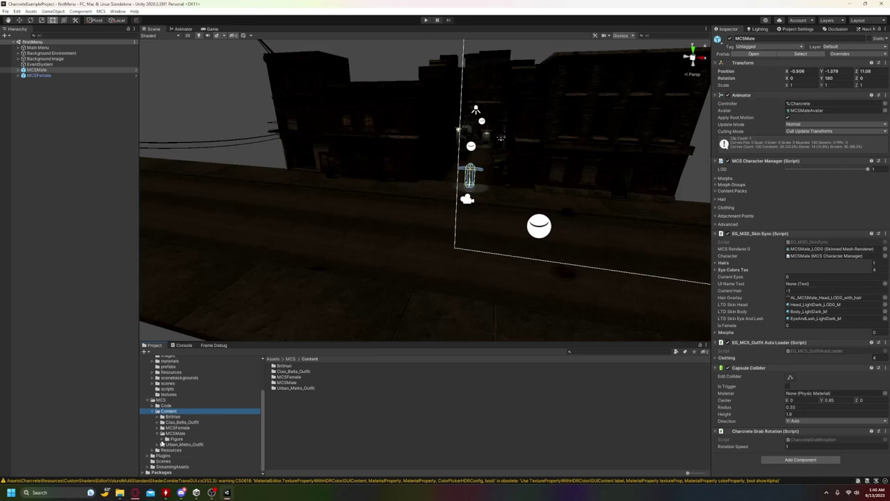
click(162, 441)
click(167, 445)
click(177, 445)
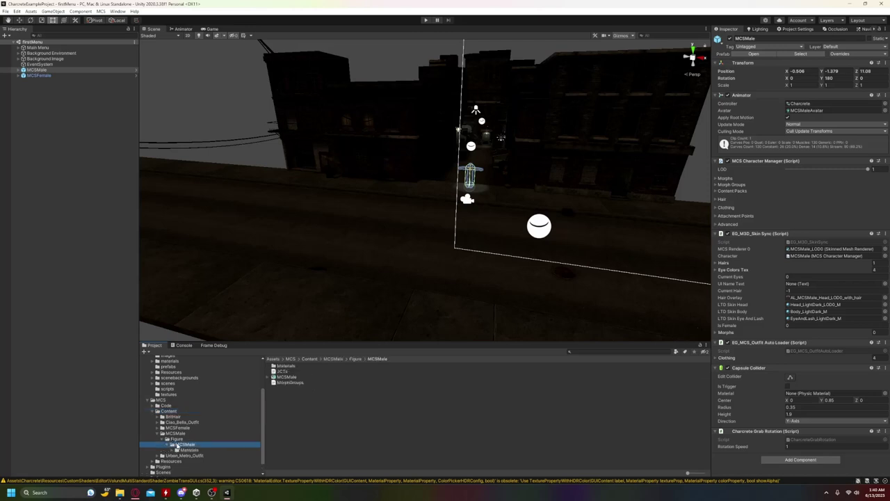
Drag the MCSMale model into the Hierarchy to create MCSMale (1)
click(286, 377)
click(36, 69)
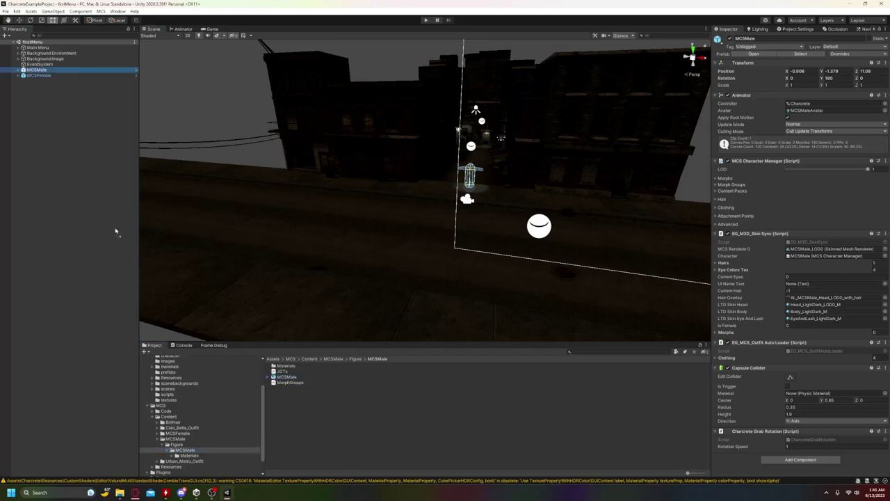
drag(43, 212, 53, 232)
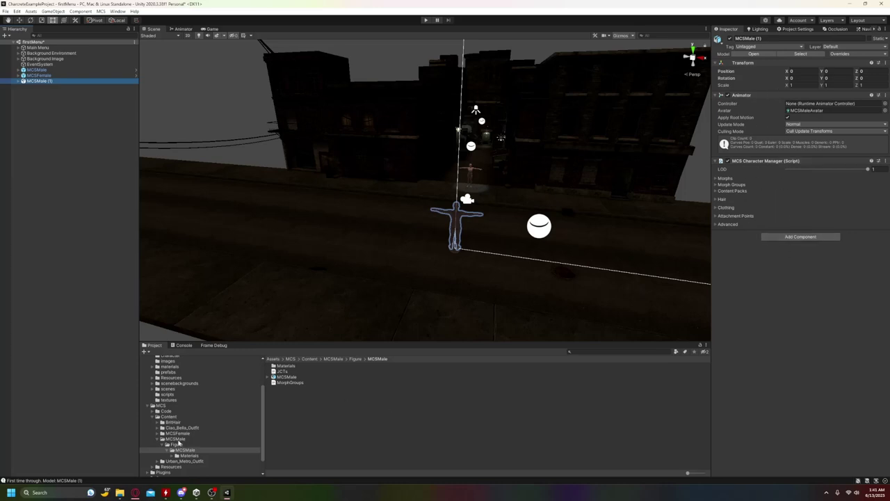
Add the EG_M3D_SkinSync and Charcrete Grab Rotation scripts from Charcrete > scripts to MCSMale (1)
scroll(179, 404, up, 3)
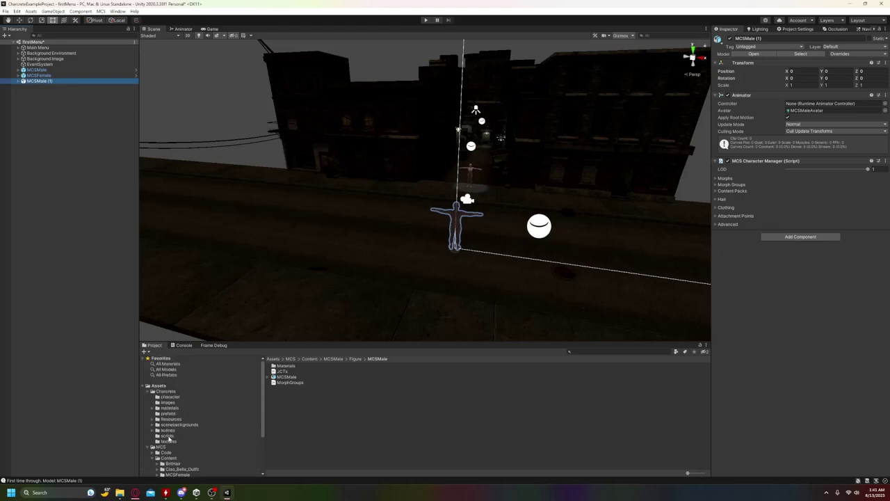
click(167, 435)
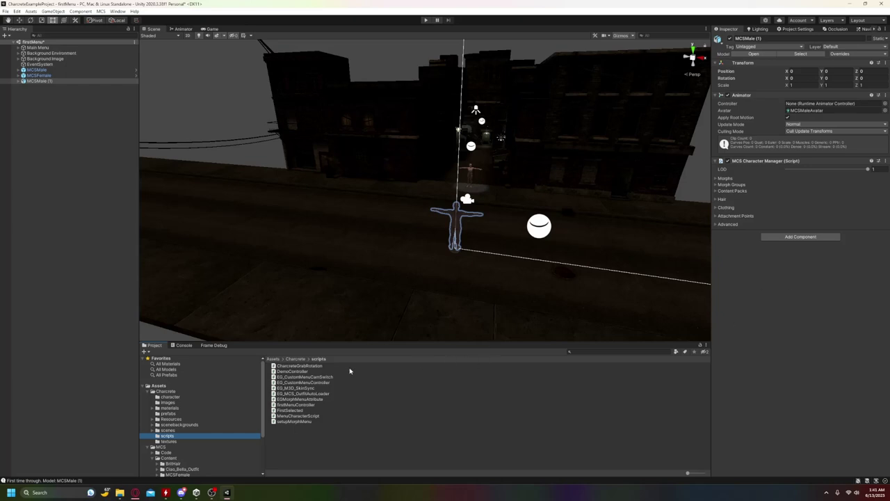
drag(307, 388, 781, 276)
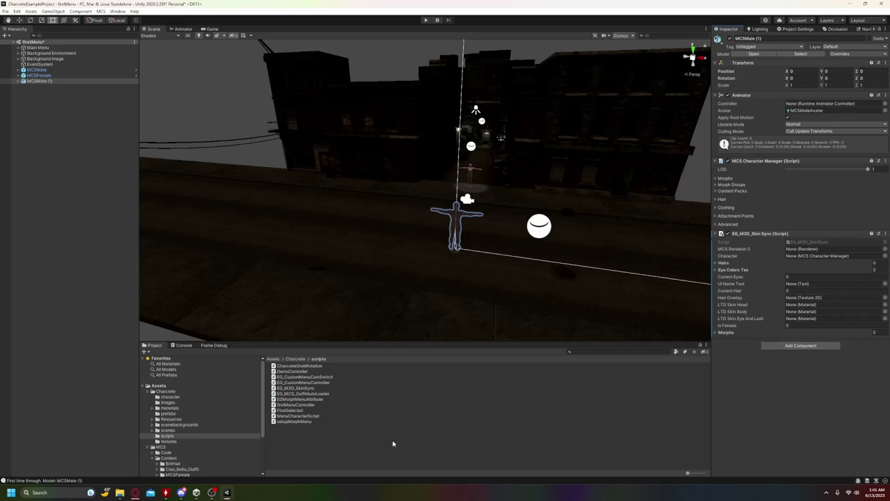
drag(298, 370, 869, 397)
Add the Charcrete Grab Rotation script and a Capsule Collider to MCSMale (1)
drag(724, 360, 727, 366)
click(800, 370)
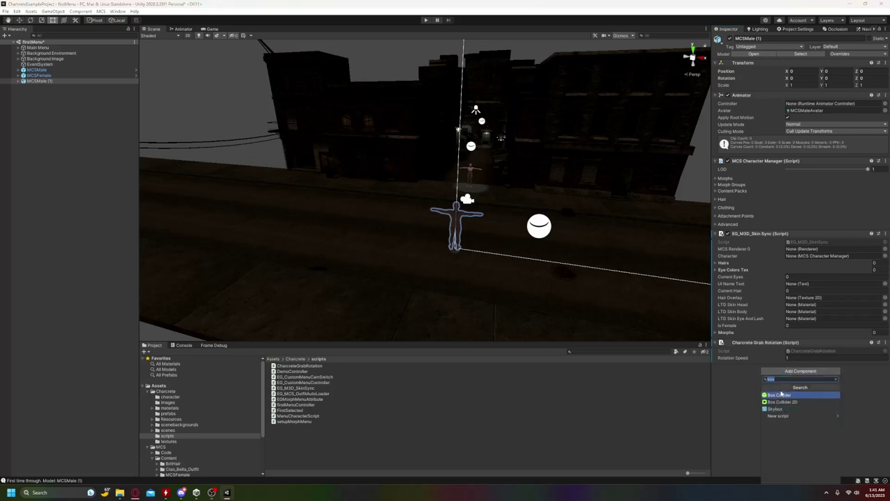
text(capsule)
click(793, 394)
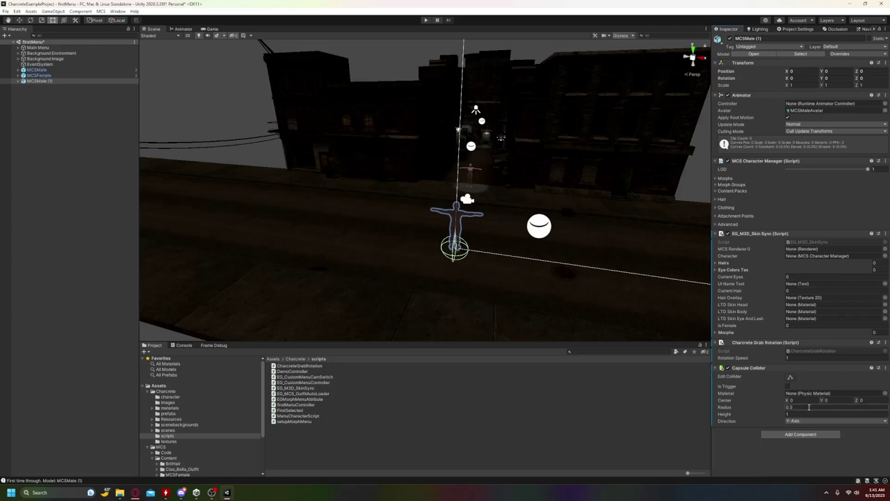
Set the capsule collider's height to 2 and its center Y to 1
click(787, 414)
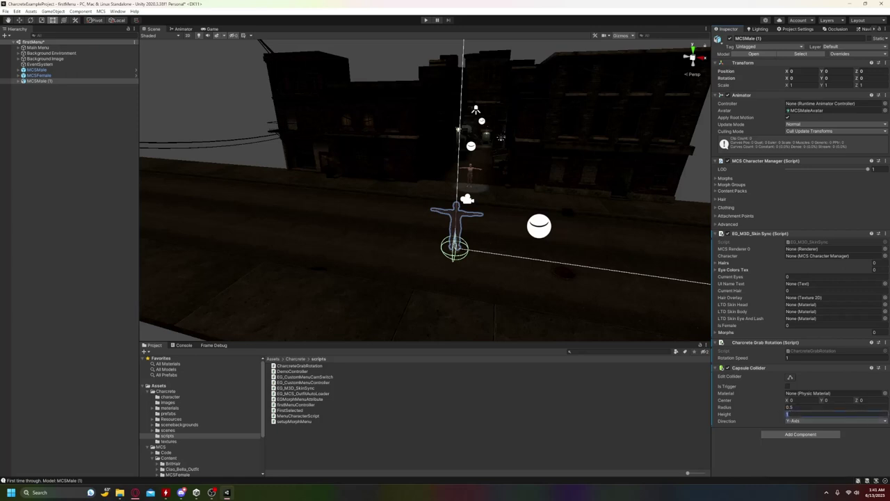
text(2)
click(834, 400)
text(1)
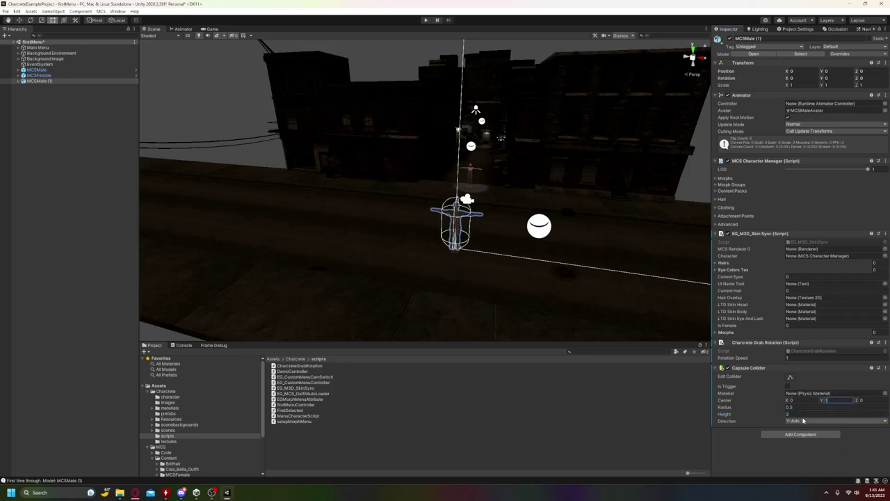
right_drag(529, 232, 443, 230)
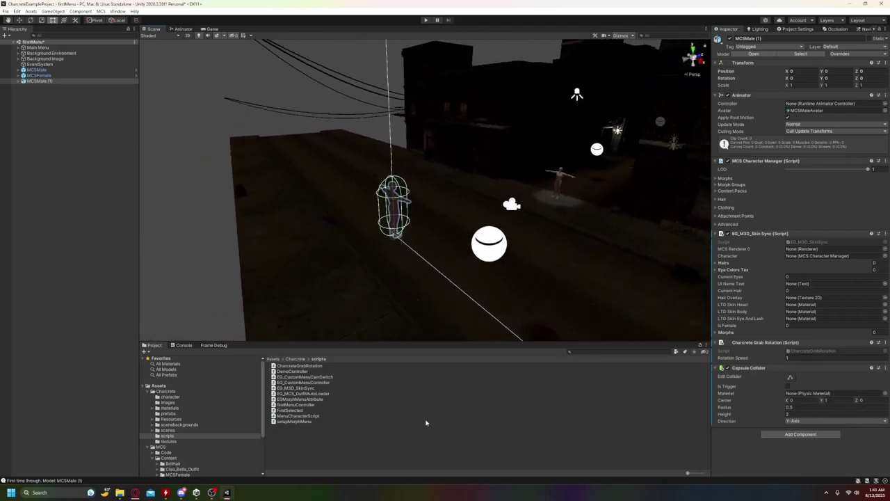
Add the EG_MCS_OutfitAutoLoader script to MCSMale (1) and expand its Clothing list
drag(307, 396, 832, 466)
mouse_move(725, 432)
mouse_down()
mouse_move(742, 426)
mouse_move(741, 440)
mouse_up()
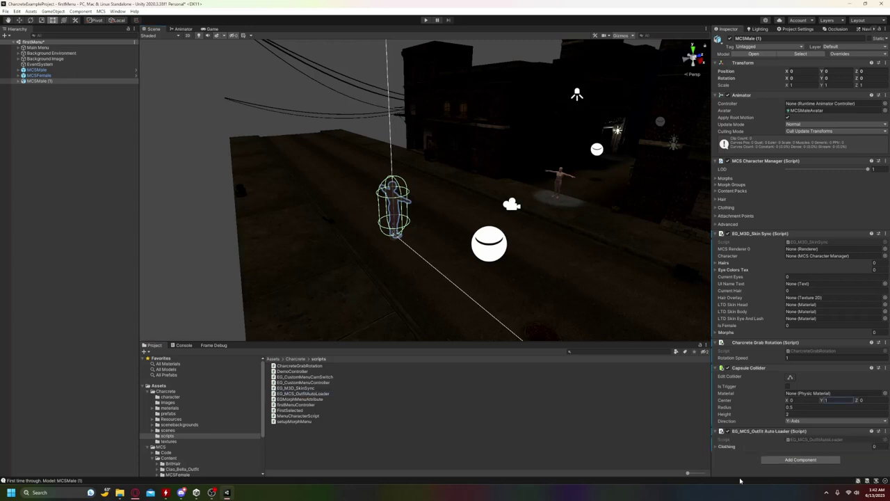
click(715, 447)
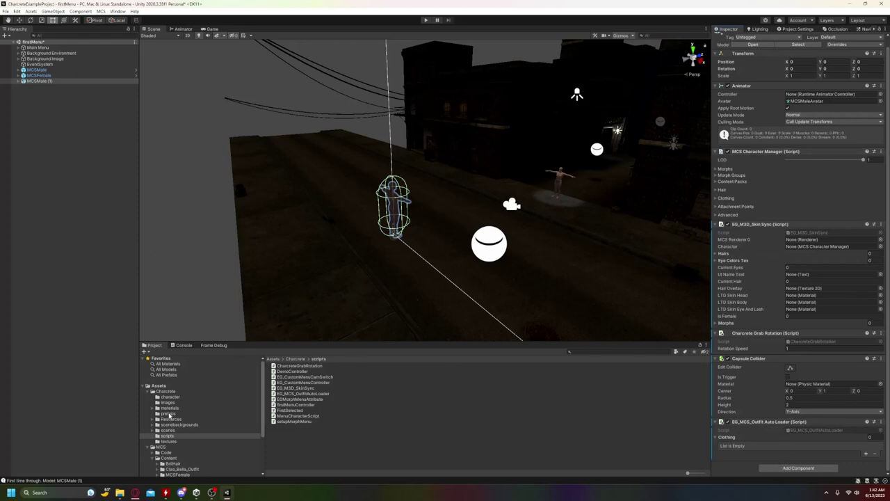
Save MCSMale (1) as an original prefab in the Charcrete prefabs folder
click(169, 413)
drag(46, 82, 322, 420)
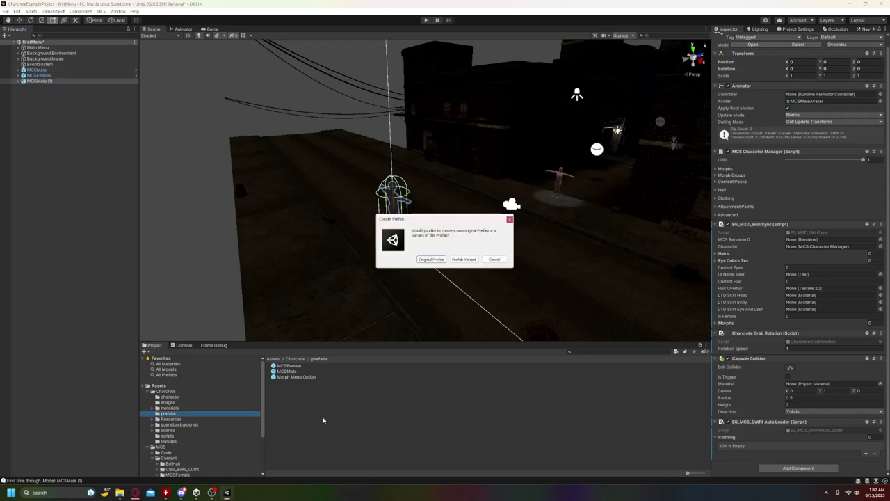
click(431, 259)
click(288, 371)
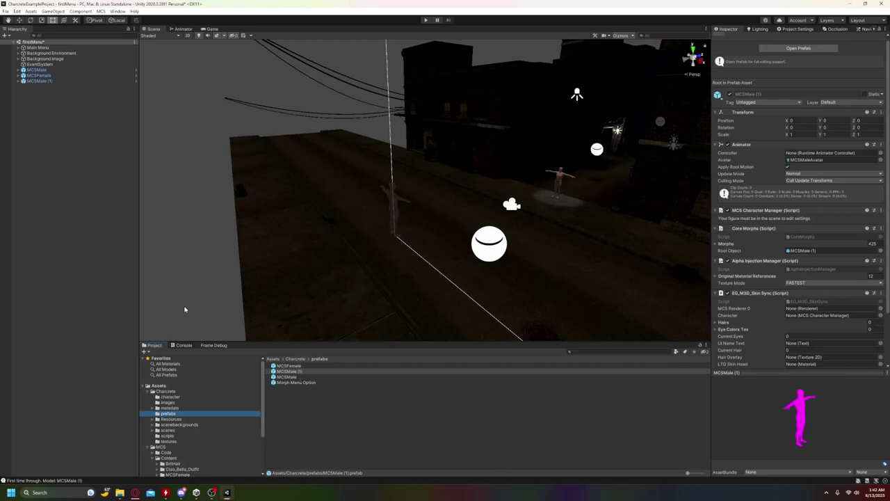
Delete MCSMale (1) from the scene and remove its prefab asset
click(39, 82)
key(Delete)
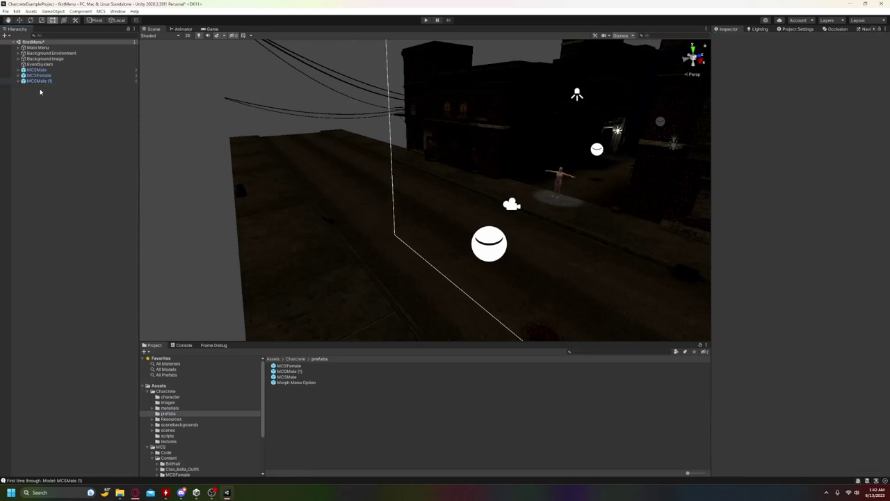
click(297, 371)
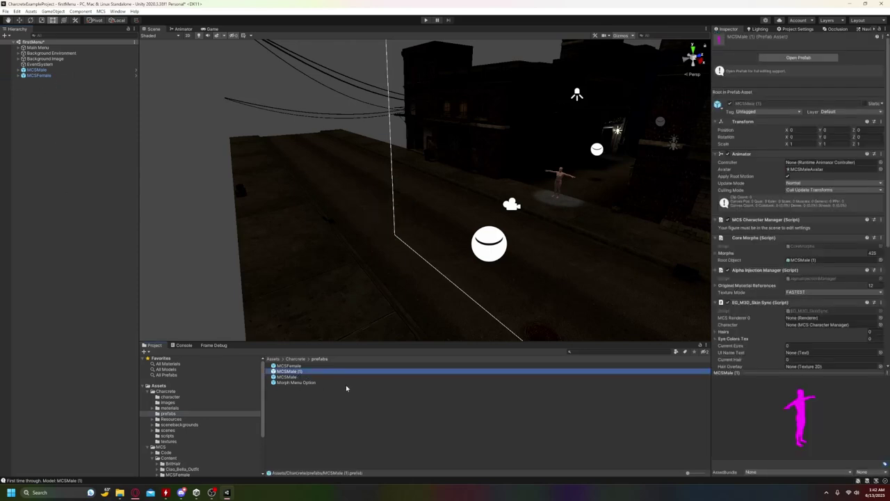
key(Delete)
click(465, 258)
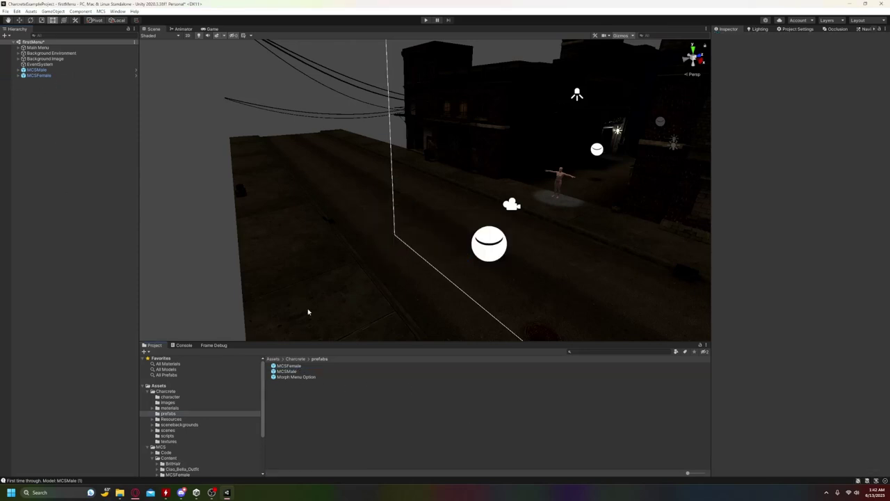
Inspect MCSMale's skin sync: first hair entry, its available materials and eye colour textures
click(47, 71)
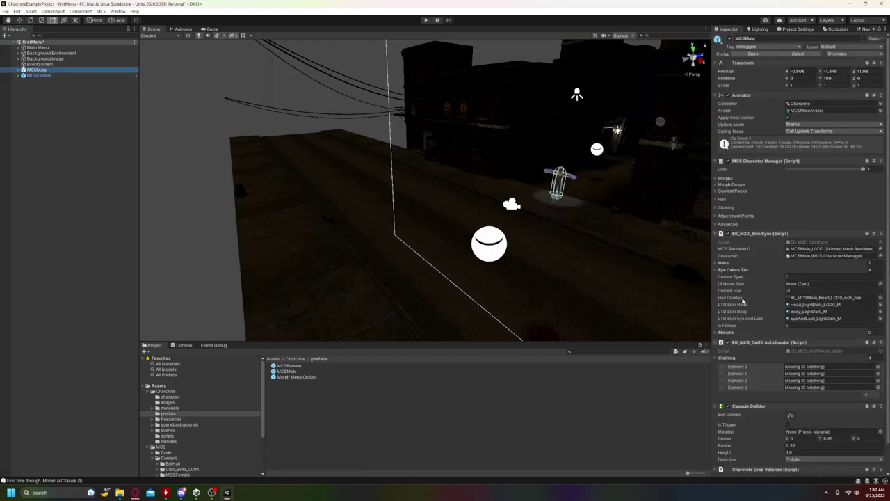
click(716, 264)
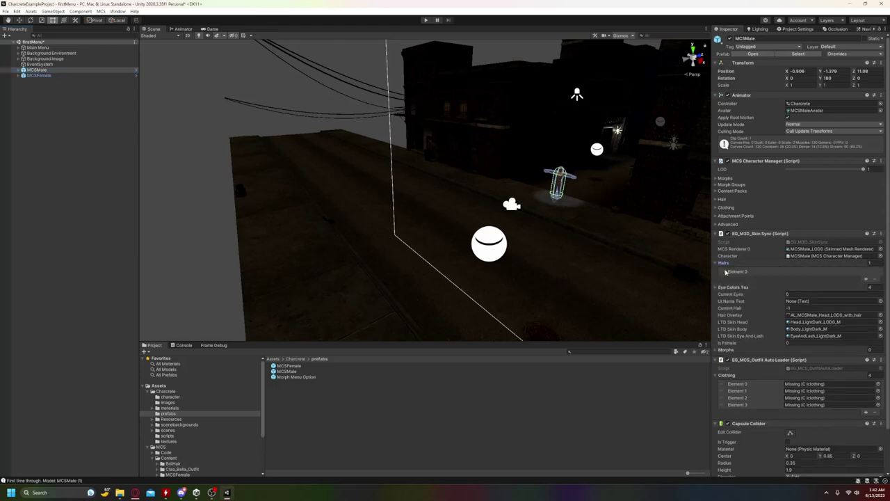
click(724, 273)
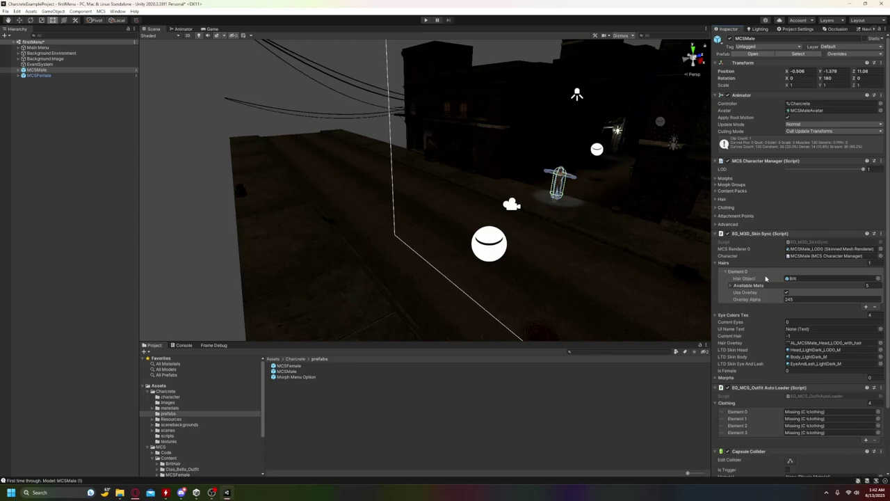
click(730, 286)
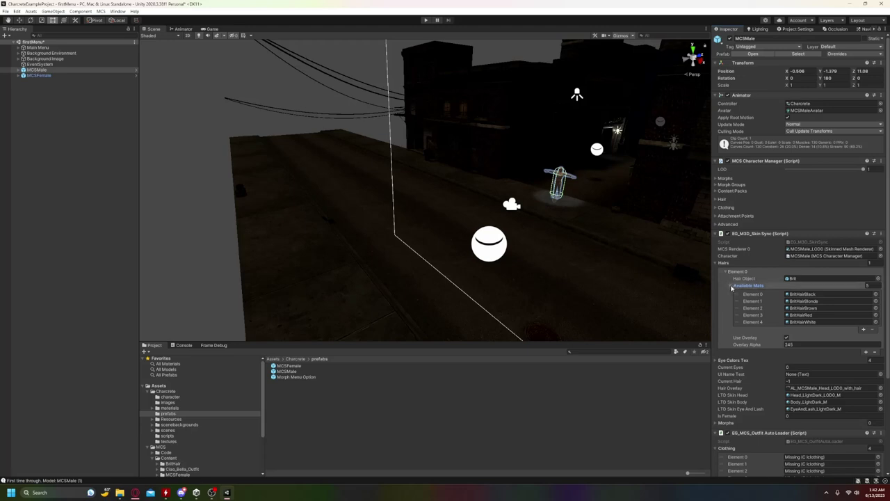
click(730, 286)
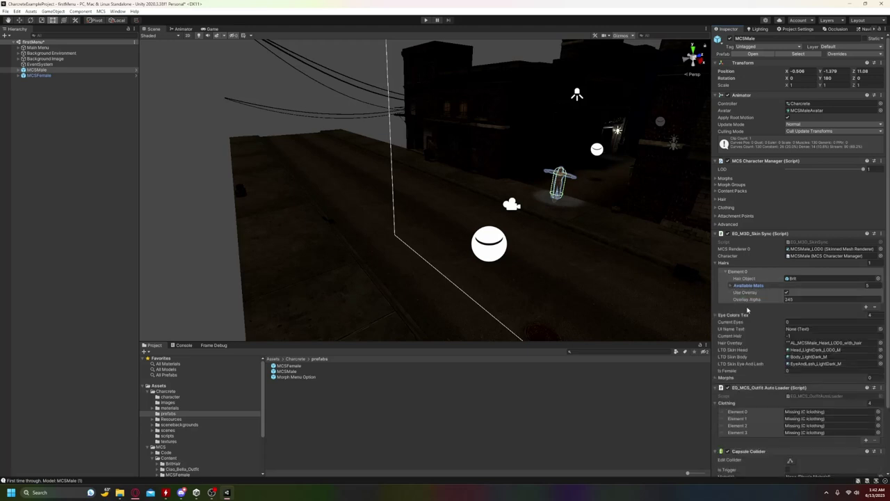
click(787, 292)
click(716, 315)
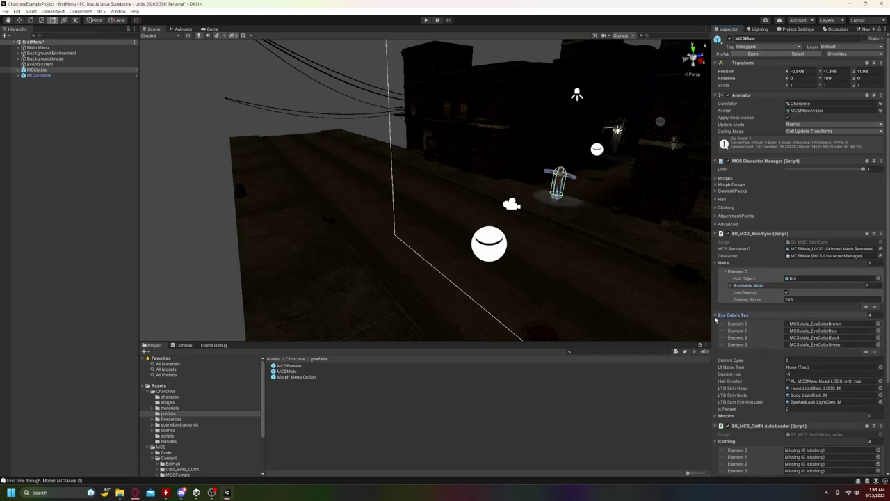
click(716, 315)
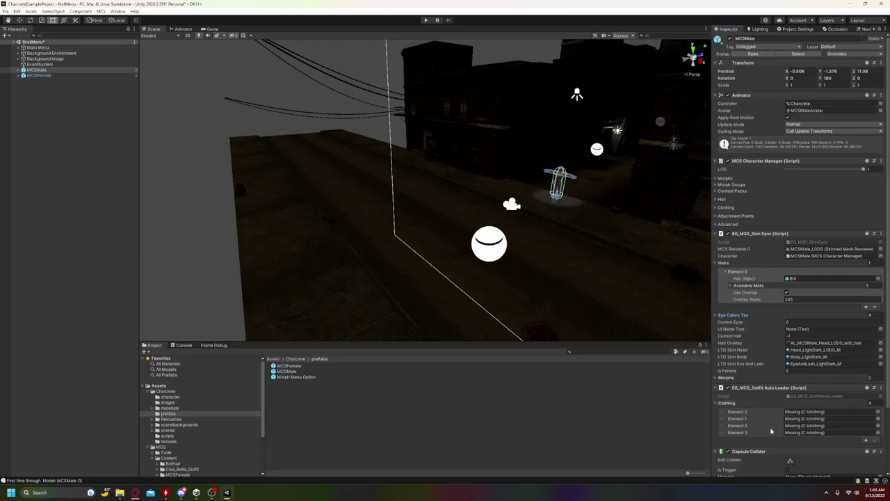
Browse to Urban_Metro_Outfit and put Urban Metro Pants into clothing Element 0
scroll(753, 431, down, 3)
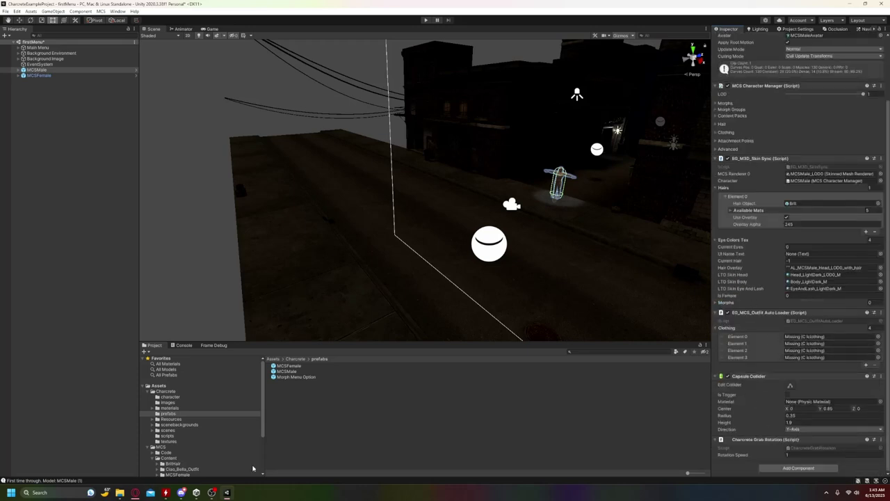
scroll(209, 457, down, 3)
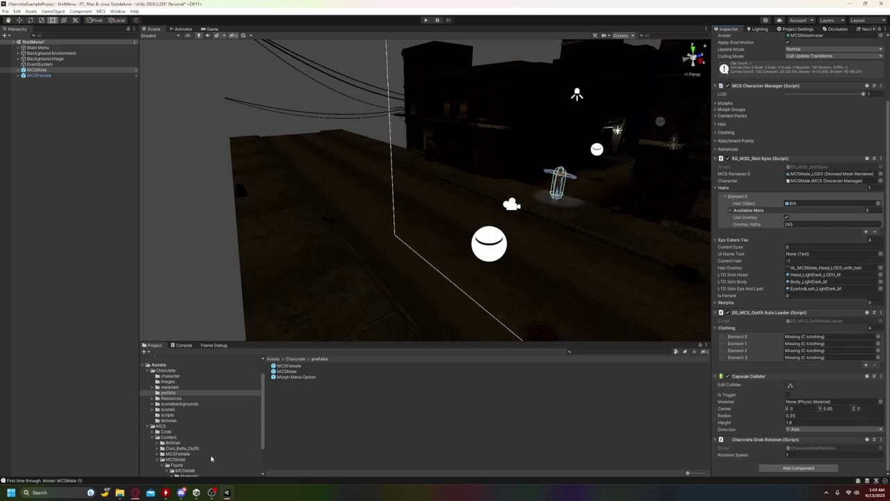
click(162, 422)
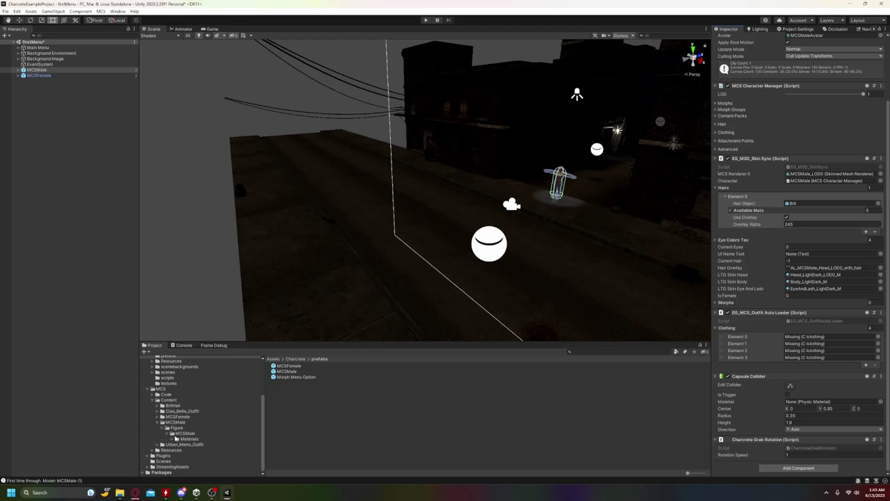
click(162, 444)
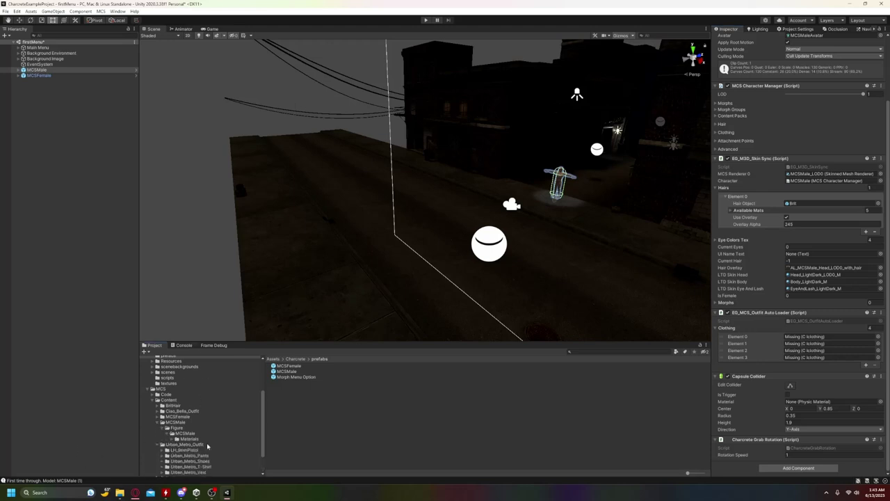
scroll(224, 445, down, 2)
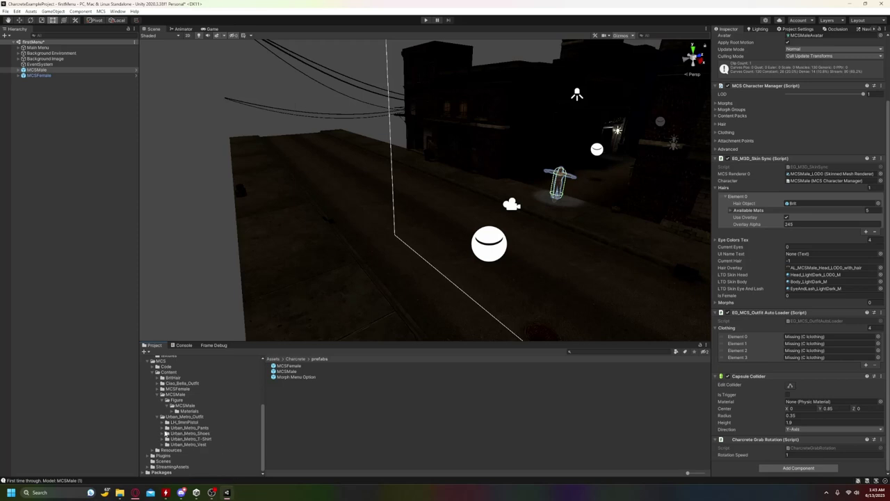
click(164, 428)
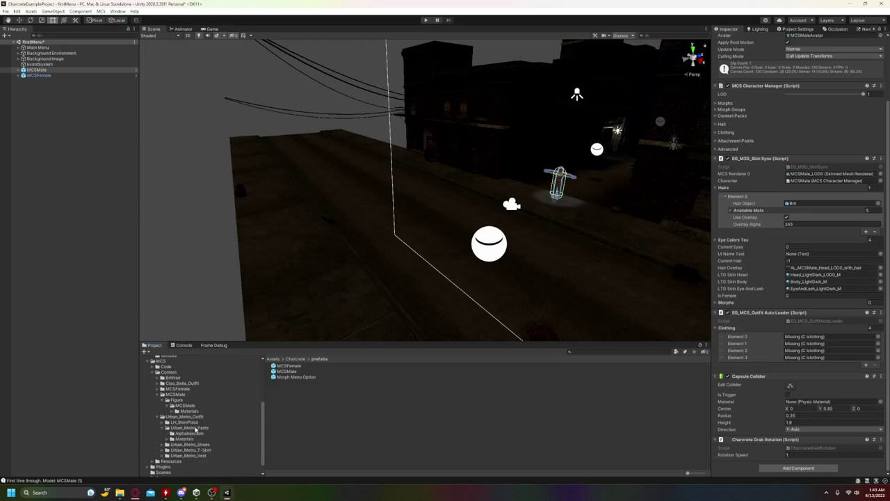
click(195, 428)
drag(291, 387, 796, 339)
Fill clothing Elements 1–3 with Urban Metro Shoes Left, Shoes Right and T-Shirt
click(204, 445)
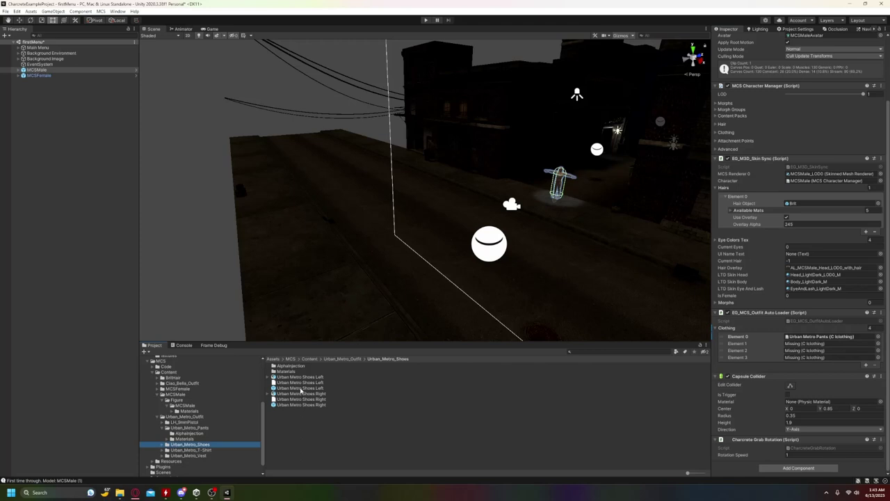
drag(300, 389, 815, 344)
drag(312, 404, 815, 350)
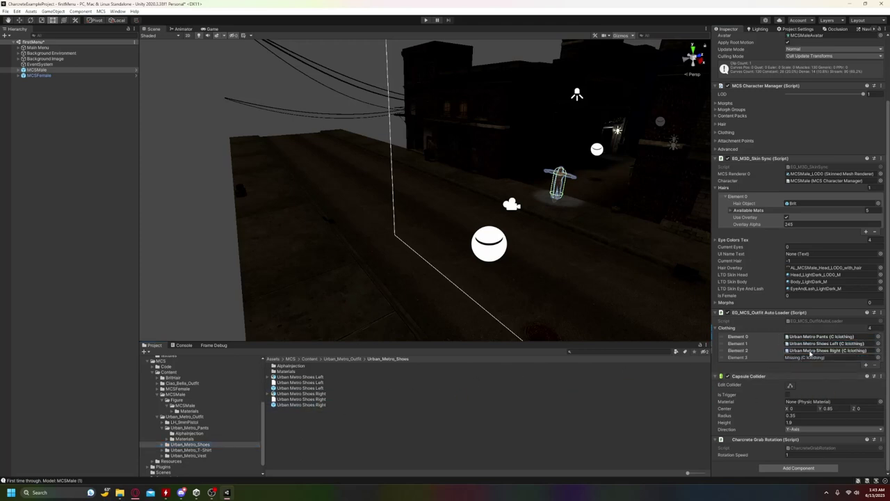
click(208, 450)
drag(294, 388, 814, 357)
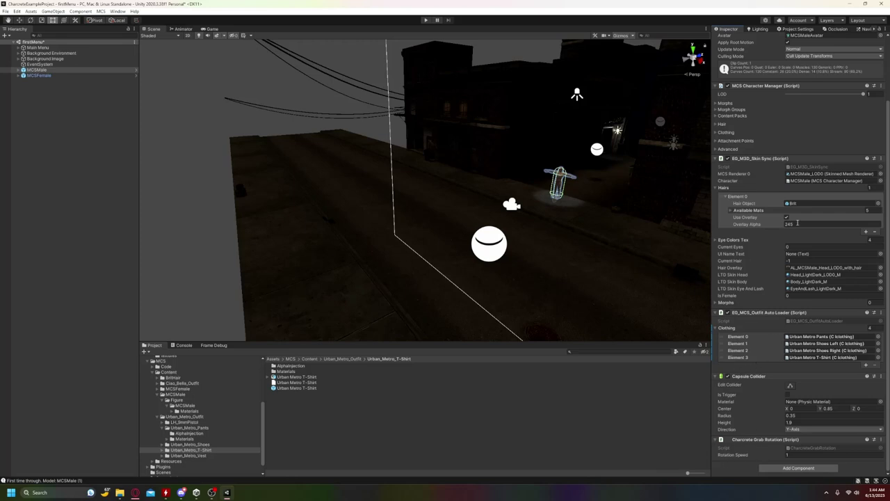
Check MCSFemale's settings, then return to MCSMale
scroll(779, 319, up, 3)
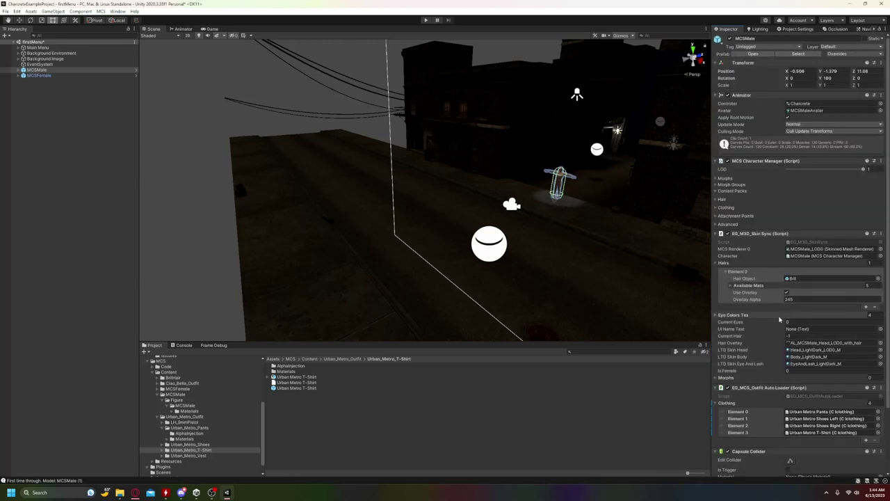
scroll(763, 338, down, 3)
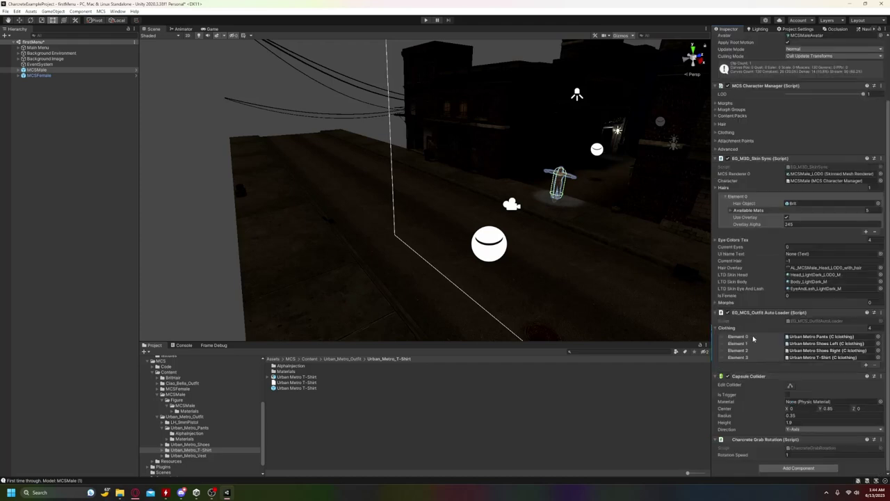
click(43, 76)
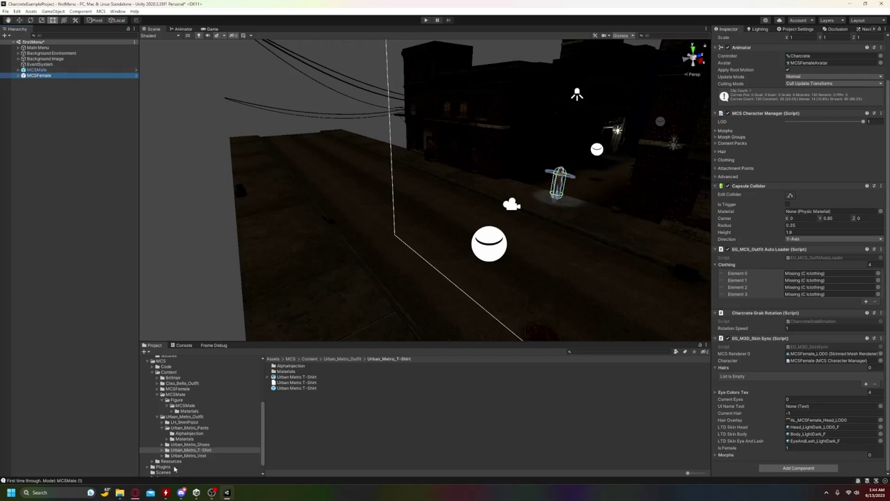
click(37, 69)
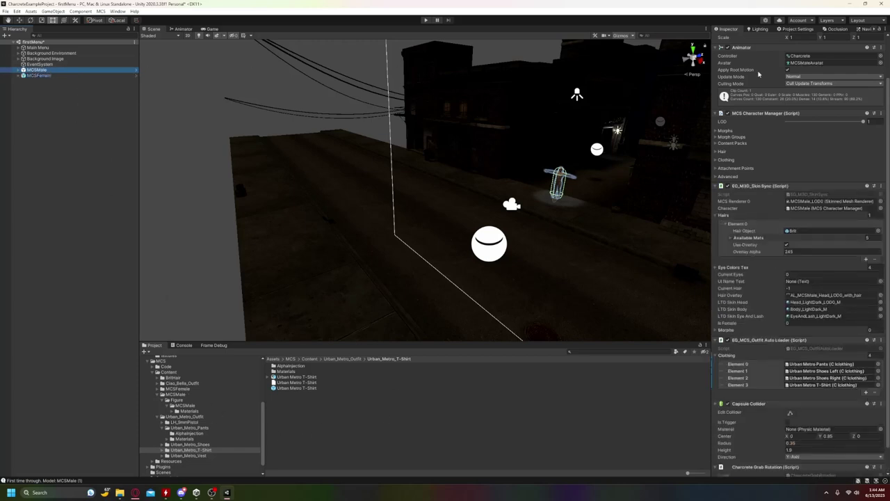
scroll(825, 168, up, 2)
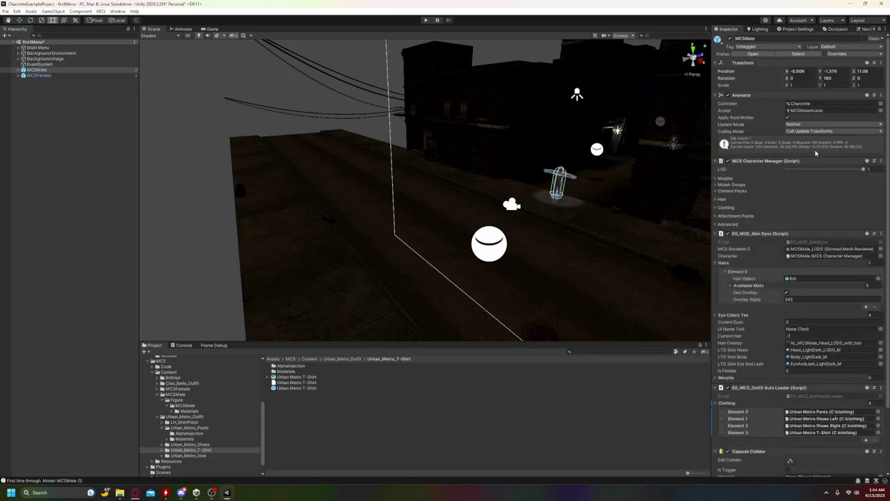
Apply MCSMale's EG_MCS_Outfit Auto Loader override to its prefab and select MCSFemale
click(849, 55)
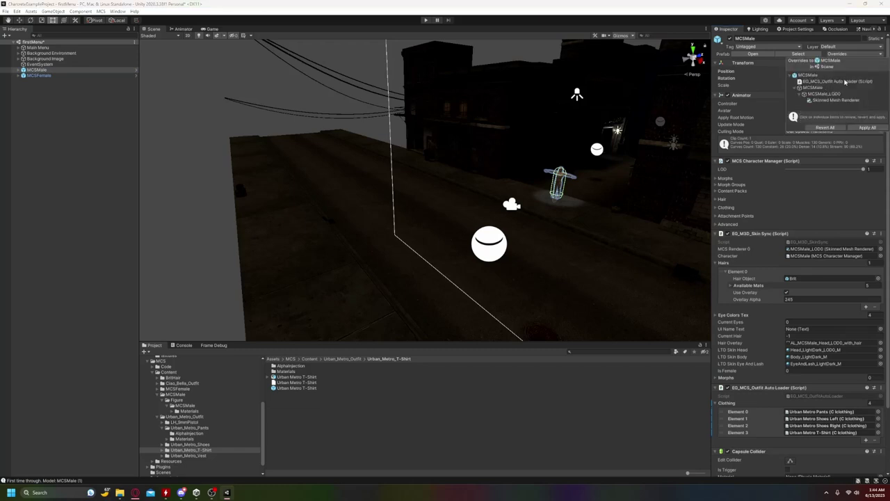
click(845, 81)
click(771, 83)
click(784, 92)
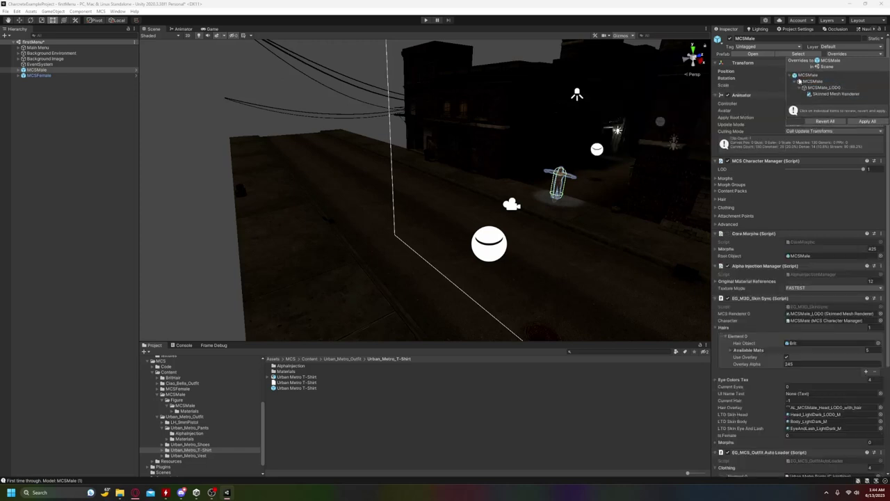
click(77, 89)
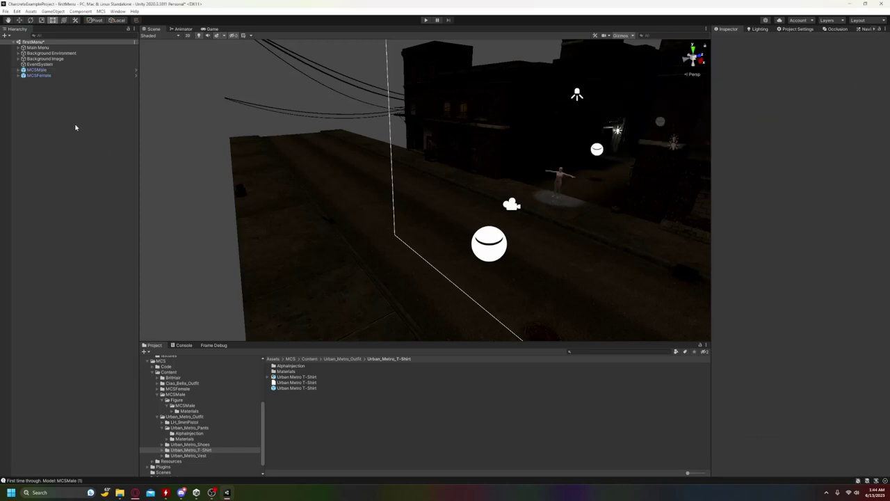
click(40, 75)
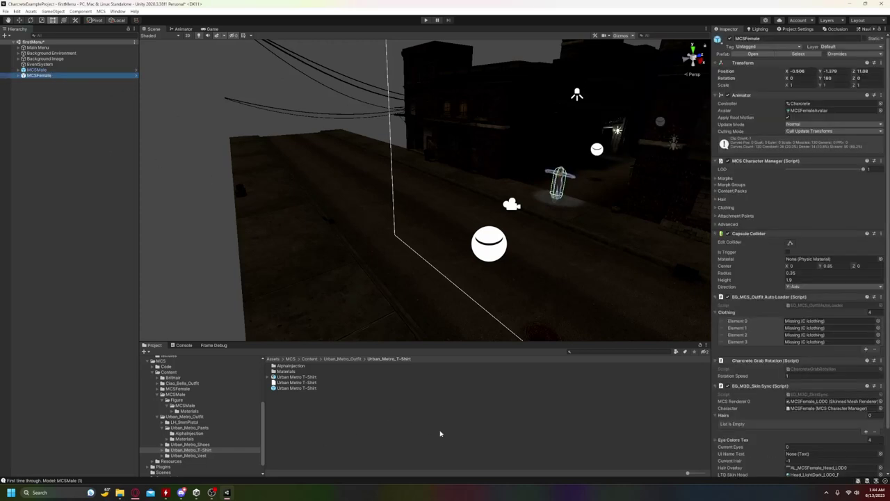
Put ClaoBella_Pants into clothing Element 0 and ClaoBella_Top into Element 1
click(157, 383)
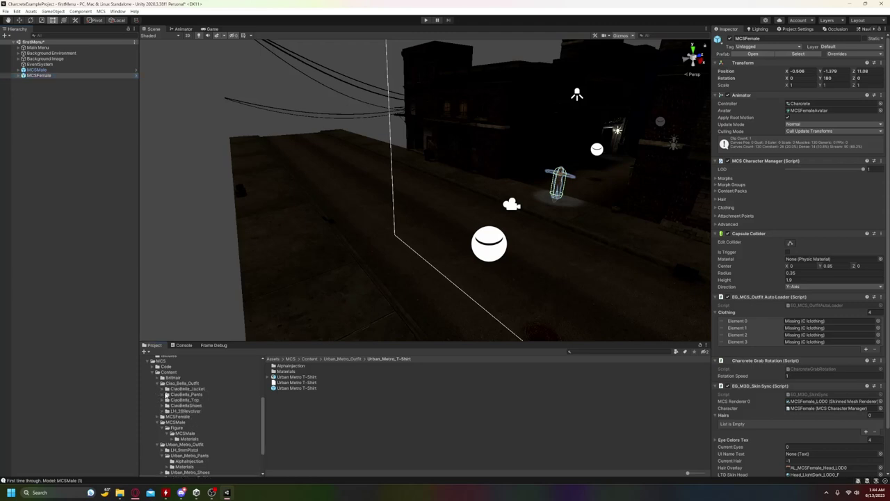
click(163, 394)
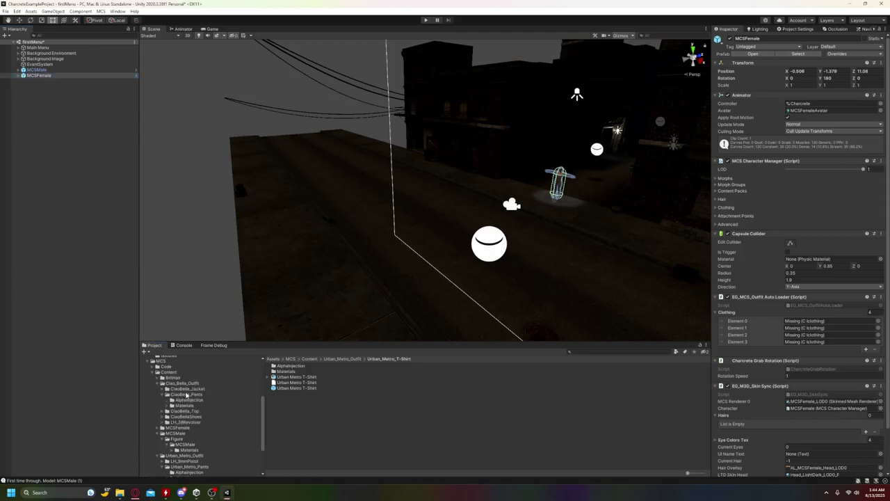
click(185, 394)
click(292, 389)
drag(291, 389, 803, 323)
click(163, 394)
click(185, 400)
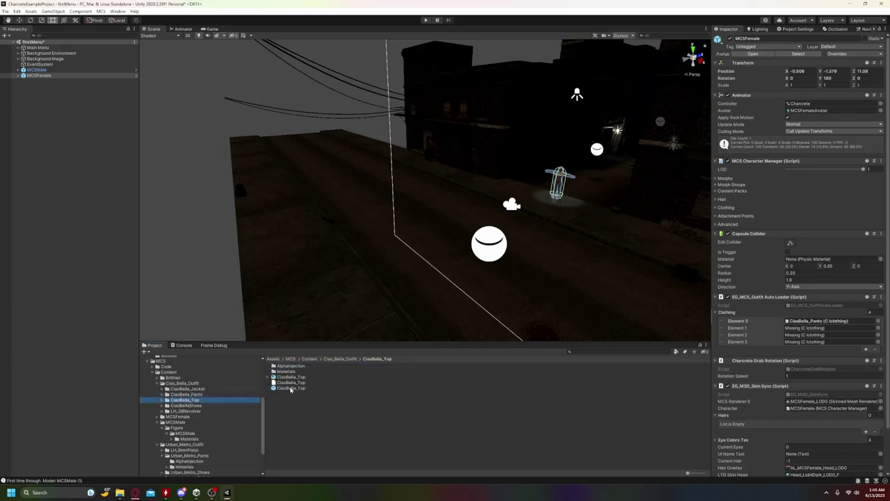
drag(292, 387, 804, 328)
Put ClaoBellaShoes Left and Right into Elements 2 and 3, then view the character
click(166, 406)
drag(297, 388, 800, 337)
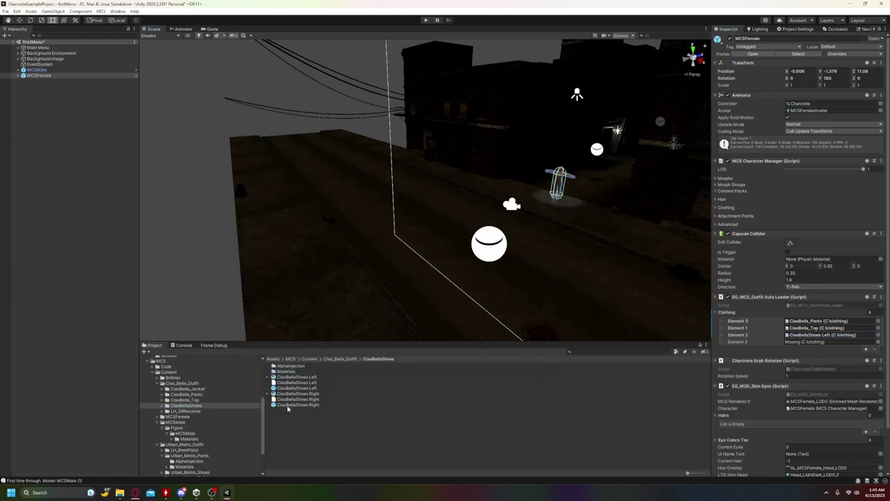
drag(297, 404, 799, 341)
scroll(529, 264, up, 1)
alt+drag(565, 182, 470, 192)
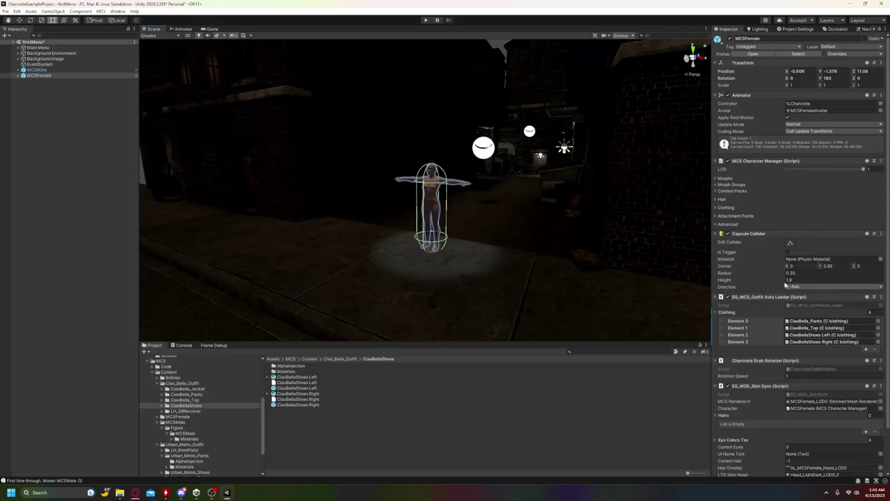
right_drag(515, 317, 622, 315)
Apply MCSFemale's EG_MCS_Outfit Auto Loader override to the MCSFemale prefab, then deselect it
click(36, 75)
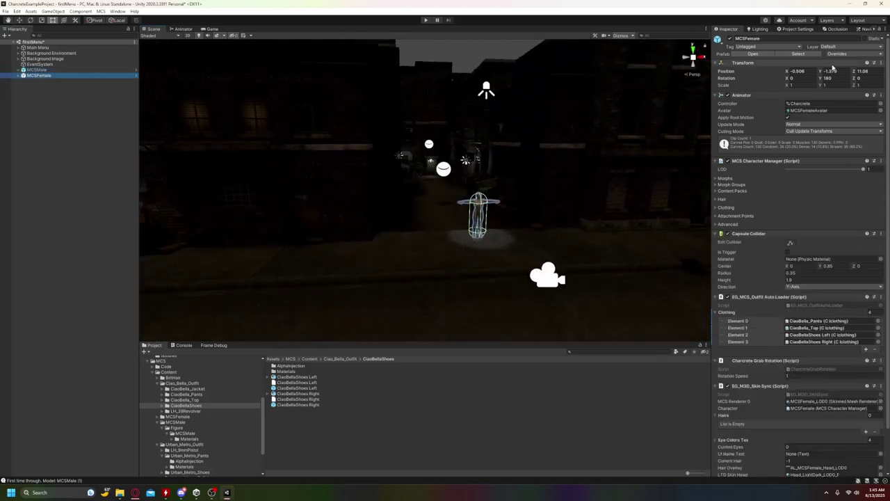
click(842, 54)
click(827, 82)
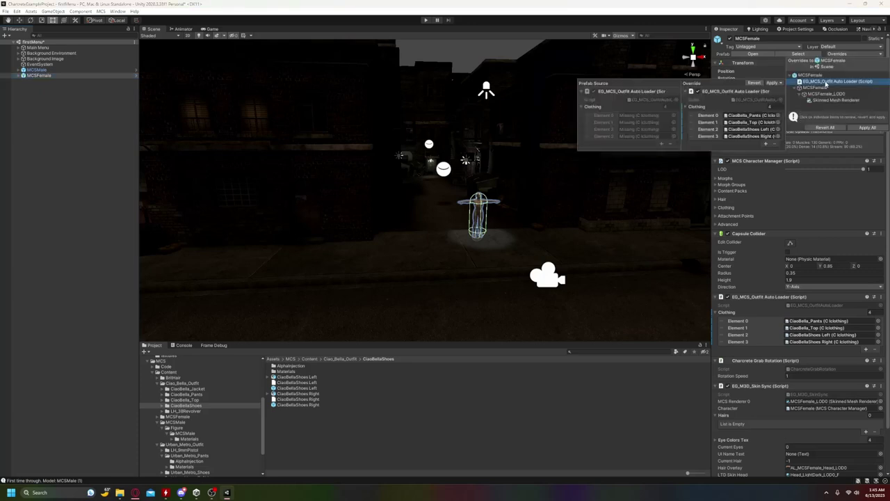
click(779, 88)
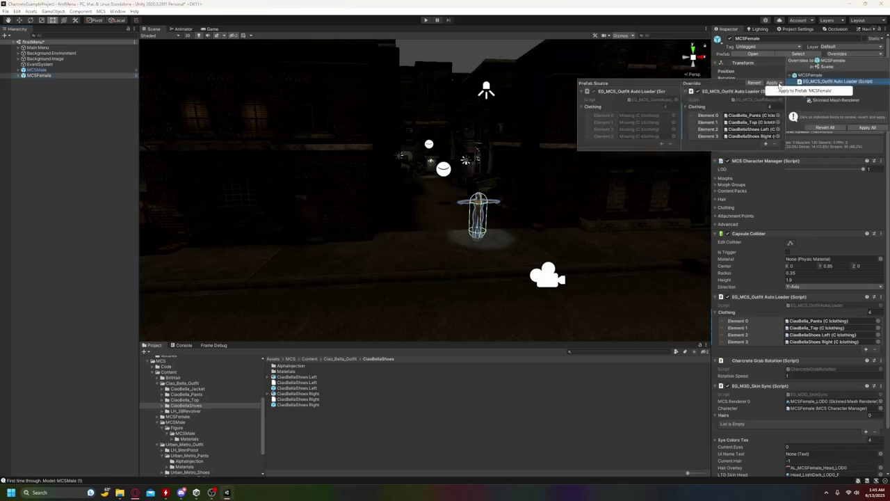
click(835, 90)
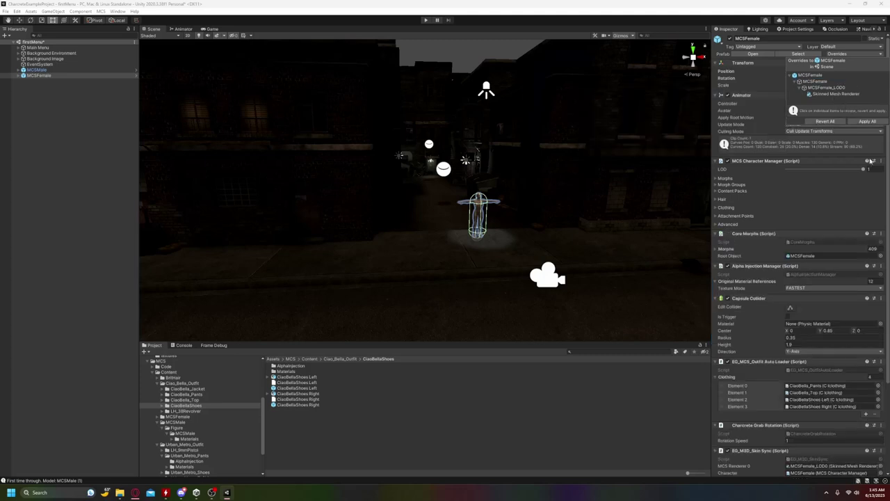
click(95, 219)
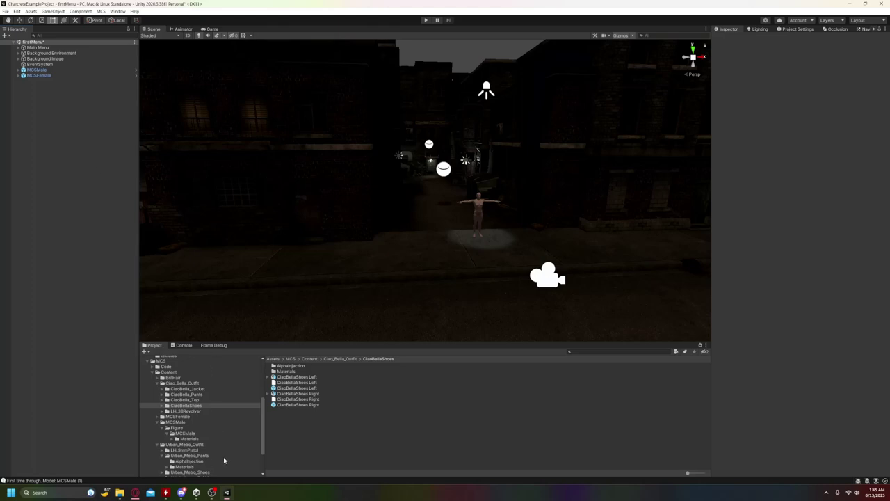
Save the firstMenu scene and select the Main Menu's Canvas
click(6, 11)
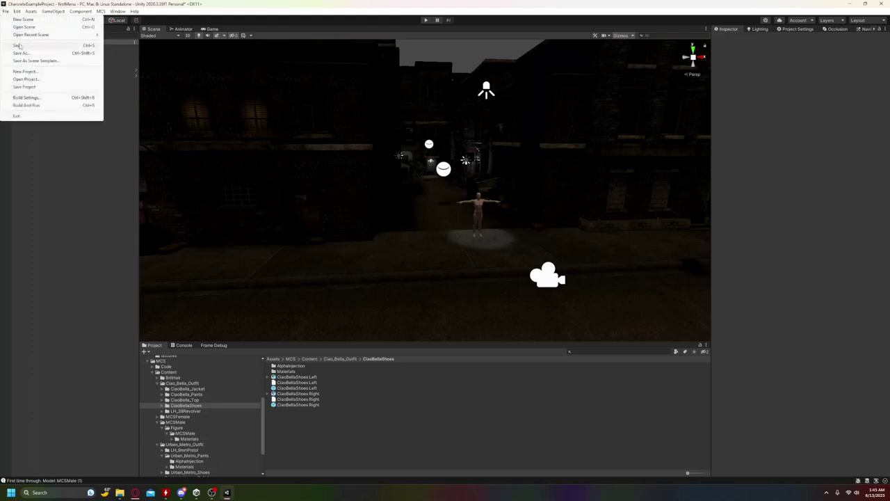
click(20, 43)
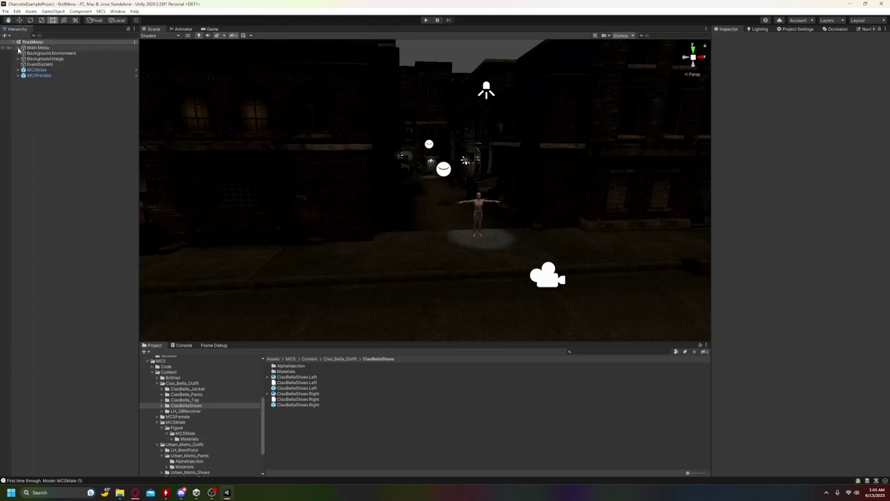
click(19, 48)
click(29, 53)
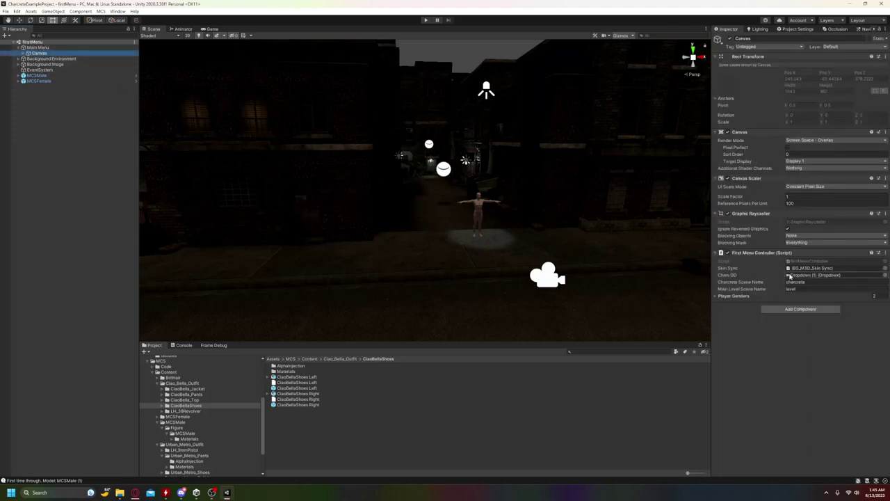
Confirm the First Menu Controller's Player Genders list MCSMale and MCSFemale
click(716, 297)
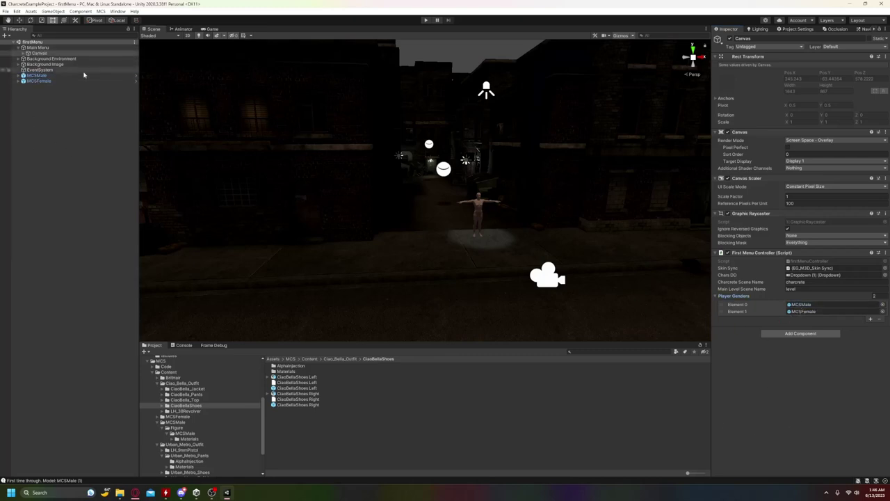
click(815, 306)
click(800, 311)
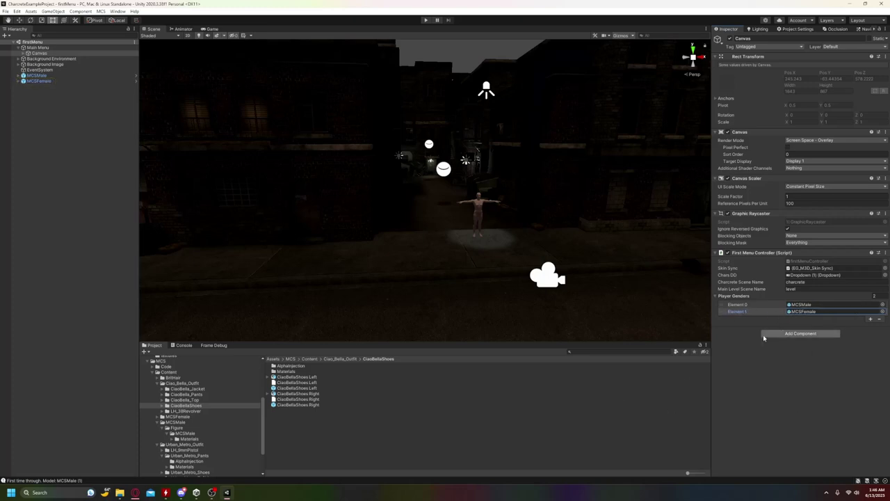
click(152, 372)
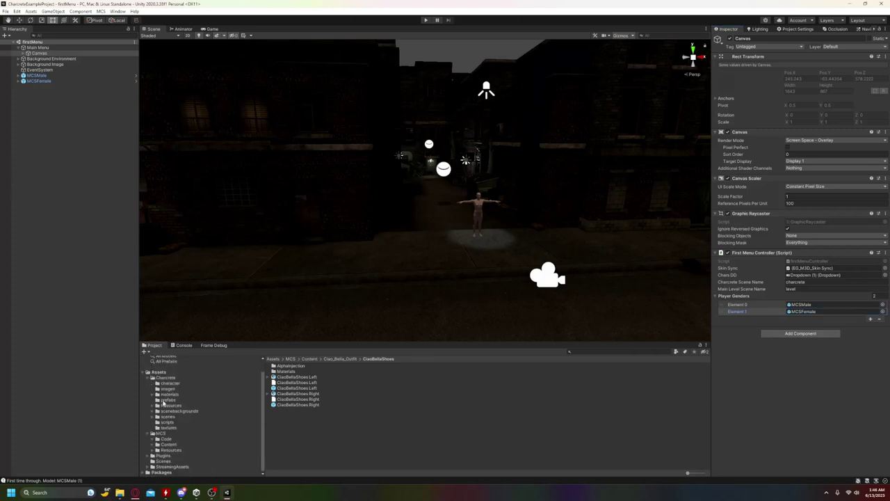
Open the charcrete scene from the Charcrete scenes folder
click(168, 416)
double_click(286, 376)
right_drag(443, 223, 454, 273)
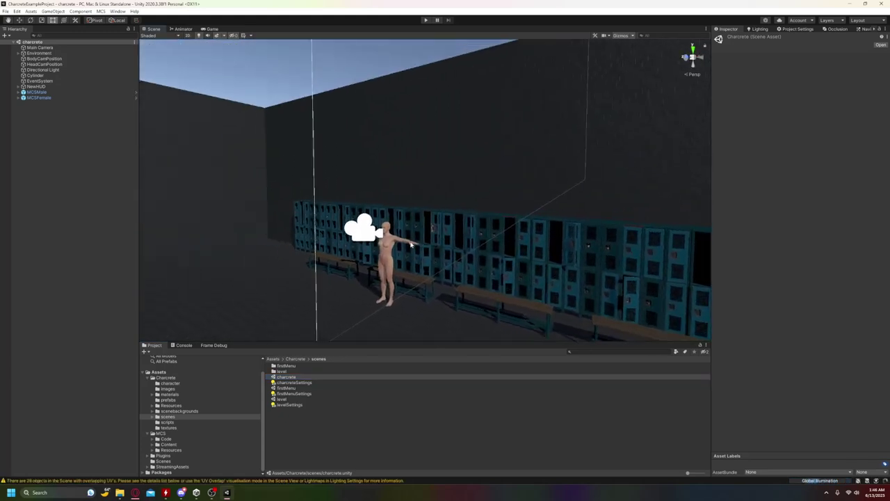
Frame the NewHUD canvas in 2D view, then return to 3D perspective
click(187, 35)
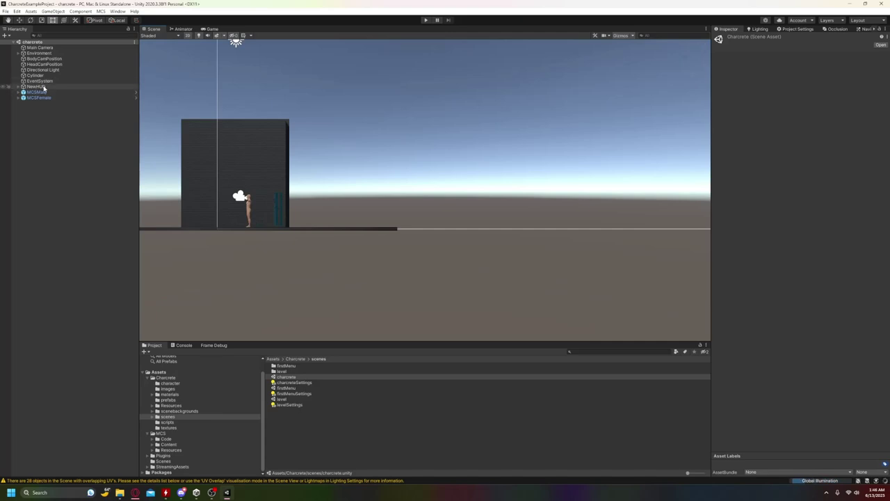
double_click(38, 86)
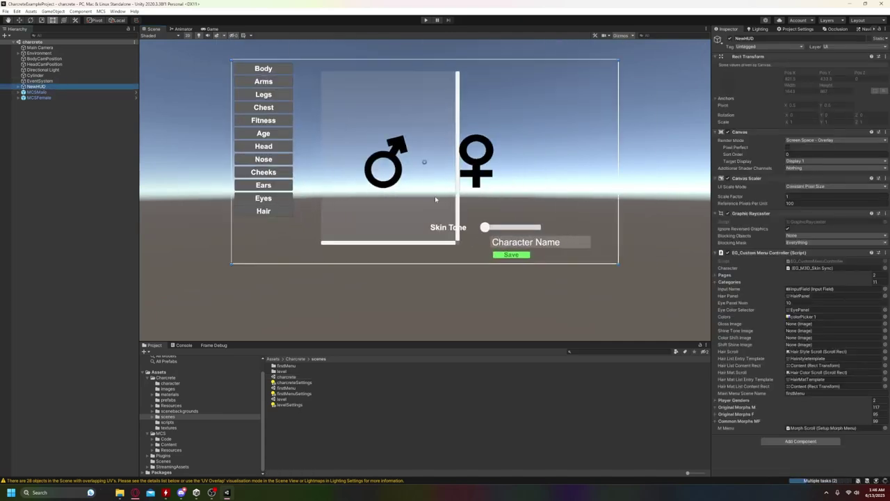
middle_drag(435, 199, 417, 200)
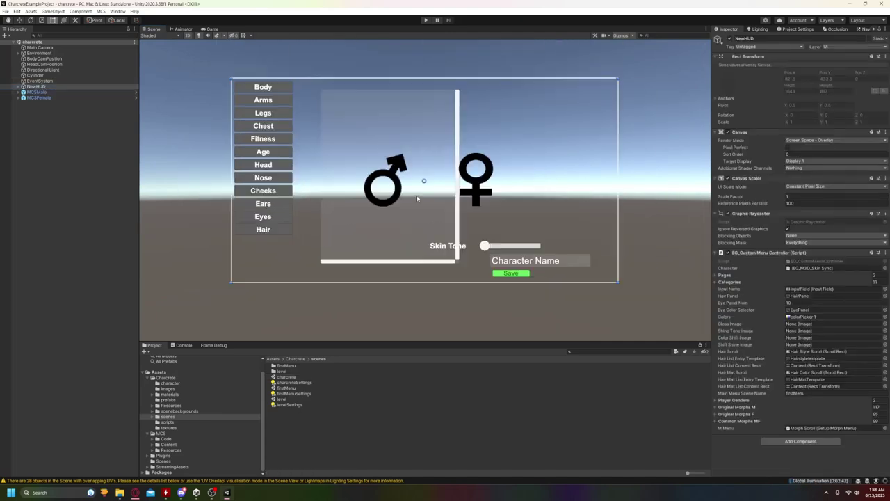
scroll(417, 199, up, 2)
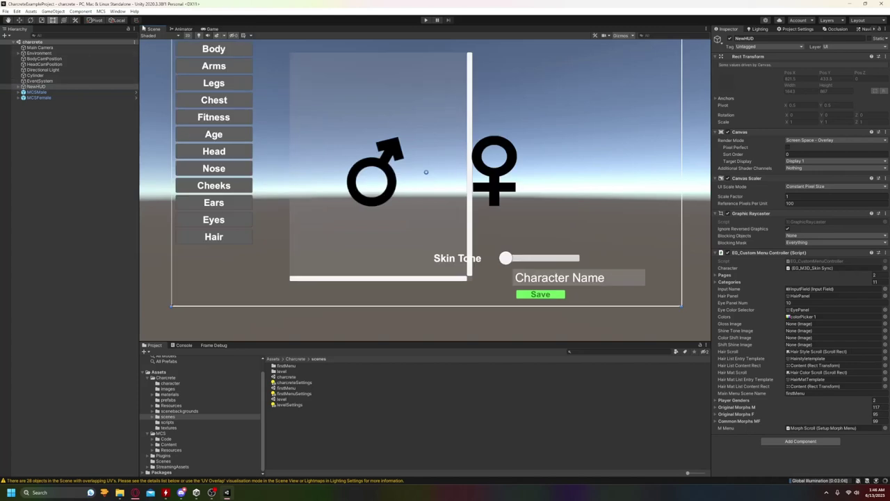
click(186, 35)
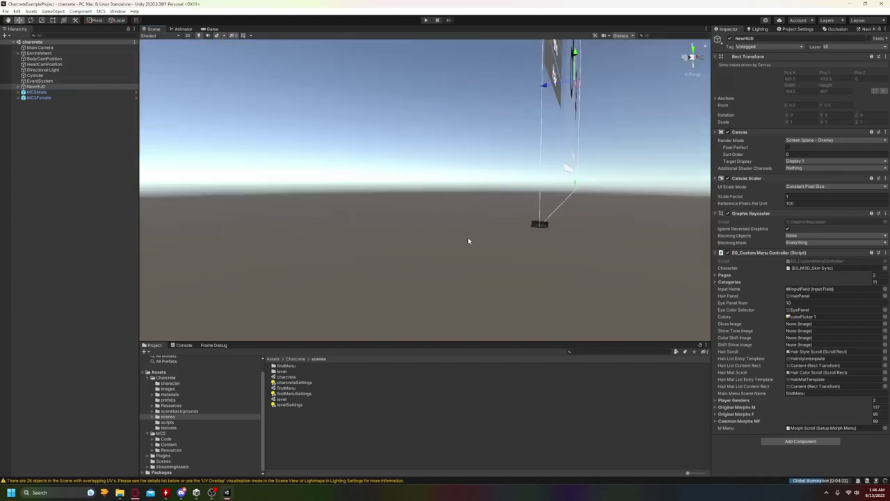
middle_drag(469, 241, 644, 226)
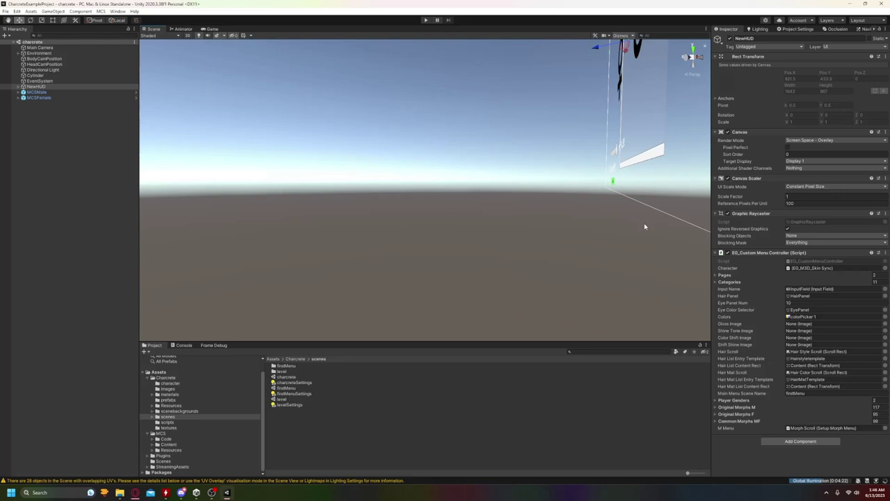
Frame MCSMale and expand its Britt hair's five BrittHair available materials
click(36, 92)
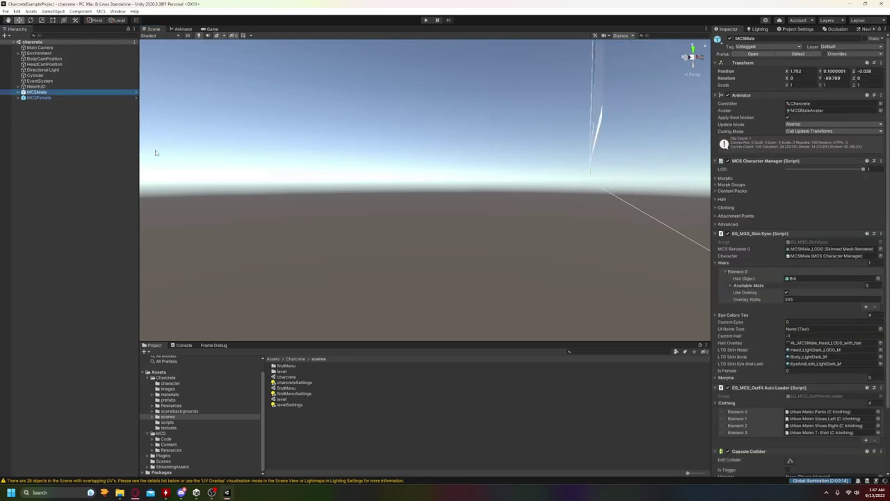
key(f)
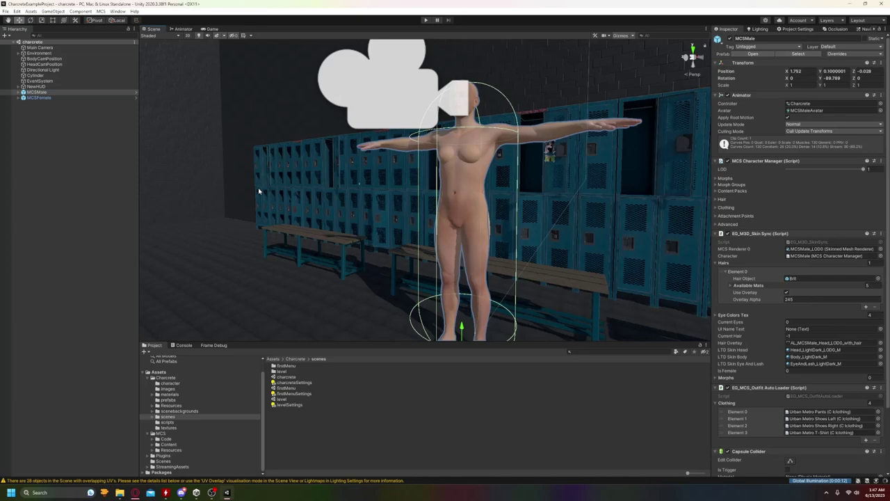
scroll(259, 190, down, 3)
scroll(788, 399, down, 5)
scroll(809, 419, up, 3)
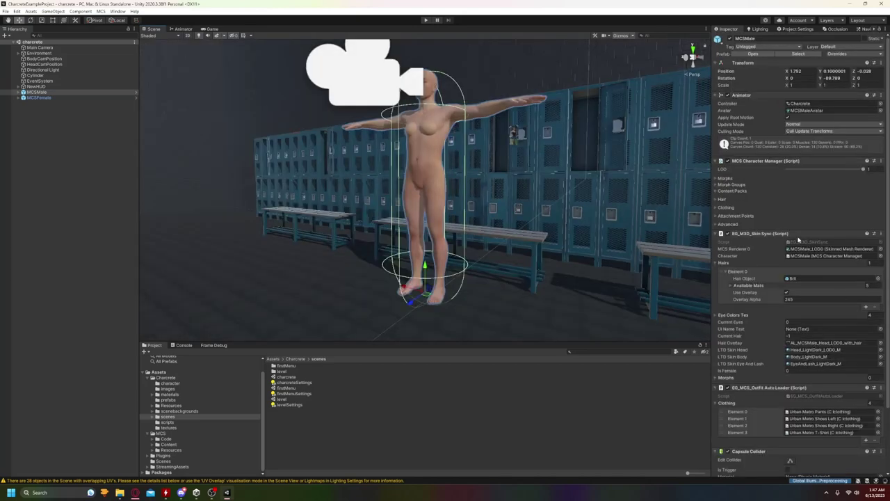
click(730, 285)
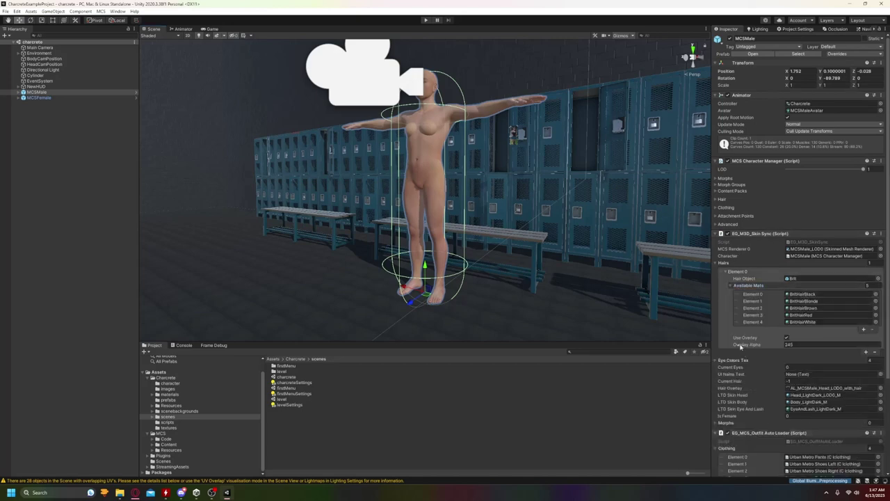
alt+drag(324, 246, 551, 190)
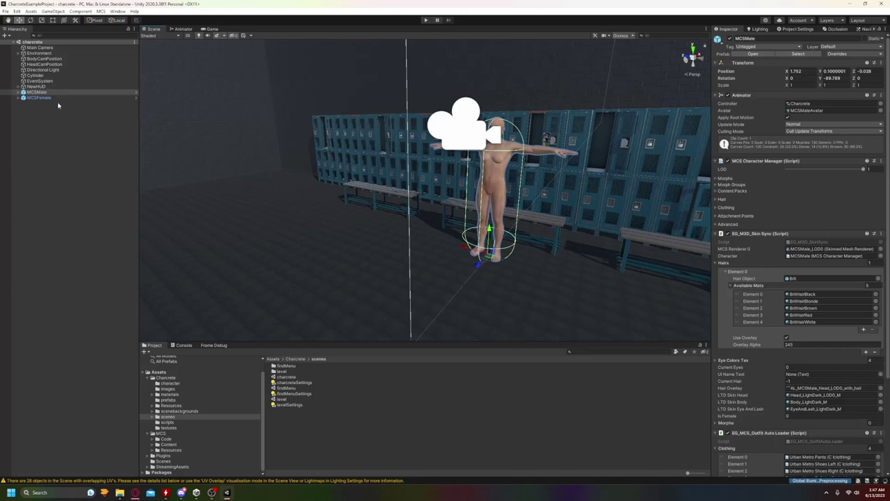
Select NewHUD in the Hierarchy, then expand and collapse its Player Genders list
click(19, 87)
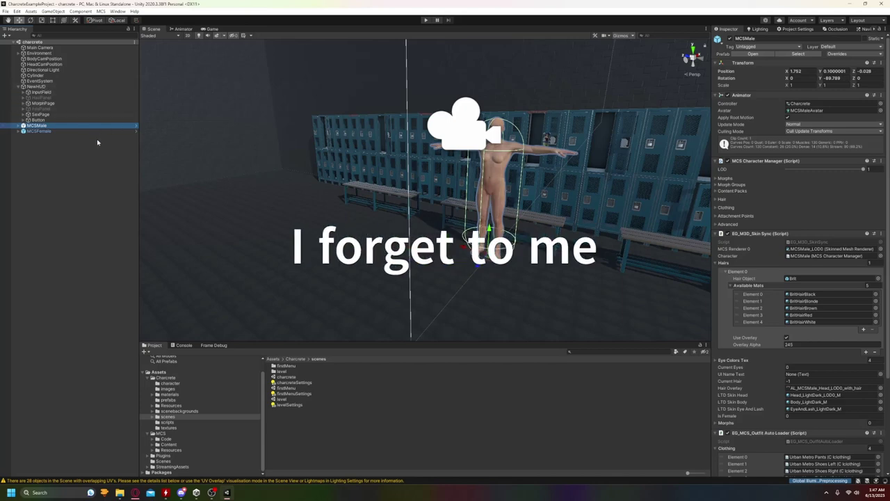
click(36, 86)
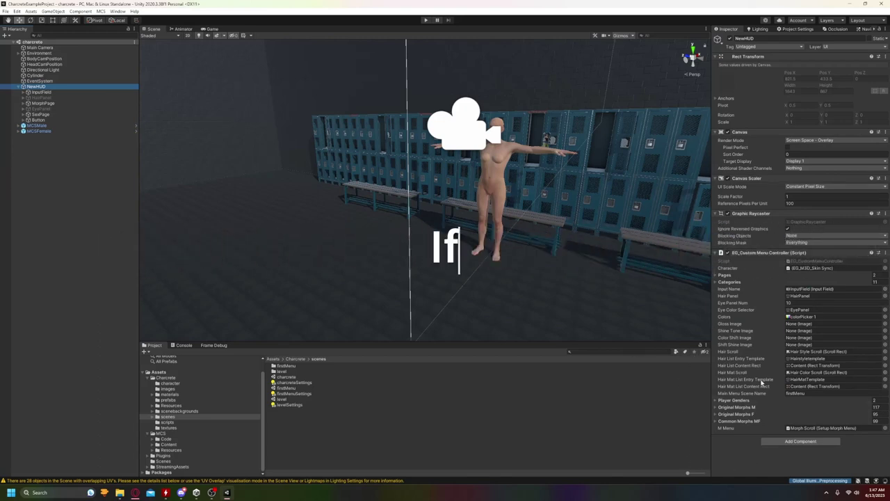
click(716, 400)
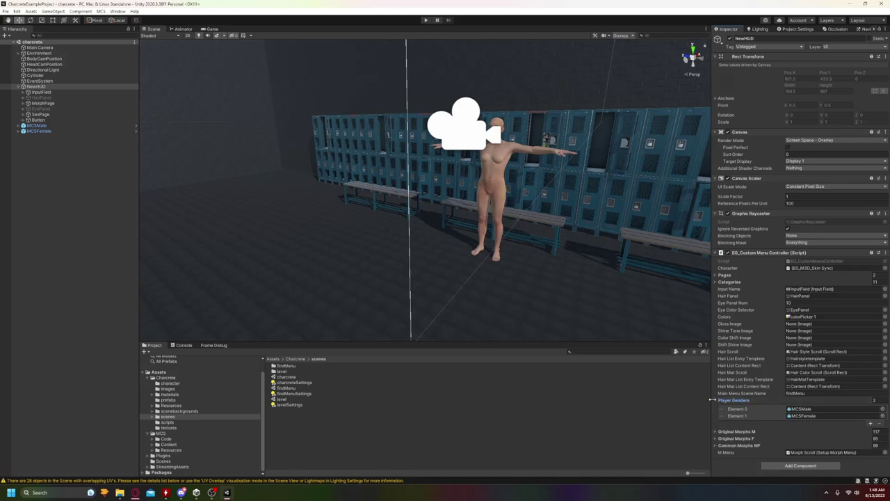
click(760, 399)
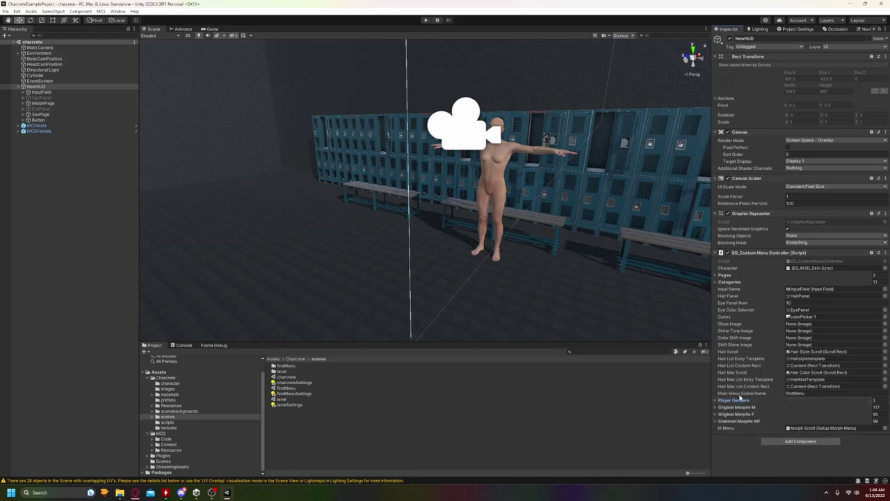
Review the 117 Original Morphs M and 95 Original Morphs F entries, then collapse both
click(716, 408)
scroll(722, 253, down, 5)
click(715, 219)
click(715, 414)
scroll(767, 356, down, 6)
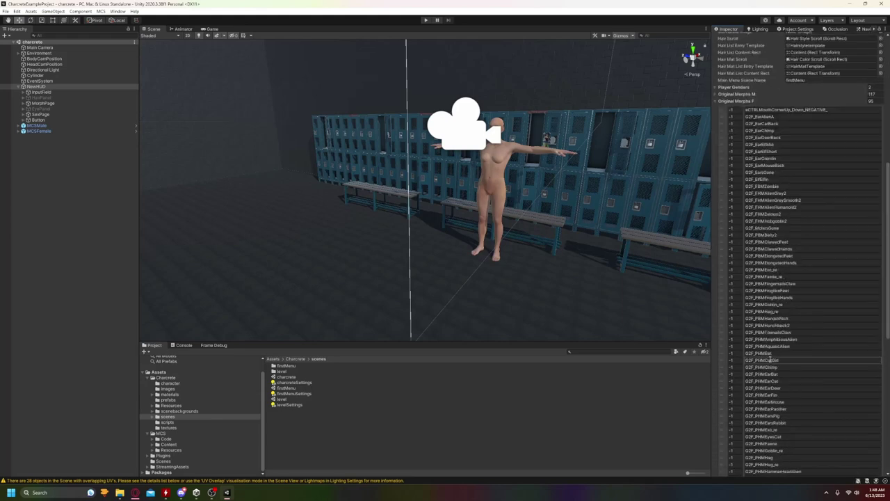
scroll(767, 356, up, 5)
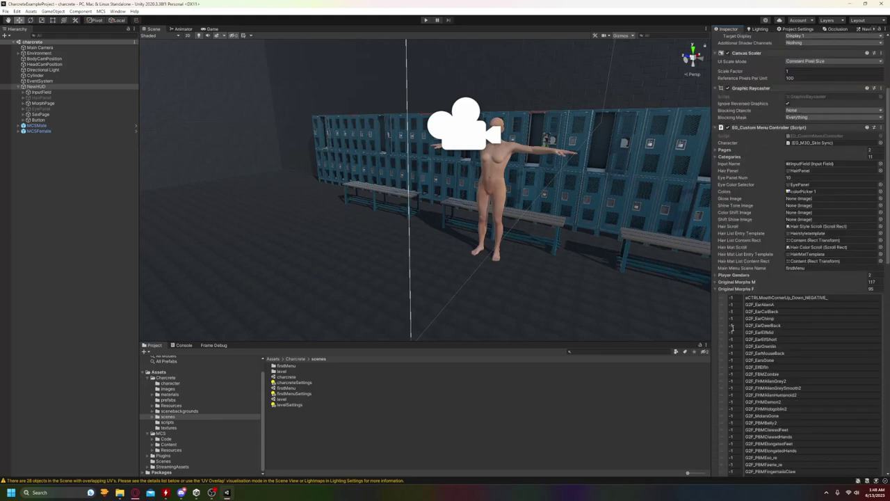
click(716, 289)
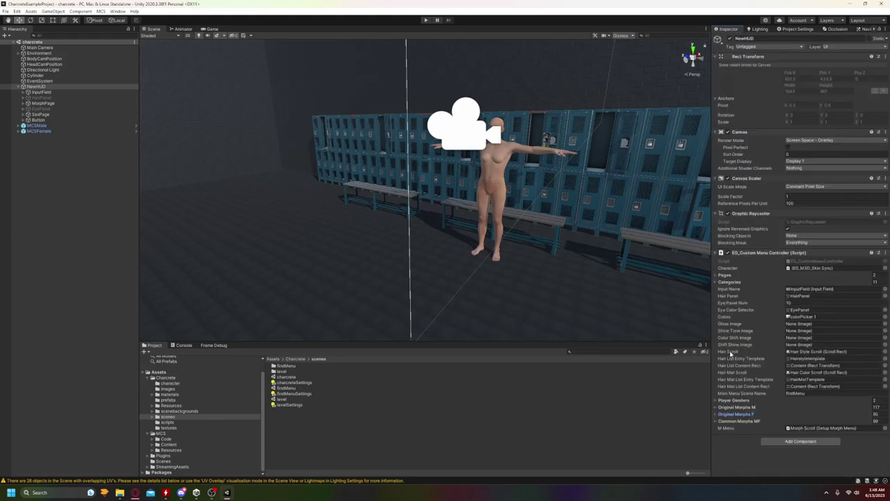
Scroll through the 99 Common Morphs MF entries, then collapse the list
click(715, 422)
scroll(743, 395, down, 10)
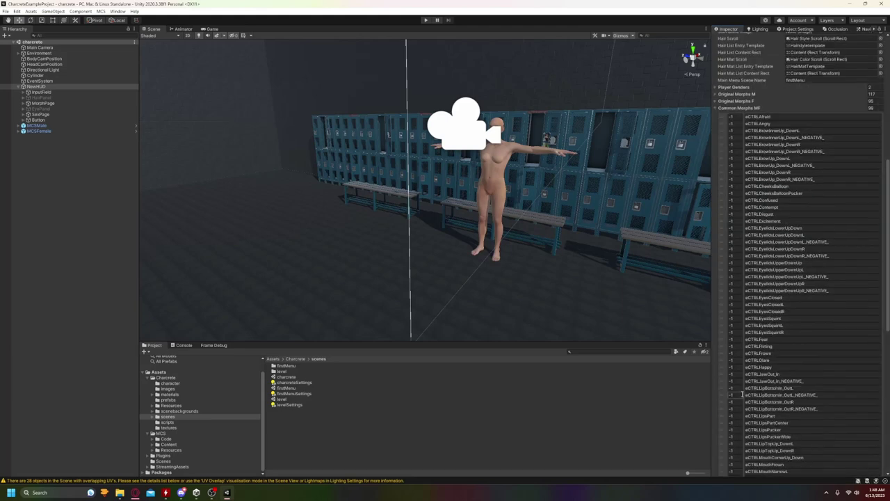
scroll(743, 395, down, 2)
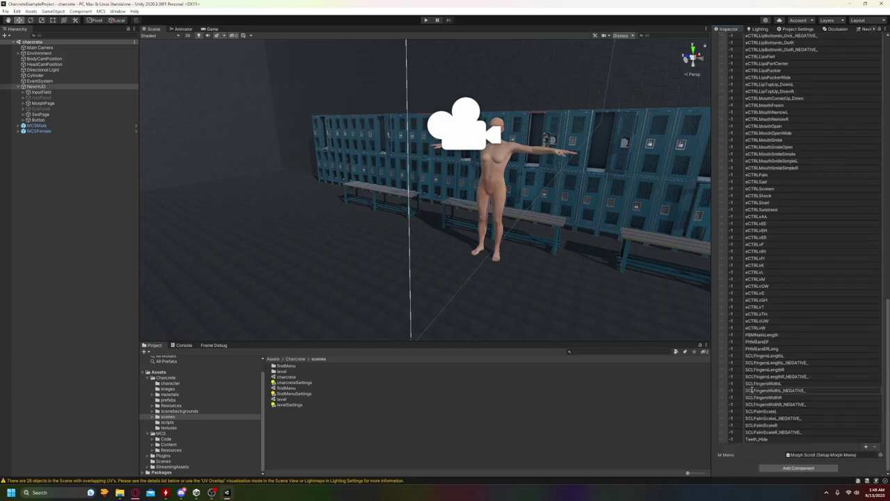
scroll(756, 383, up, 15)
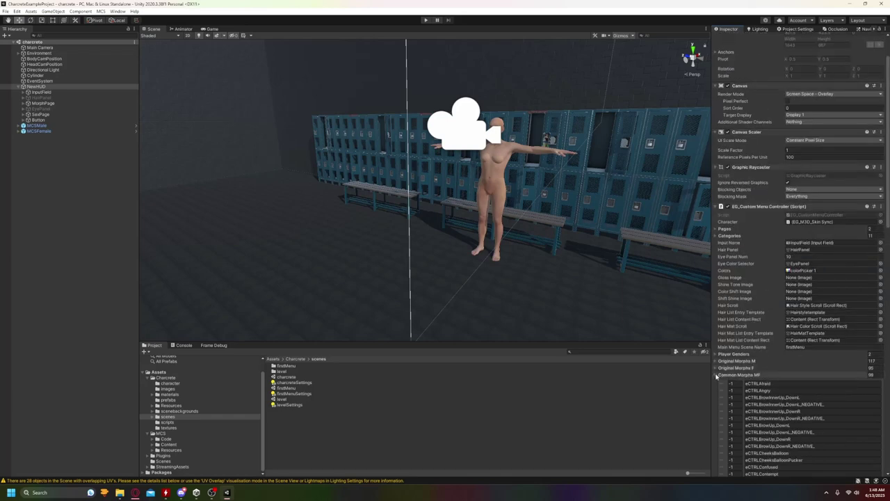
click(717, 375)
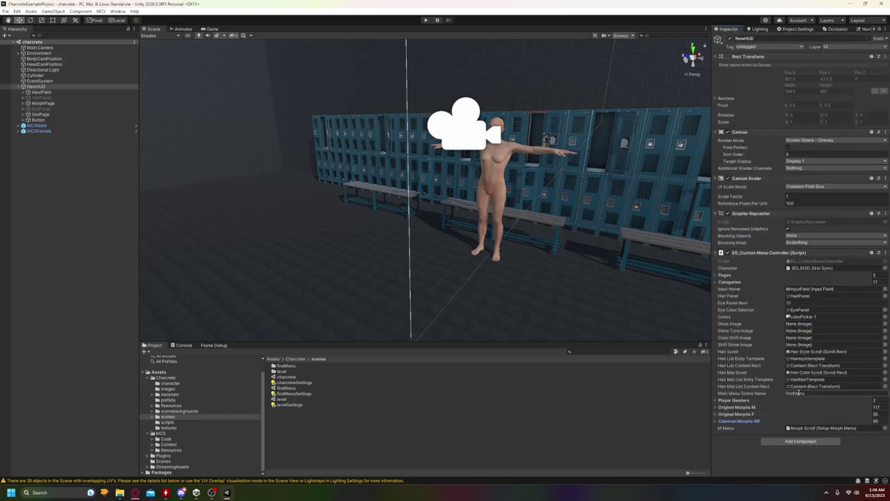
Expand Categories, switch the Scene to 2D, frame and zoom out from the Body button, then reselect NewHUD
click(715, 283)
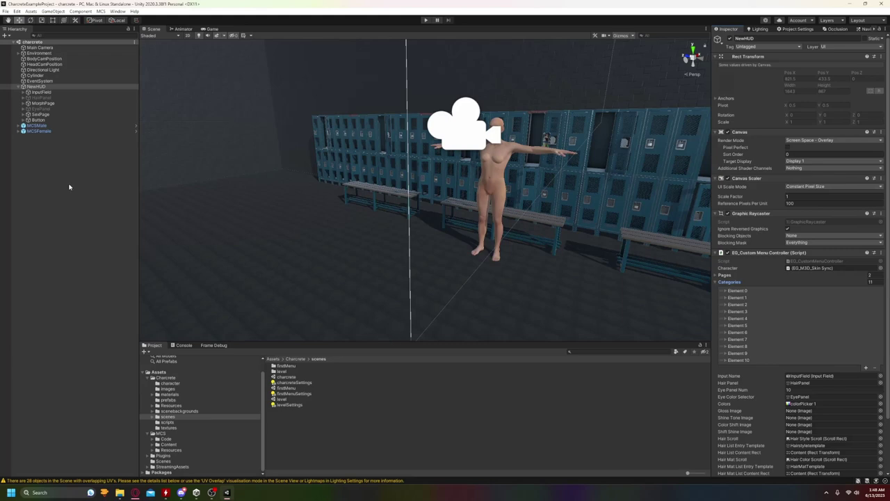
click(24, 102)
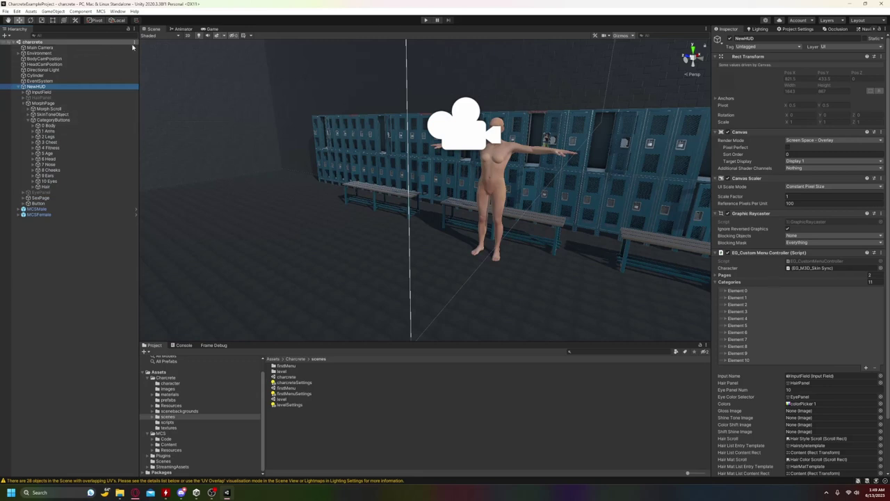
click(187, 35)
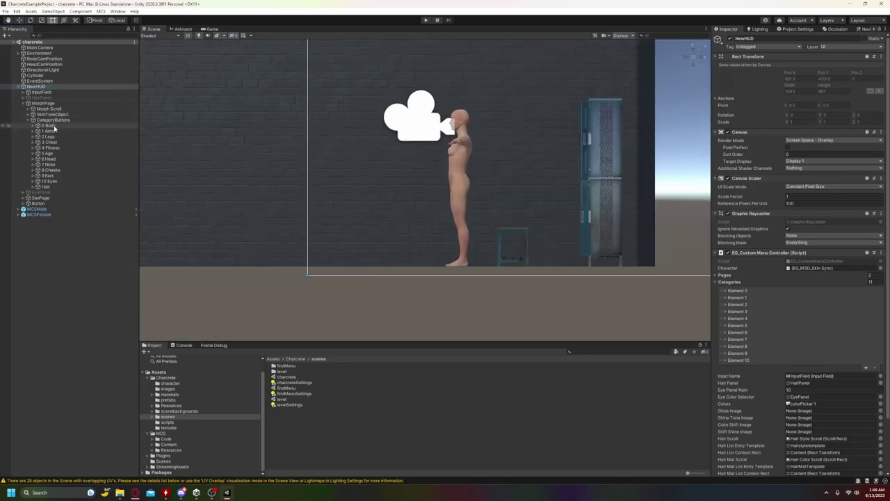
double_click(48, 125)
scroll(318, 175, down, 5)
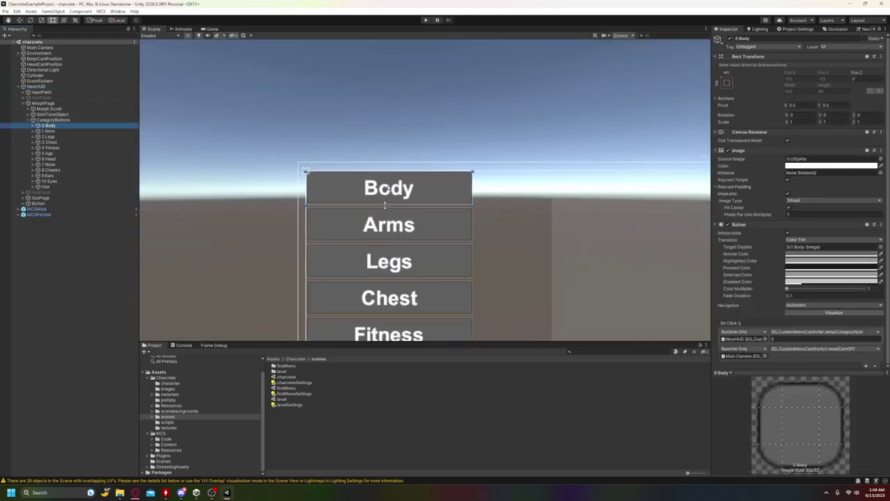
scroll(411, 224, down, 5)
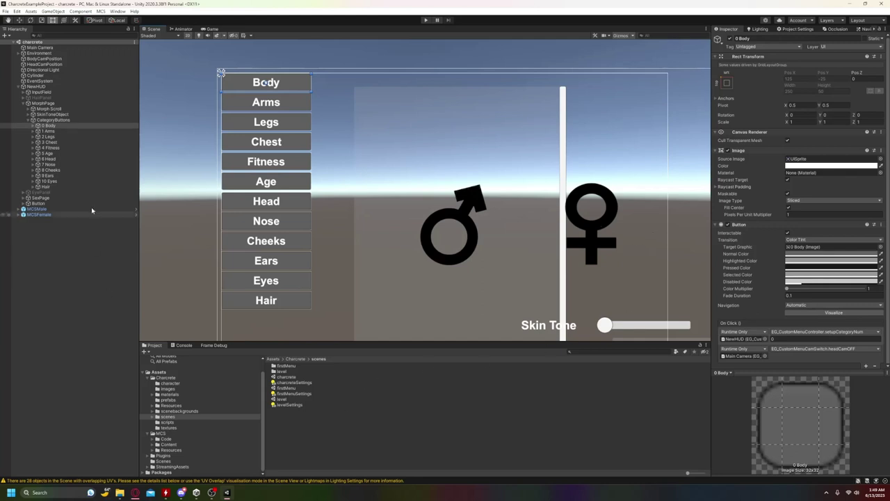
click(41, 87)
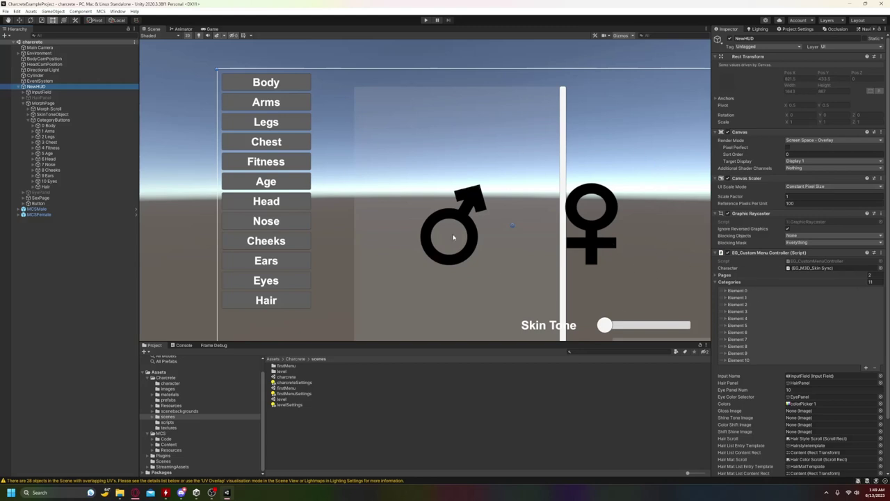
Check Element 0's 26 morphs, frame the Morph Scroll panel, and reselect NewHUD
click(731, 291)
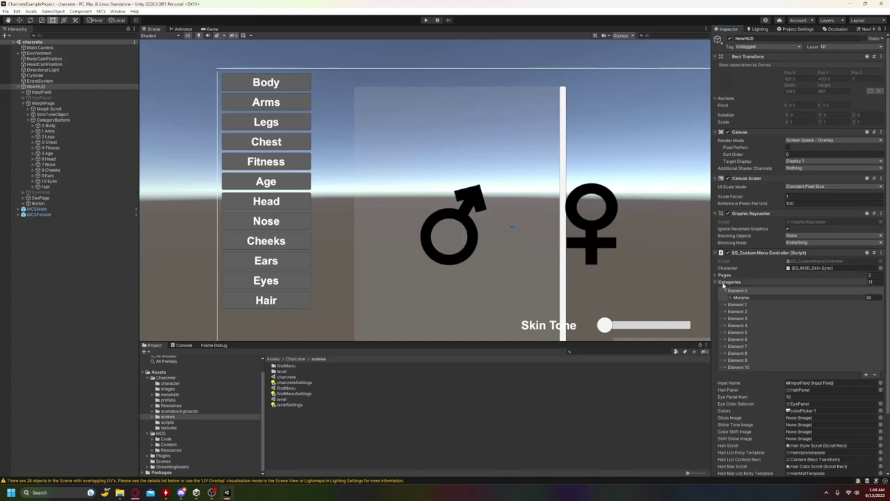
click(731, 297)
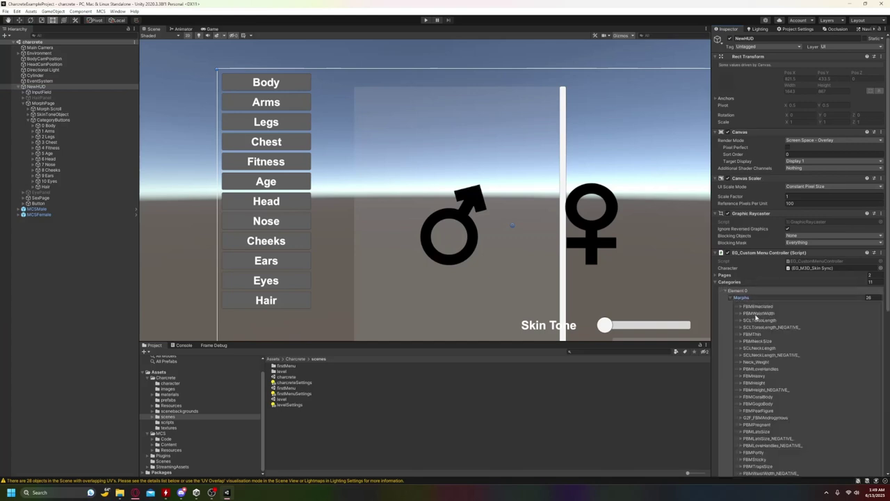
scroll(760, 318, down, 3)
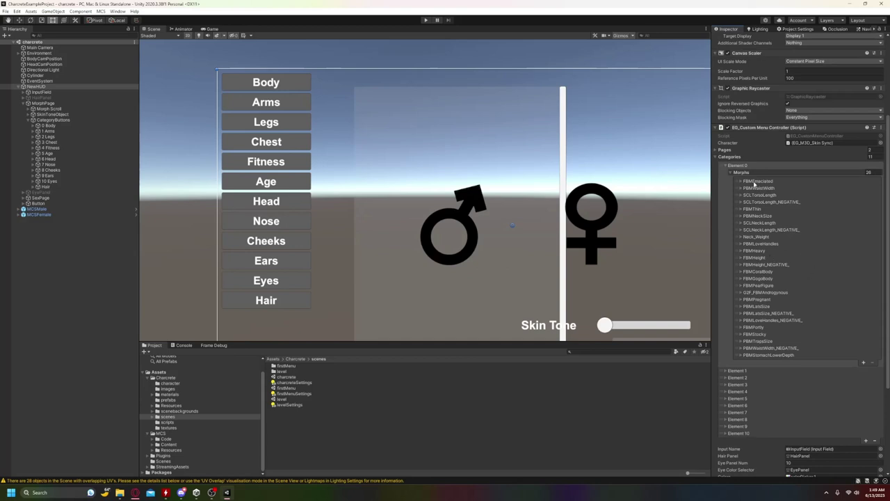
click(732, 172)
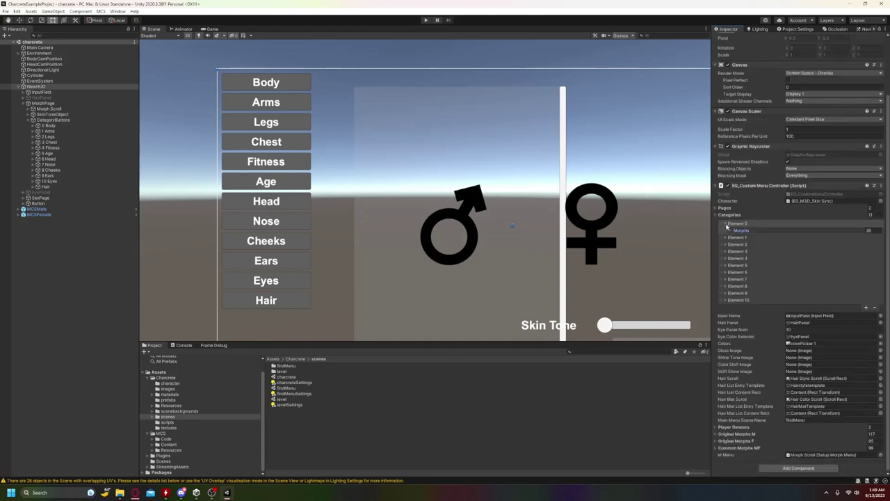
click(726, 224)
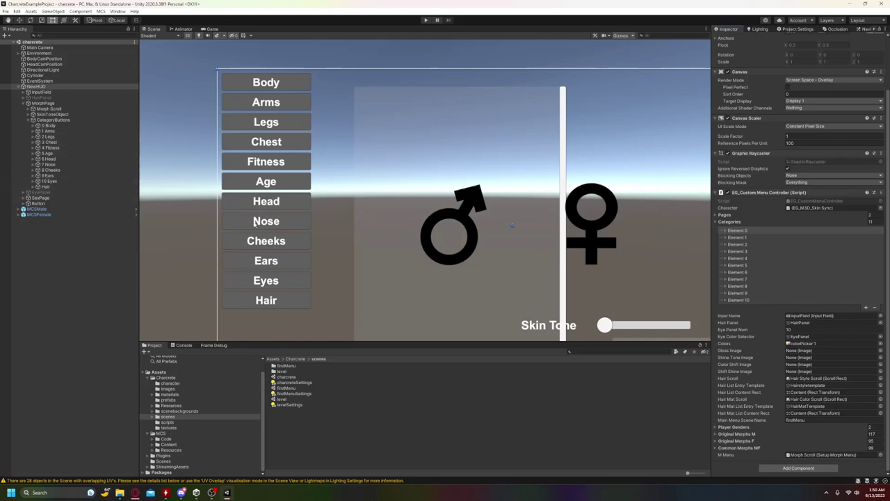
double_click(47, 108)
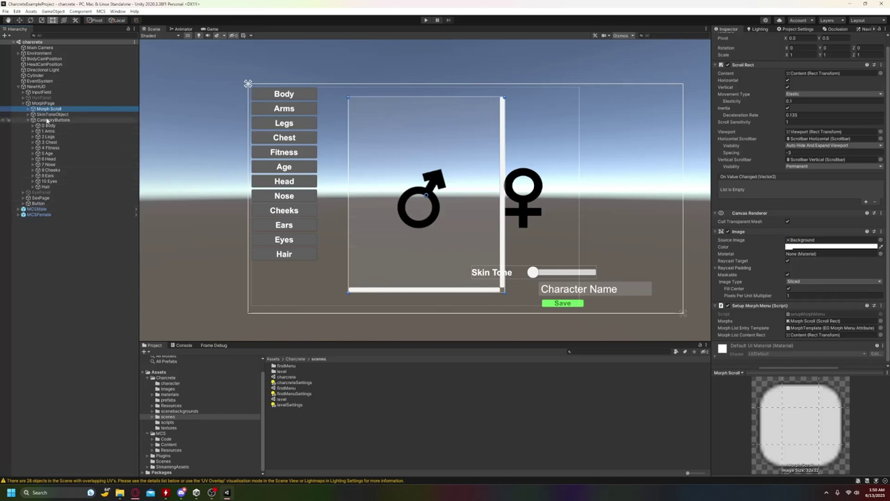
click(43, 85)
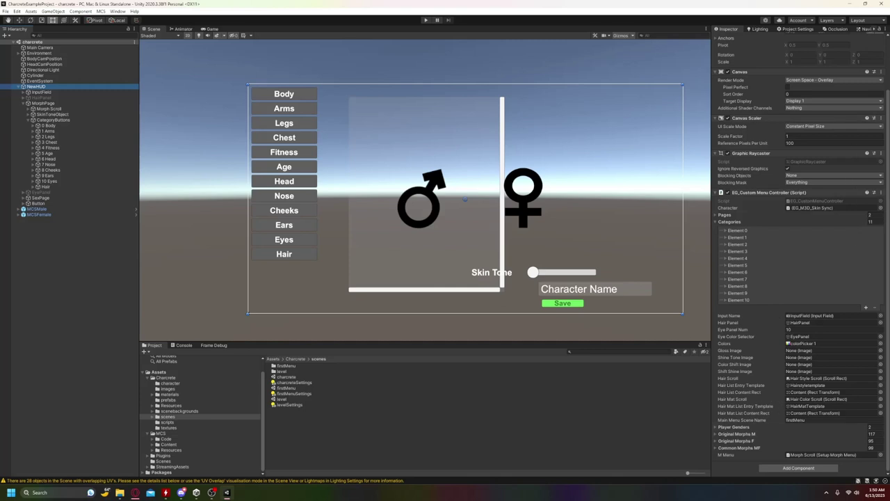
Run Clear Morph Lists on the EG_Custom Menu Controller to empty its morph lists
click(715, 221)
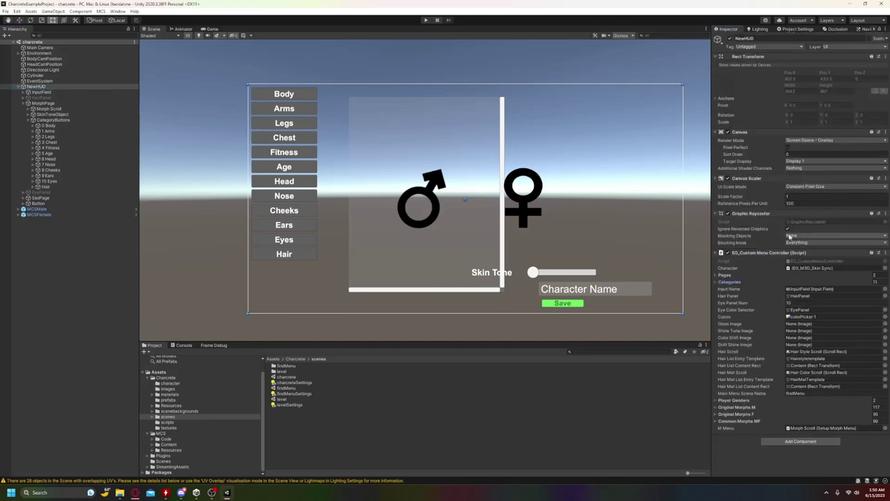
click(885, 252)
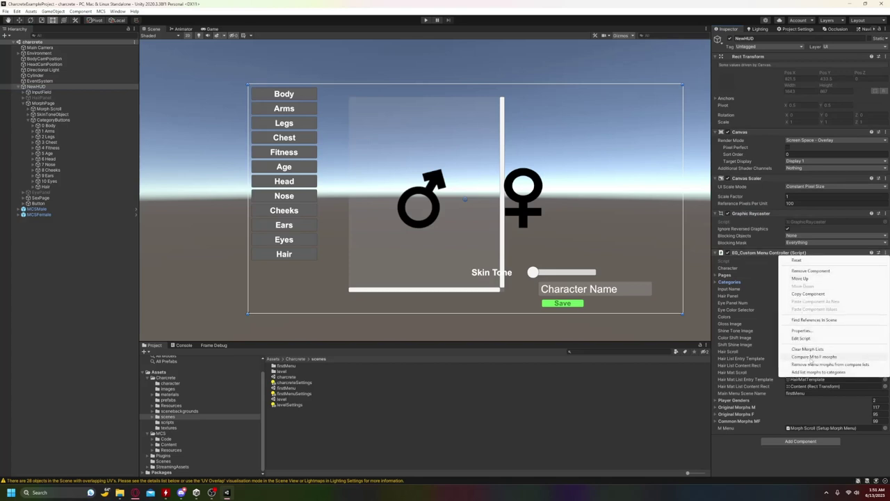
click(811, 349)
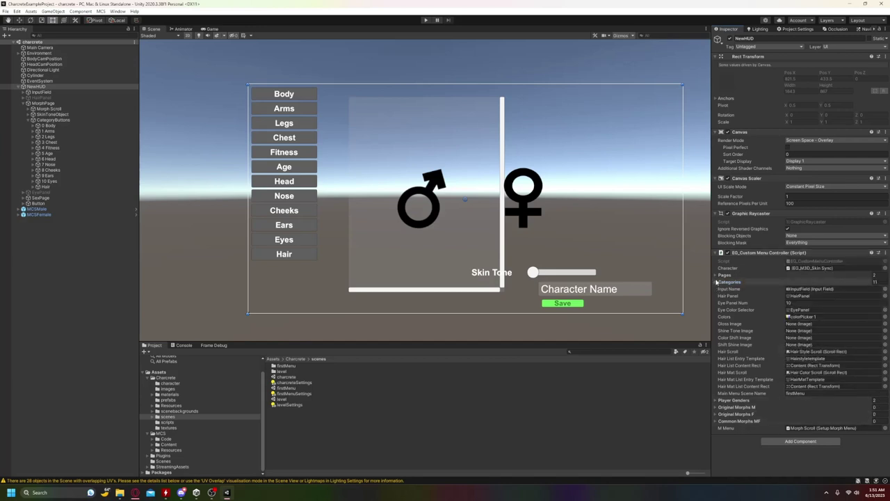
Inspect Element 10's 27 morphs and Element 9's 7 morphs, then collapse both
click(716, 282)
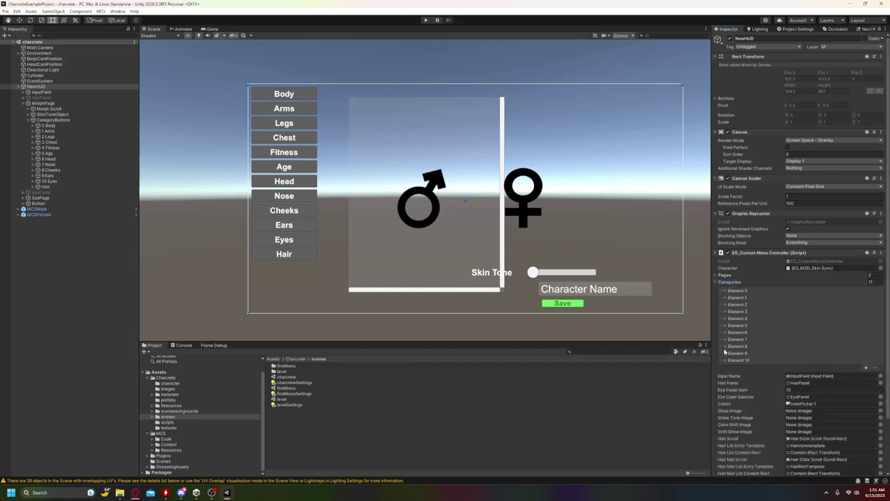
click(726, 361)
click(736, 367)
click(726, 353)
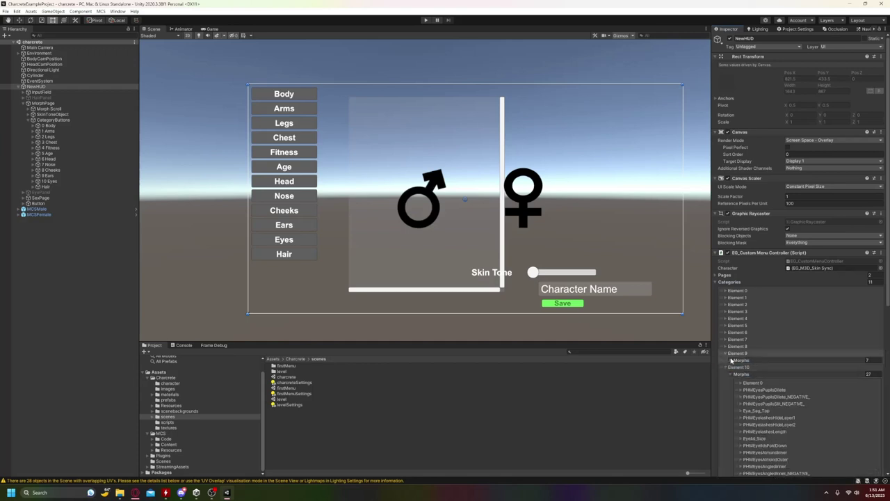
click(729, 361)
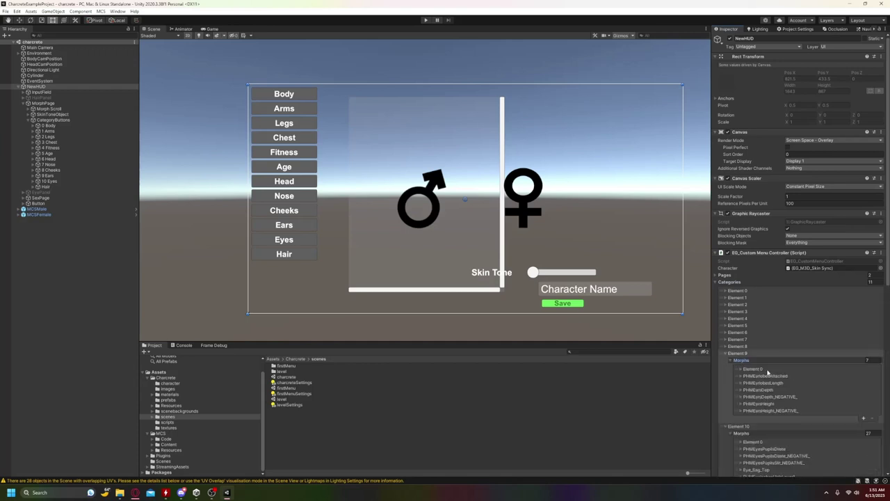
click(732, 361)
click(731, 373)
click(726, 354)
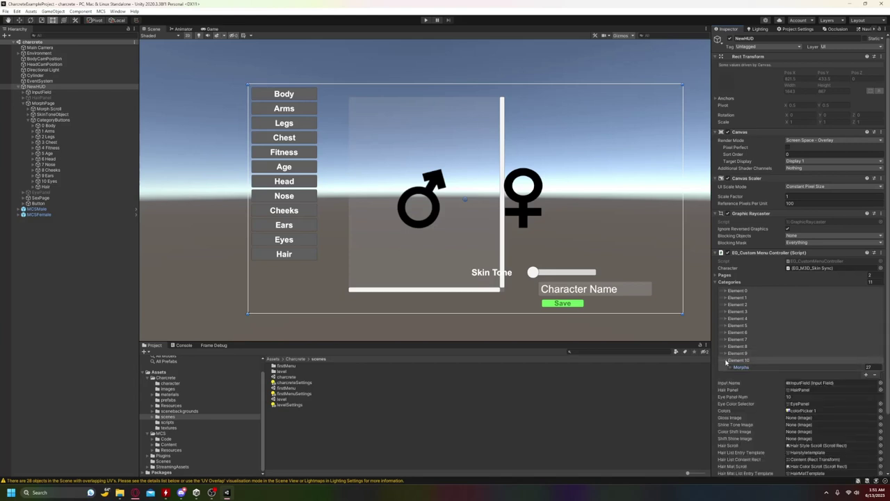
click(726, 360)
scroll(816, 364, down, 3)
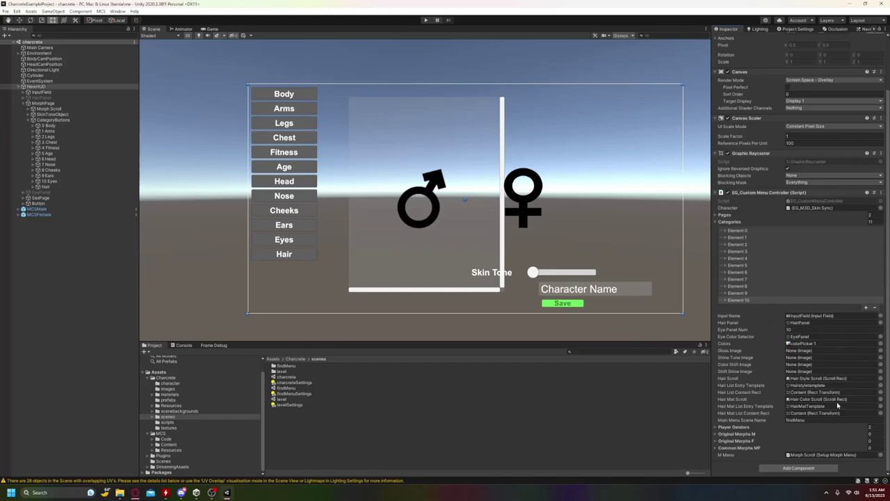
Run Compare M to F morphs from the controller's menu, yielding 146, 130 and 279 morphs
click(881, 193)
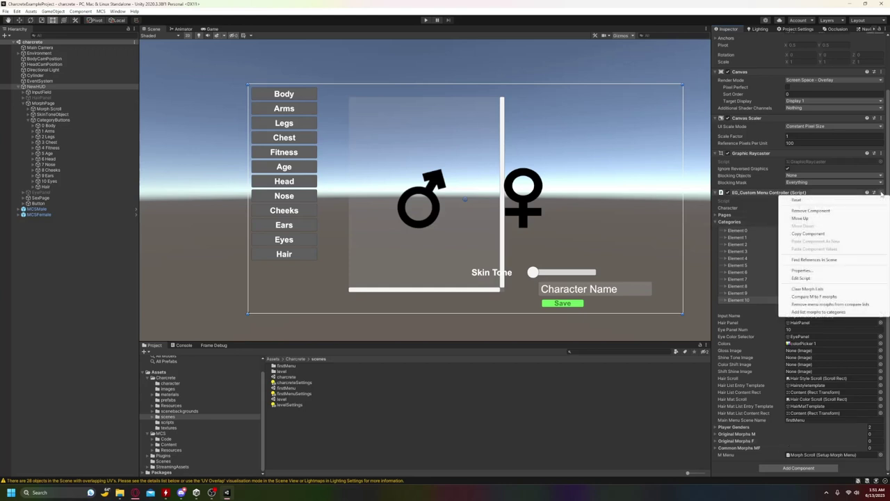
click(813, 297)
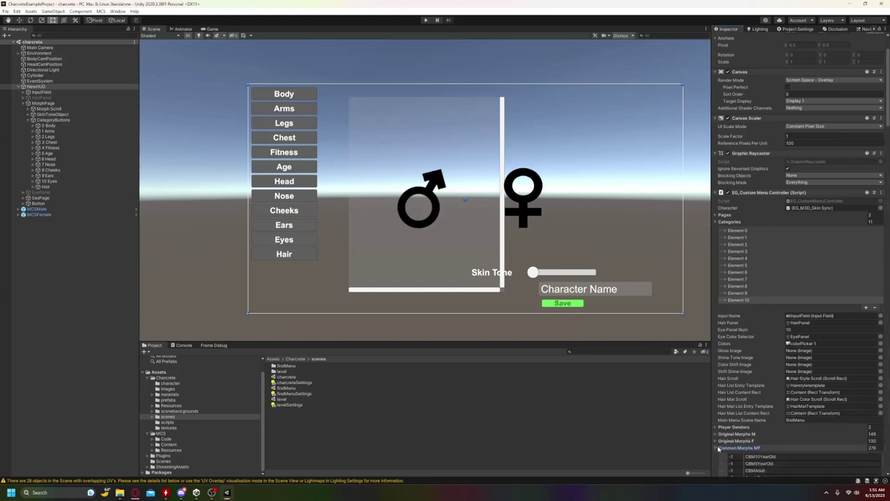
click(715, 434)
scroll(717, 209, down, 5)
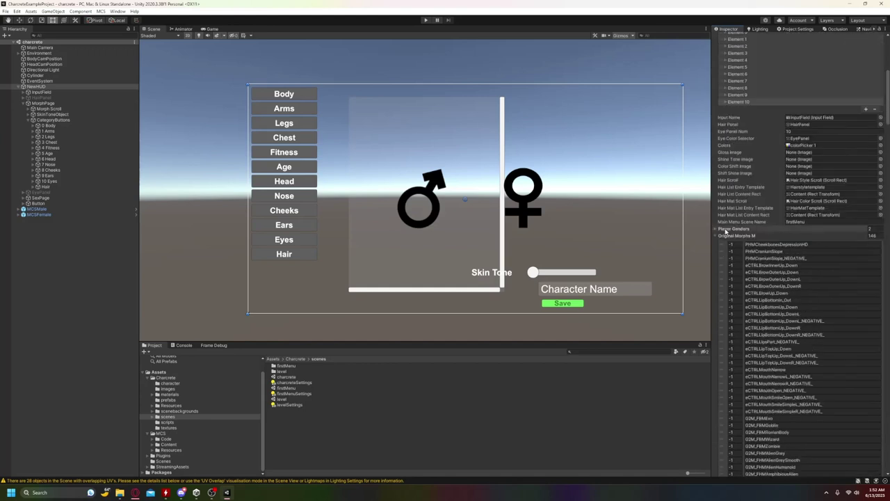
click(723, 235)
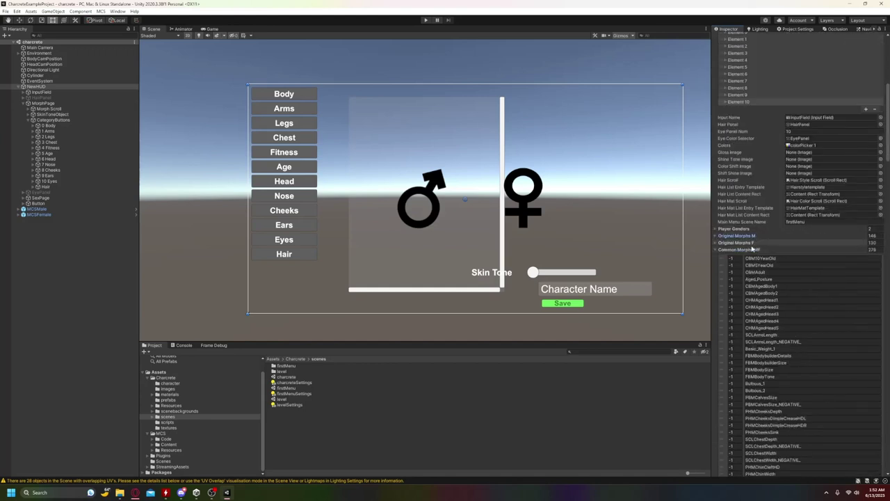
click(719, 237)
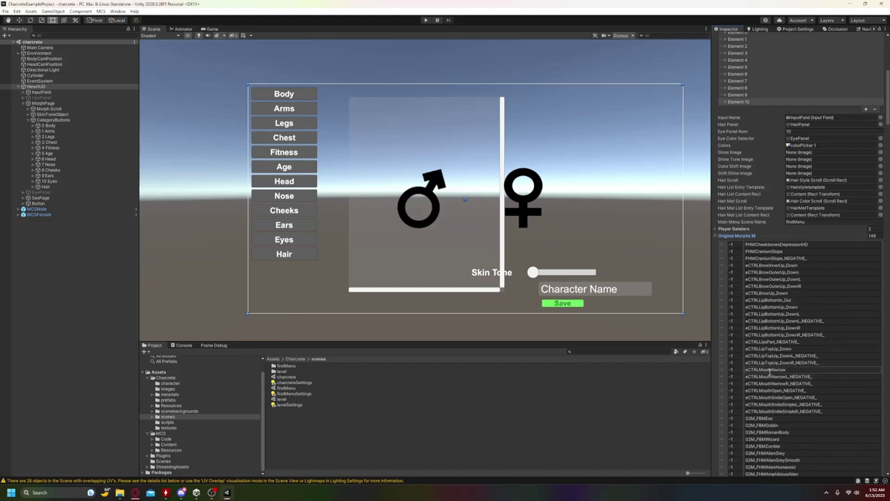
scroll(793, 292, down, 3)
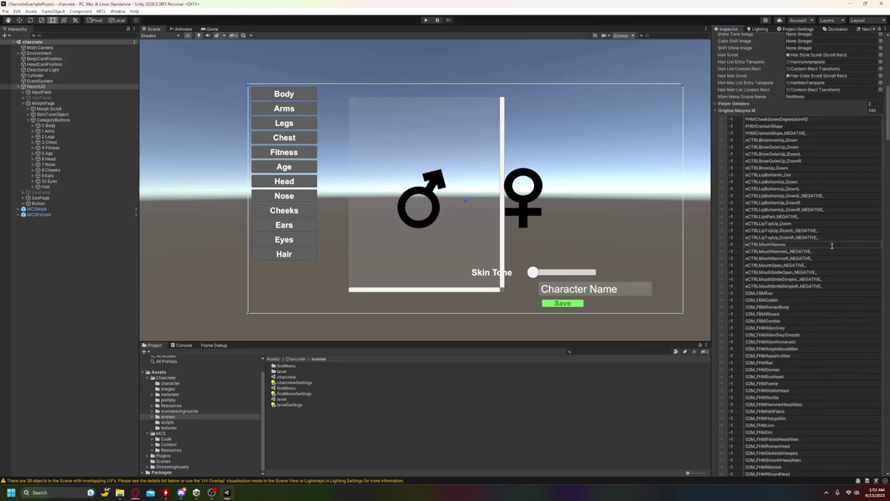
scroll(792, 285, down, 6)
scroll(787, 339, down, 8)
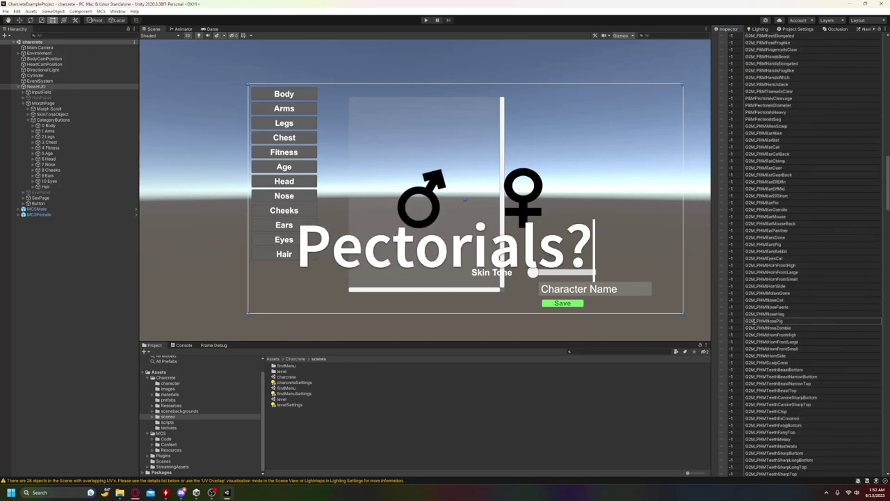
scroll(765, 291, up, 6)
scroll(766, 288, down, 15)
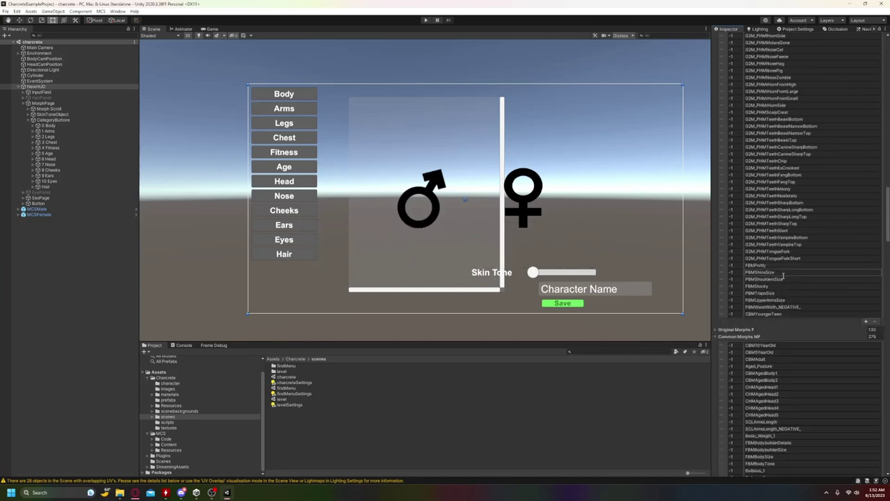
scroll(787, 284, up, 7)
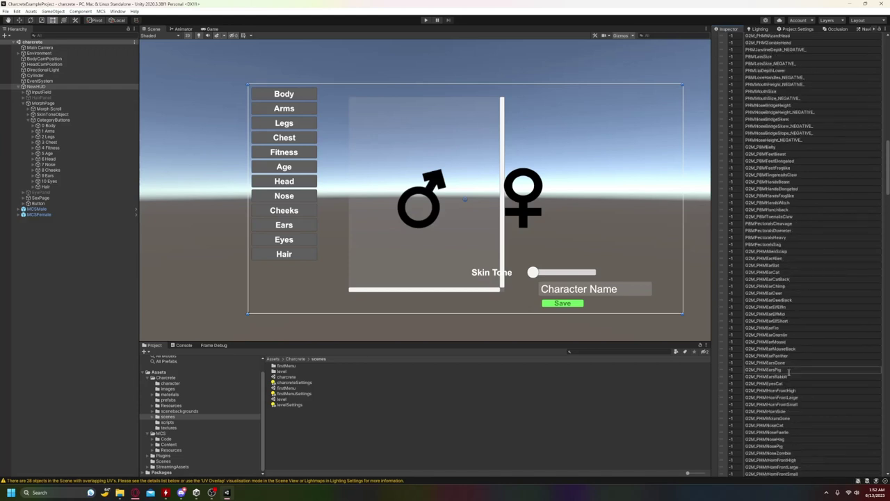
scroll(792, 250, down, 3)
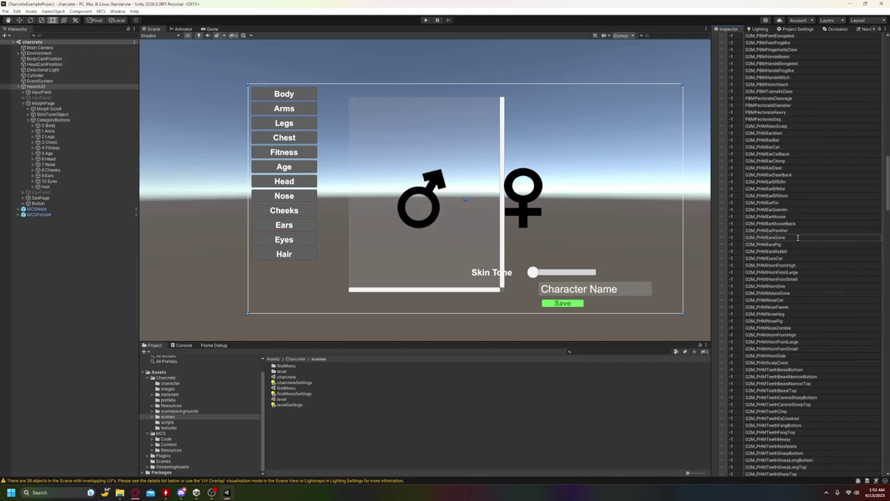
scroll(789, 359, down, 5)
scroll(790, 356, down, 8)
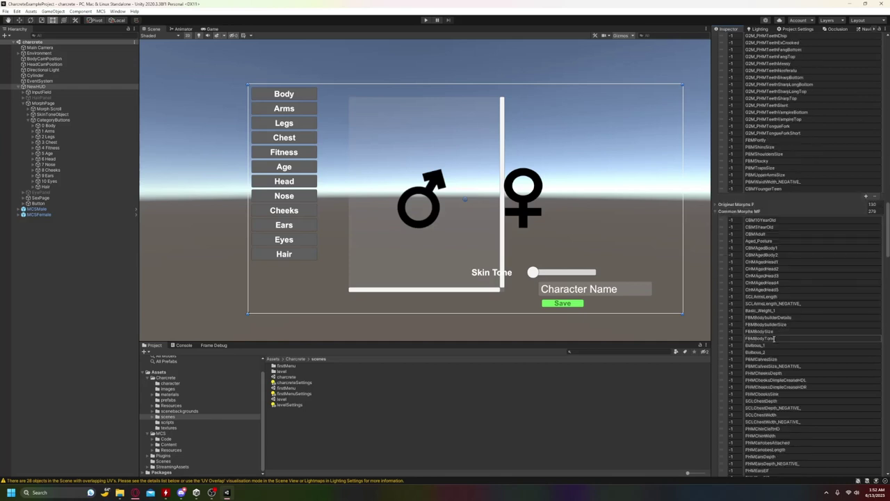
scroll(773, 343, up, 5)
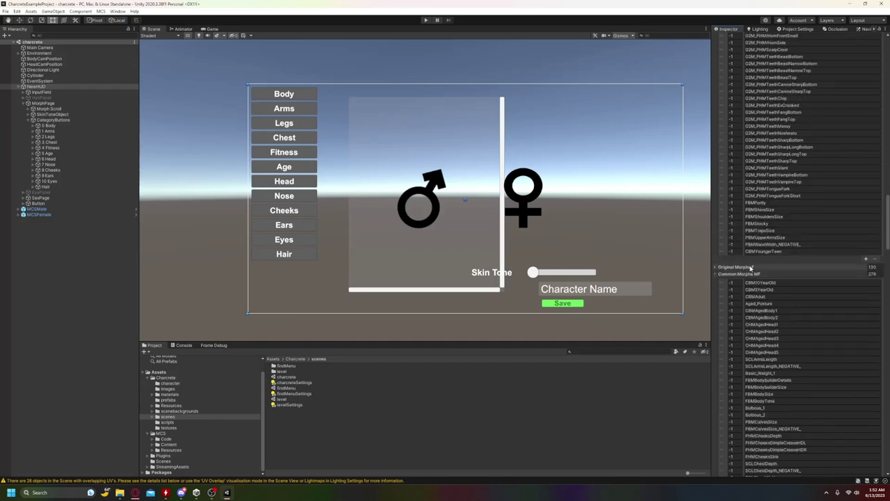
scroll(723, 208, up, 10)
scroll(728, 146, up, 10)
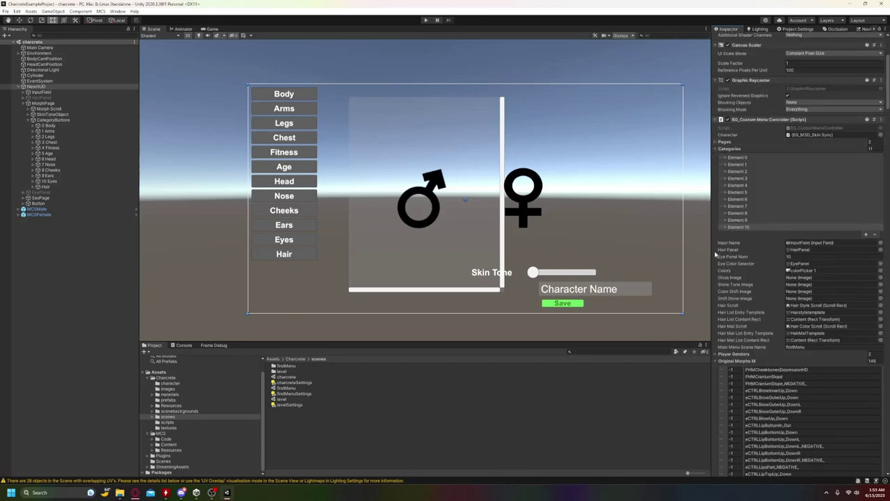
click(716, 361)
scroll(751, 339, down, 8)
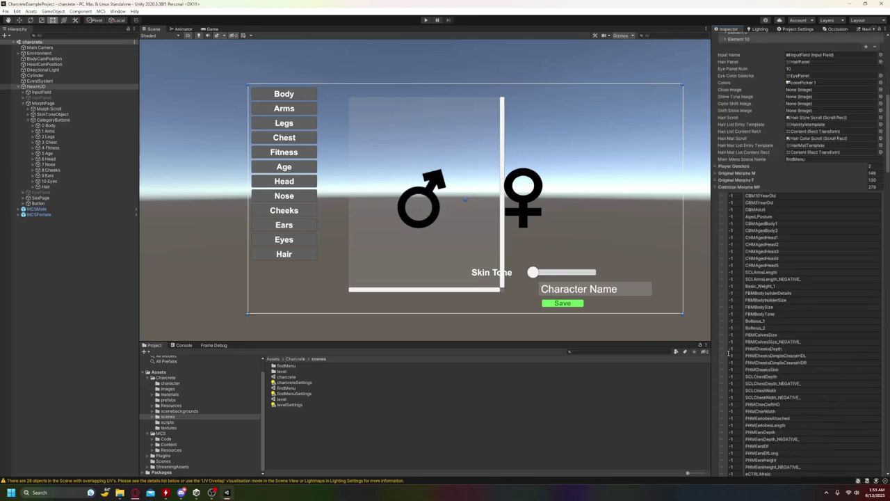
scroll(752, 338, down, 5)
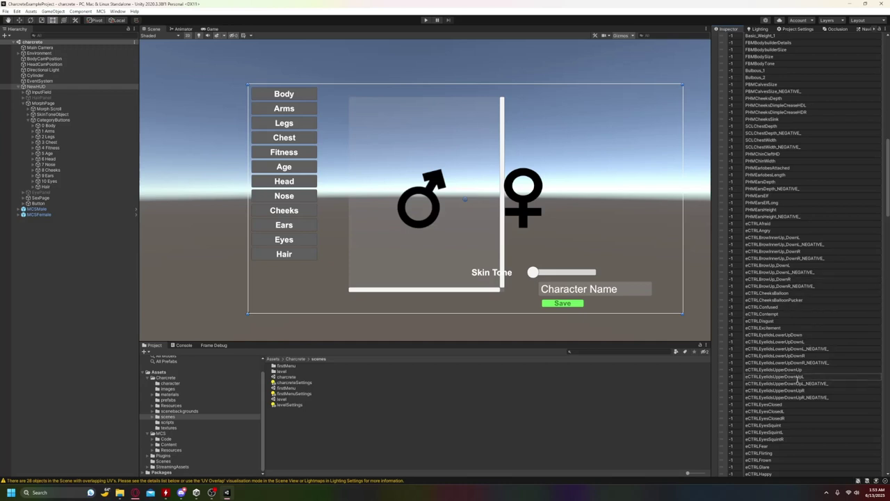
scroll(790, 316, up, 5)
scroll(790, 316, up, 3)
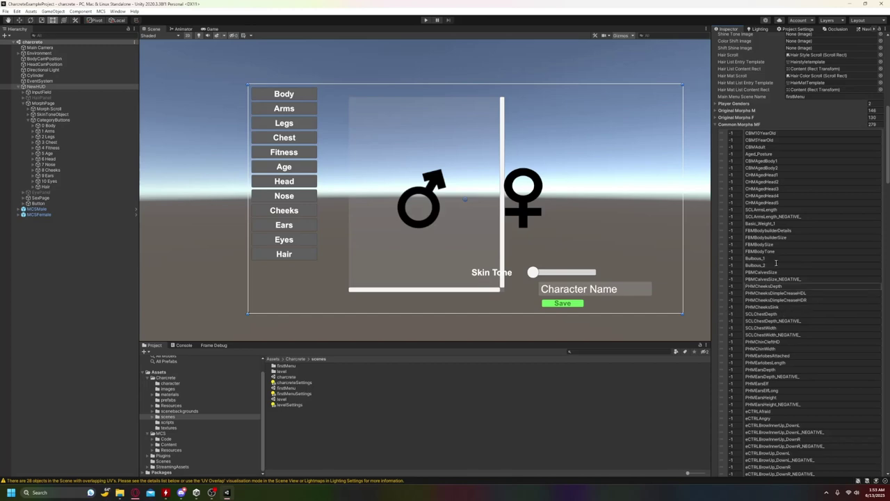
scroll(791, 369, down, 10)
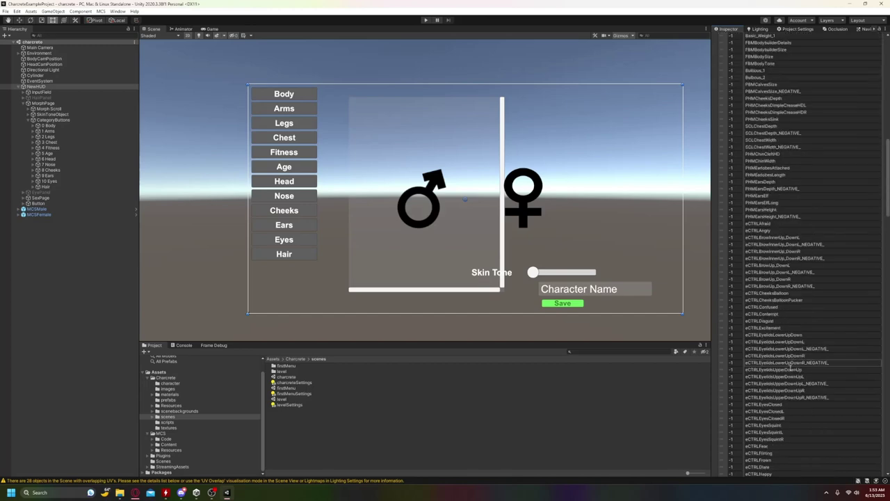
scroll(790, 369, up, 10)
scroll(792, 383, down, 3)
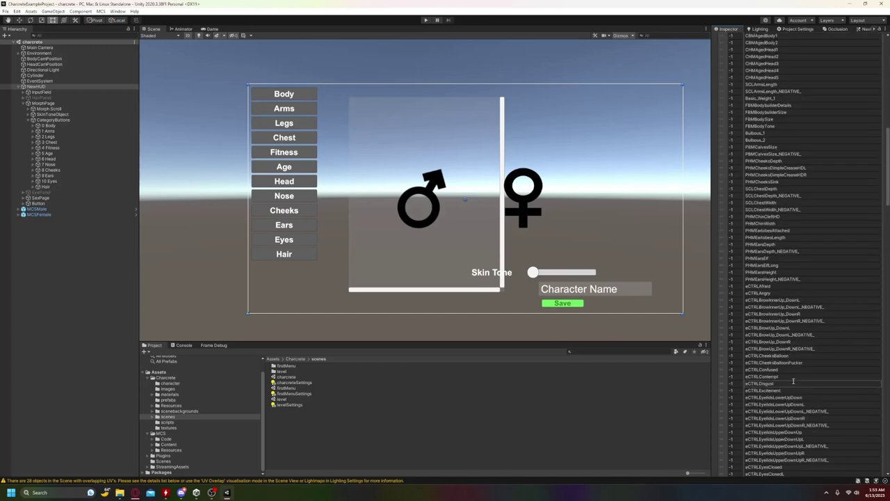
scroll(792, 383, up, 3)
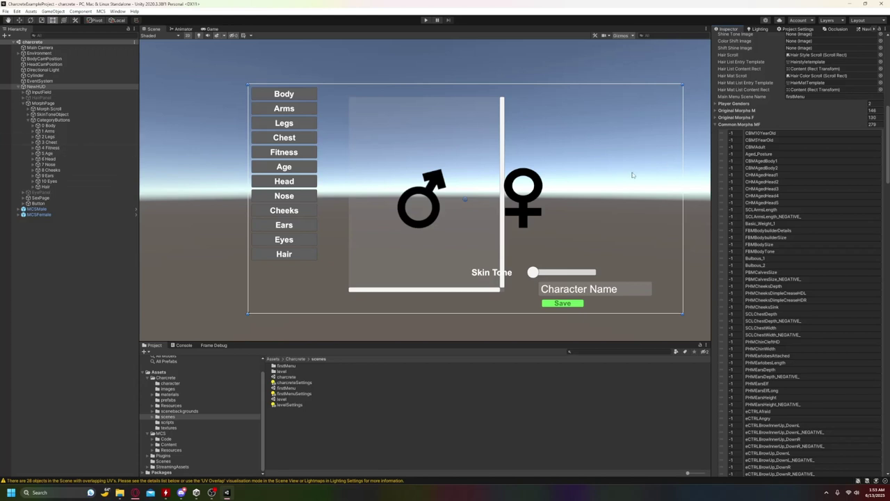
Set the category number to 5 for the ten age morphs, CBM10YearOld through CHMAgedHead4
click(731, 133)
text(5)
click(734, 140)
text(5)
click(733, 147)
text(5)
click(735, 154)
text(5)
click(734, 160)
text(5)
click(735, 168)
text(5)
click(734, 174)
text(5)
click(734, 181)
text(5)
click(735, 188)
text(5)
click(734, 196)
text(5)
Show Element 5's morphs and run Add list morphs to categories
scroll(742, 246, up, 5)
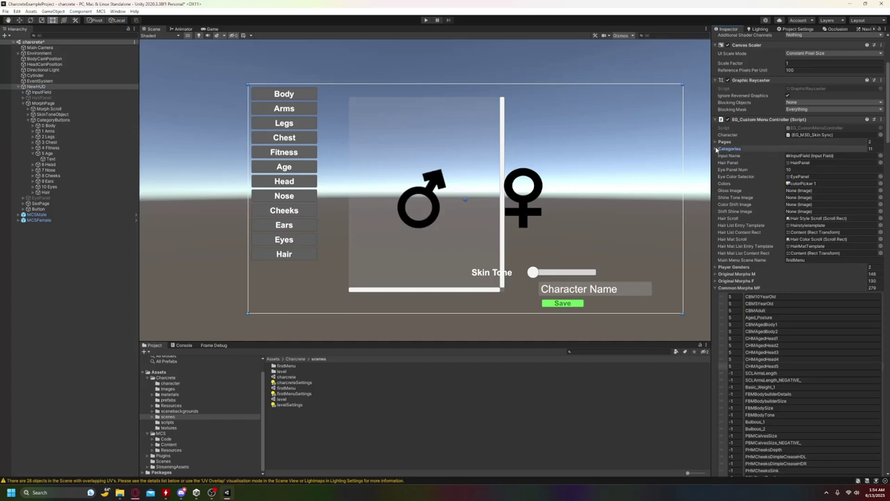
click(717, 148)
click(744, 192)
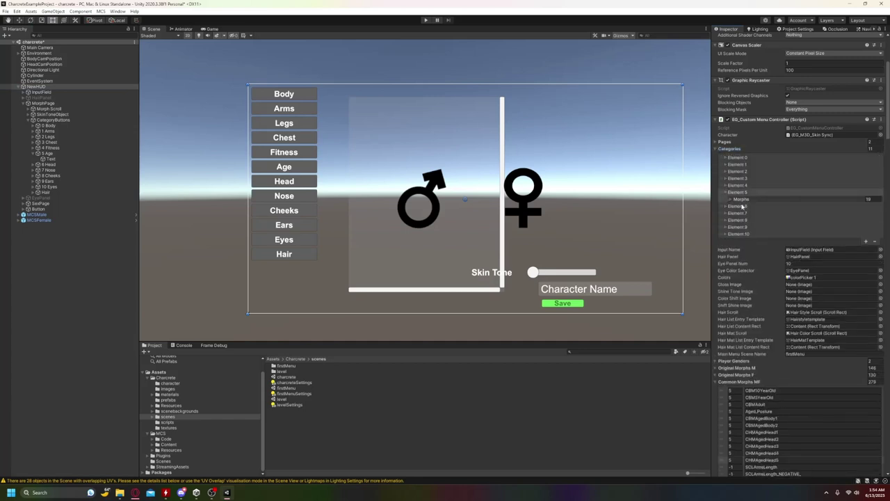
click(745, 200)
click(730, 200)
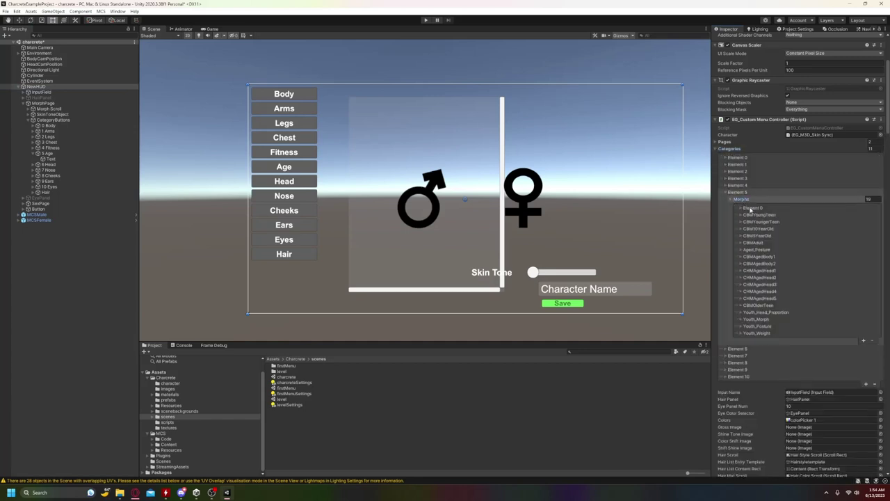
right_click(780, 120)
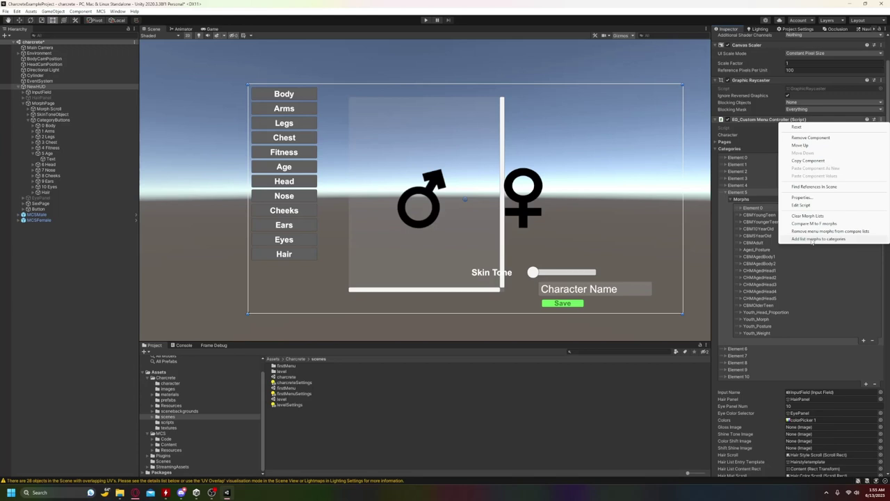
click(812, 239)
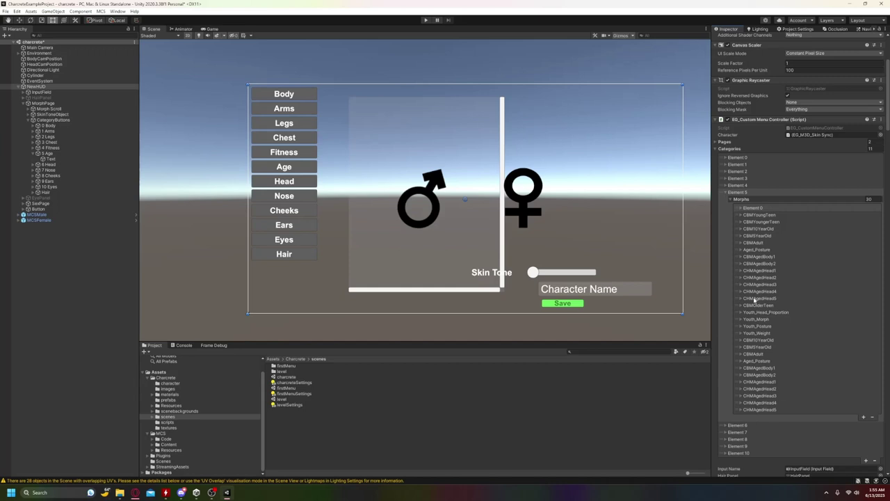
Delete the empty first entry from Element 5's morph list and collapse Element 5
click(755, 208)
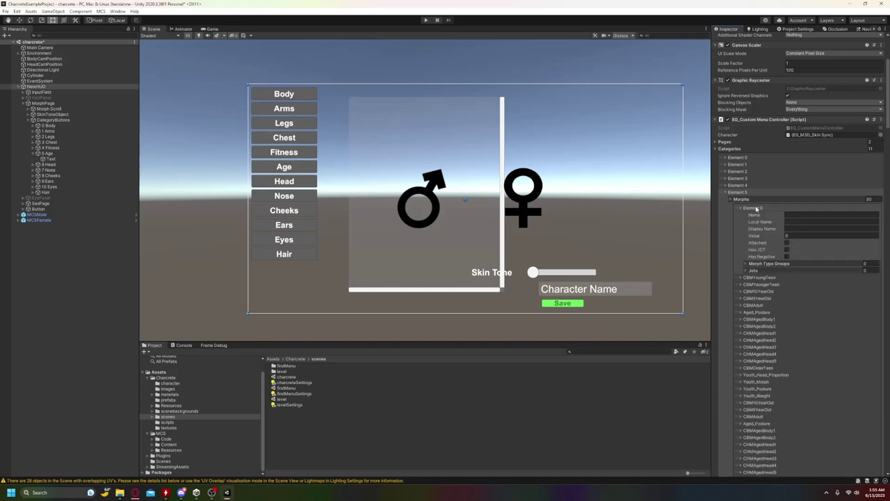
key(Delete)
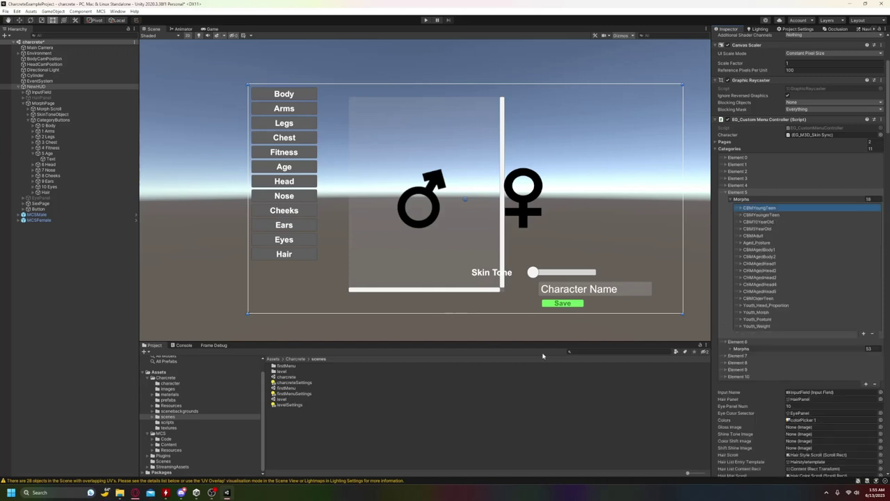
click(771, 340)
click(726, 193)
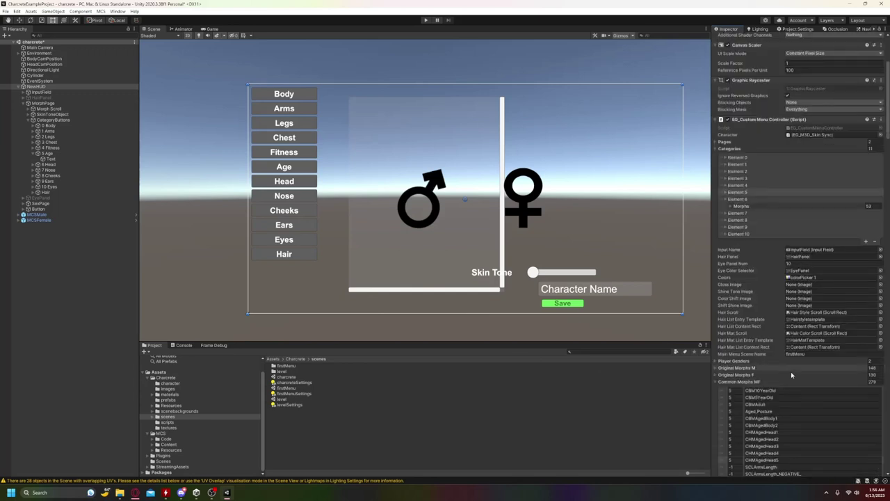
Scroll through the morph lists, checking Element 6 (Head)'s 53 morphs and the untagged -1 entries
scroll(810, 373, down, 3)
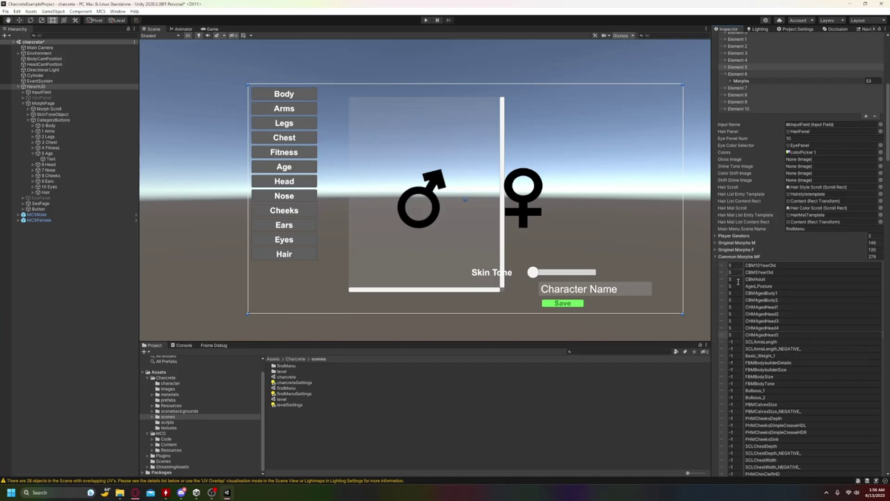
scroll(751, 336, down, 3)
scroll(750, 336, down, 20)
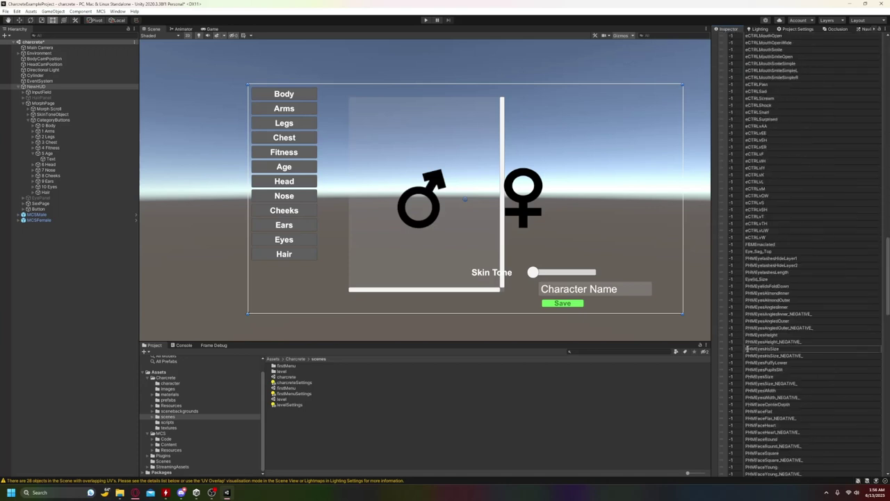
scroll(743, 356, down, 15)
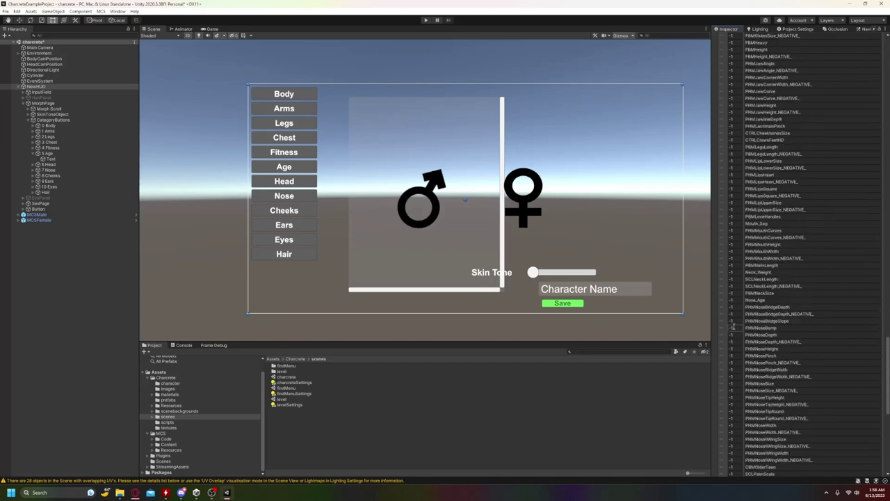
scroll(736, 334, down, 8)
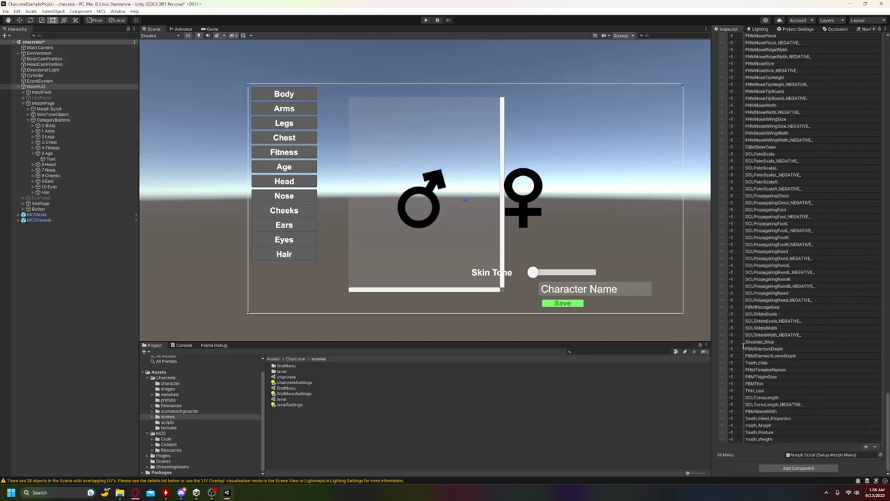
scroll(785, 411, up, 20)
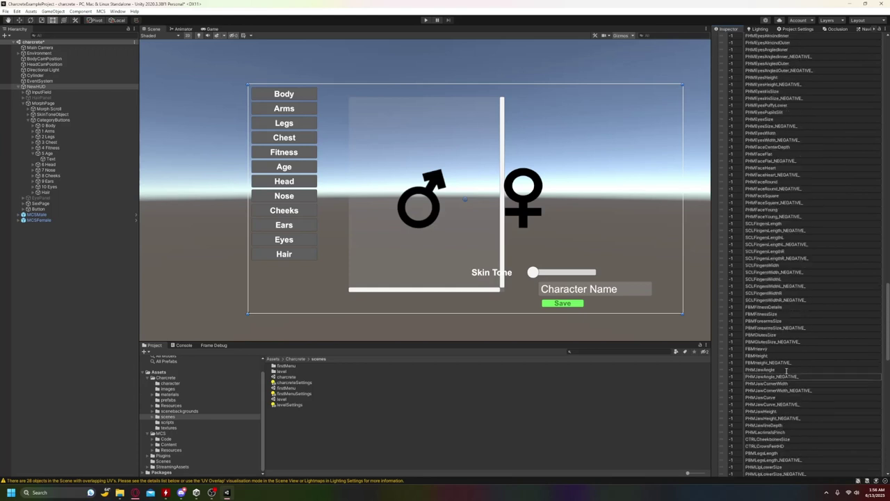
scroll(786, 369, up, 15)
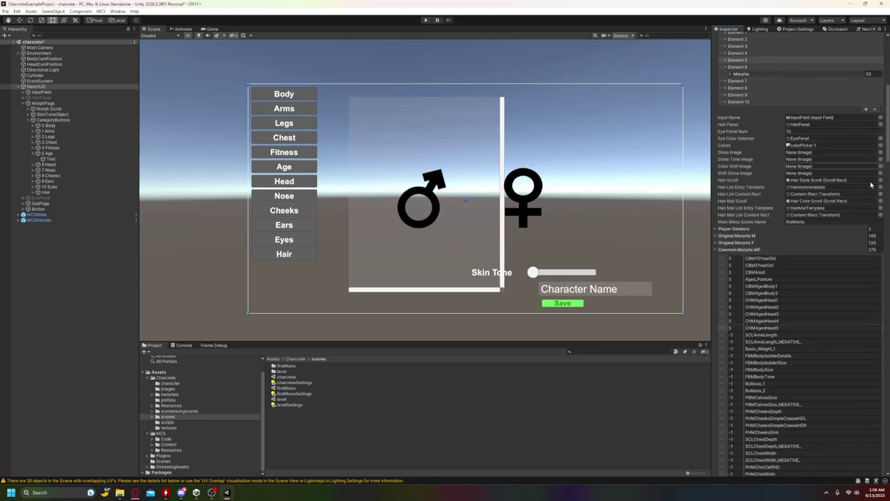
Rebuild the controller's morph lists using the cleanup entry in its context menu
scroll(865, 206, up, 5)
right_click(845, 254)
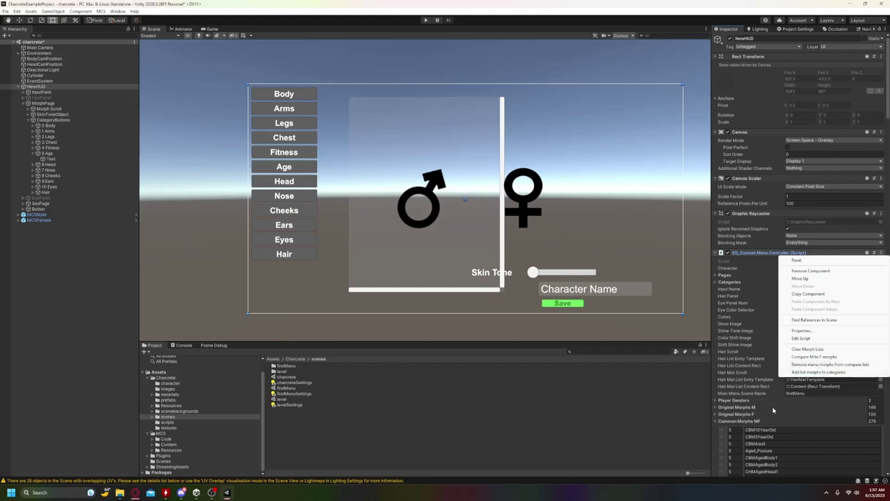
click(819, 368)
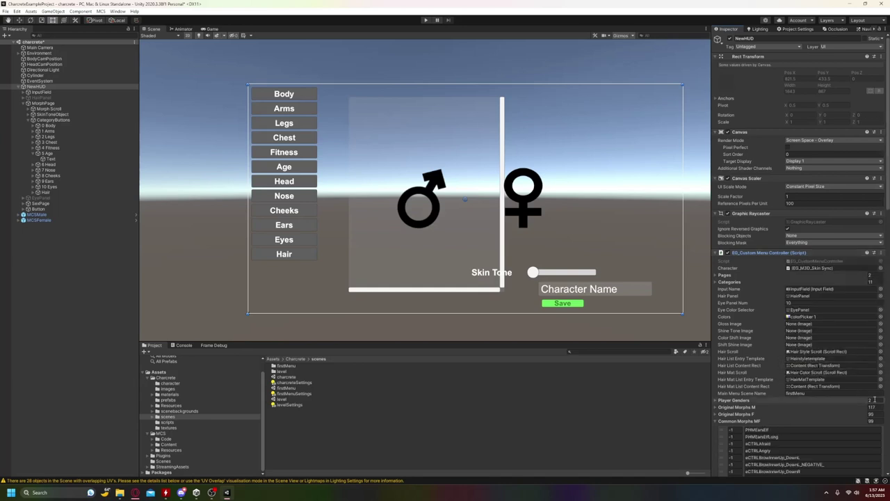
Check the rebuilt Common Morphs MF list of 99 entries, then collapse it
click(717, 421)
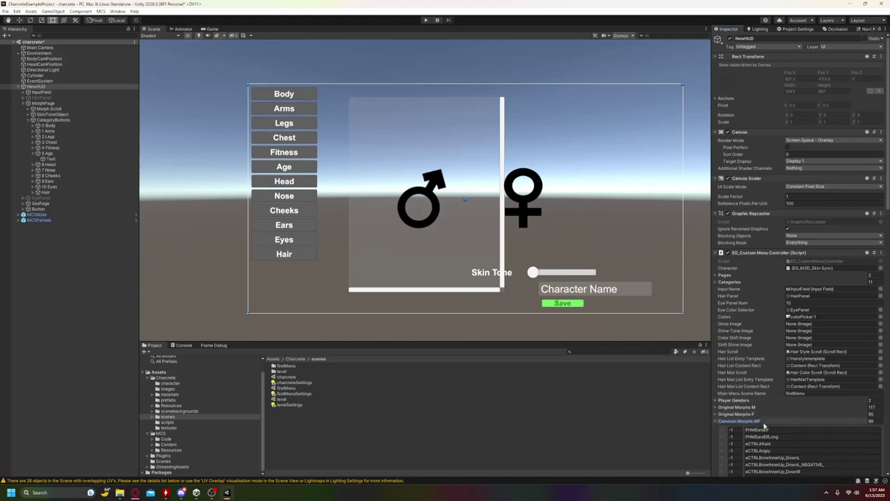
scroll(767, 433, down, 5)
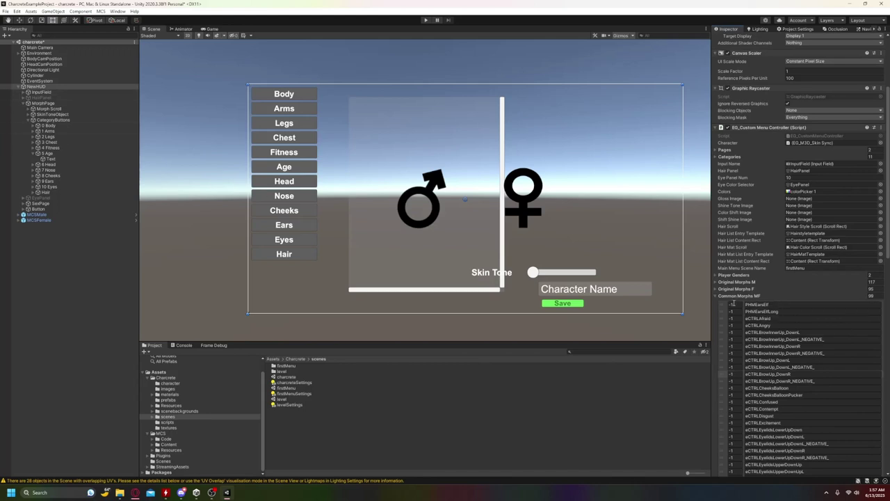
click(717, 296)
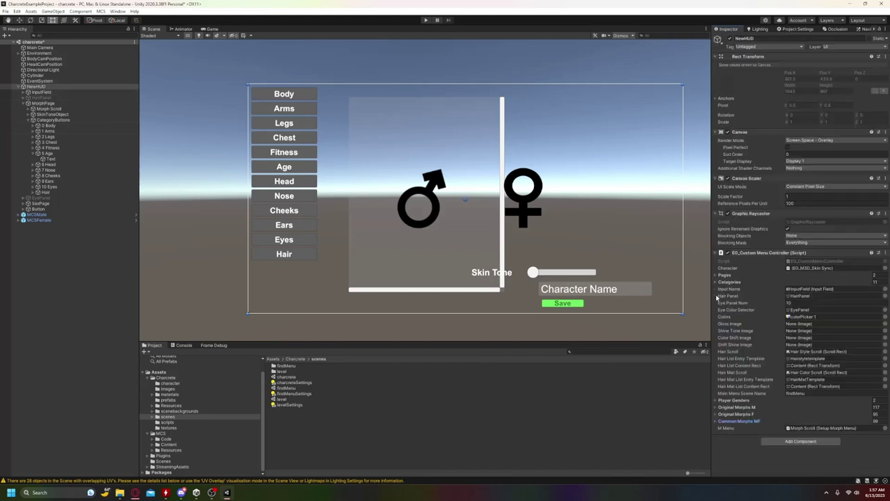
click(715, 421)
scroll(784, 456, down, 3)
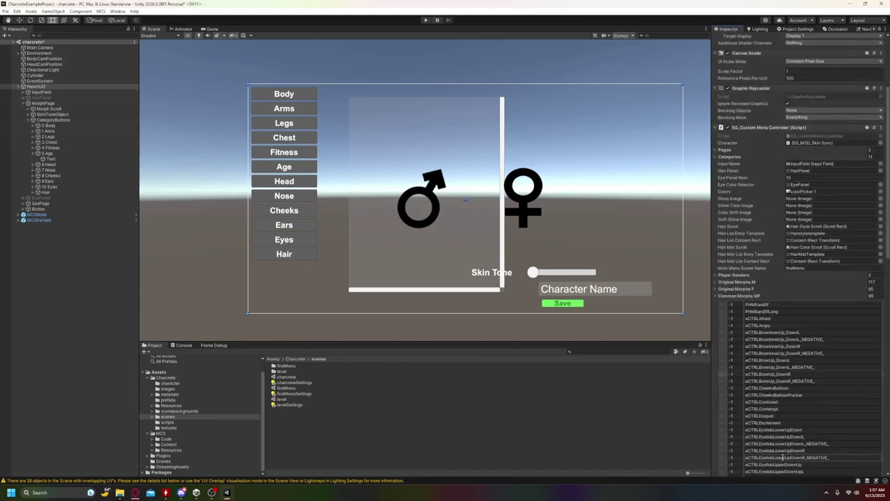
scroll(786, 452, down, 12)
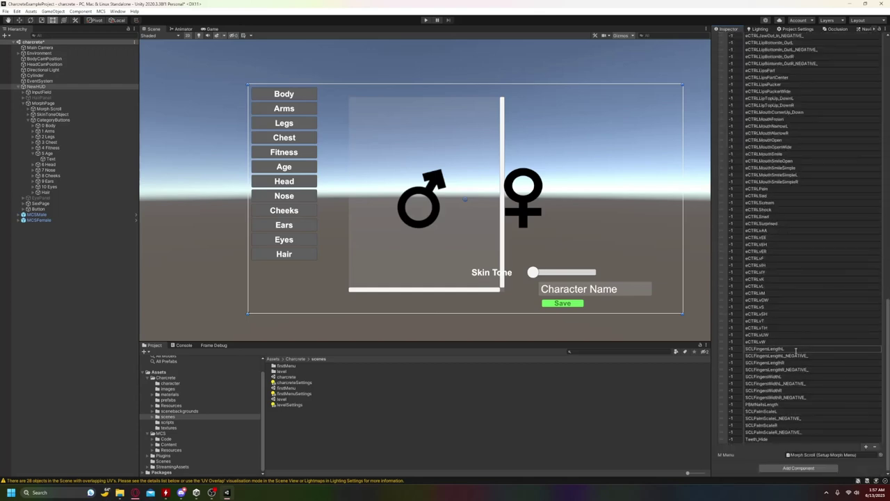
scroll(795, 350, up, 15)
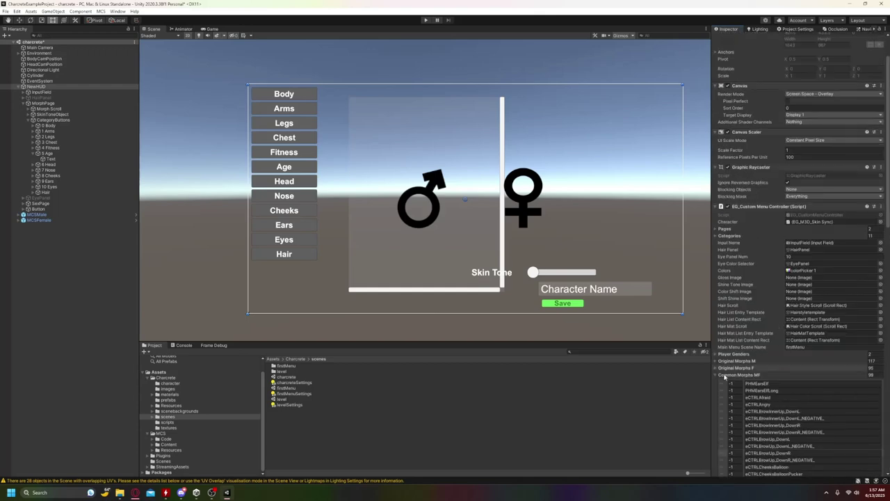
click(715, 375)
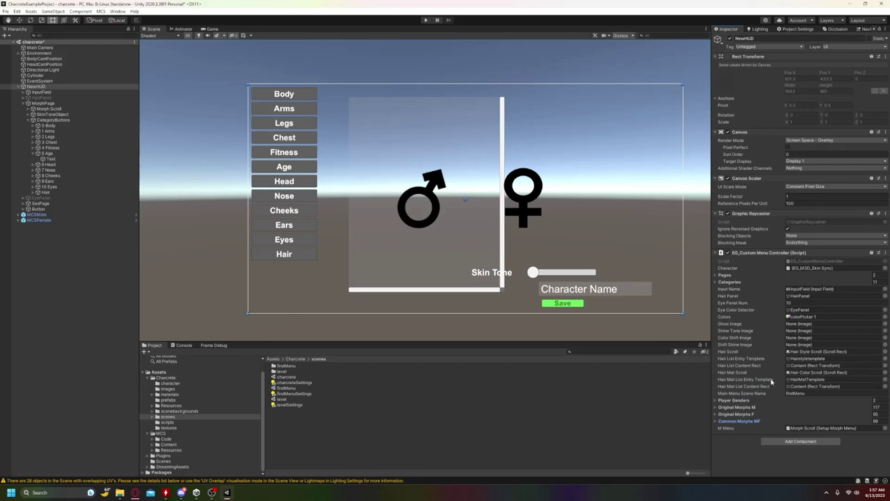
Check the 117-entry Original Morphs M list, then collapse it
click(719, 411)
scroll(785, 425, down, 10)
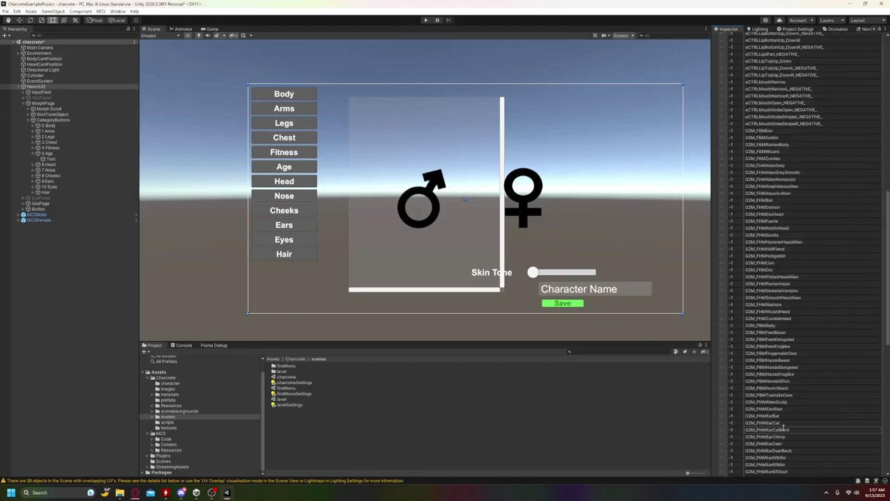
scroll(783, 426, down, 10)
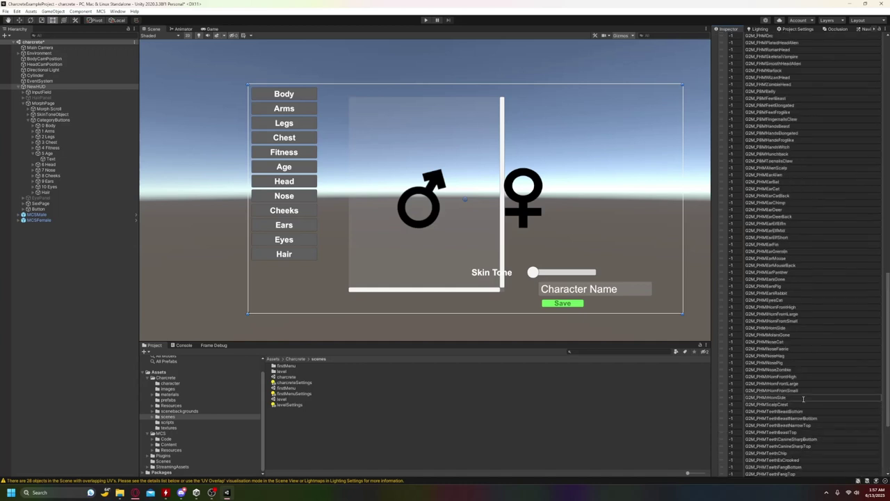
scroll(793, 362, up, 20)
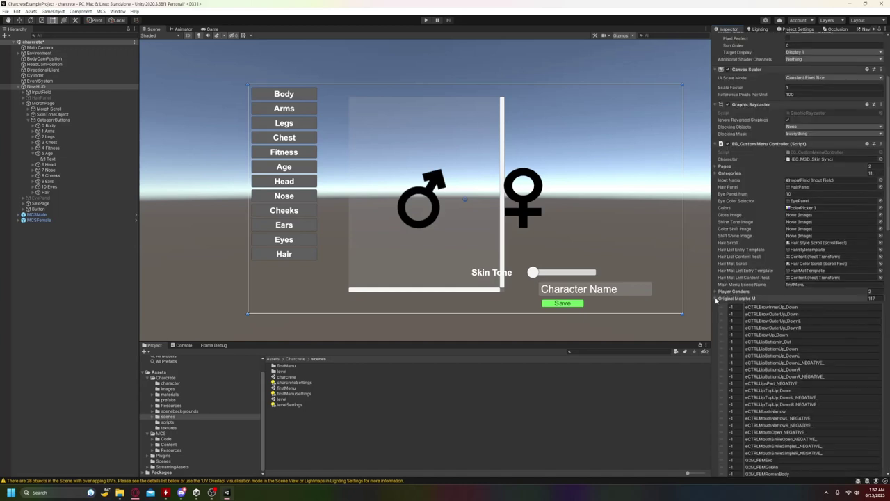
click(717, 298)
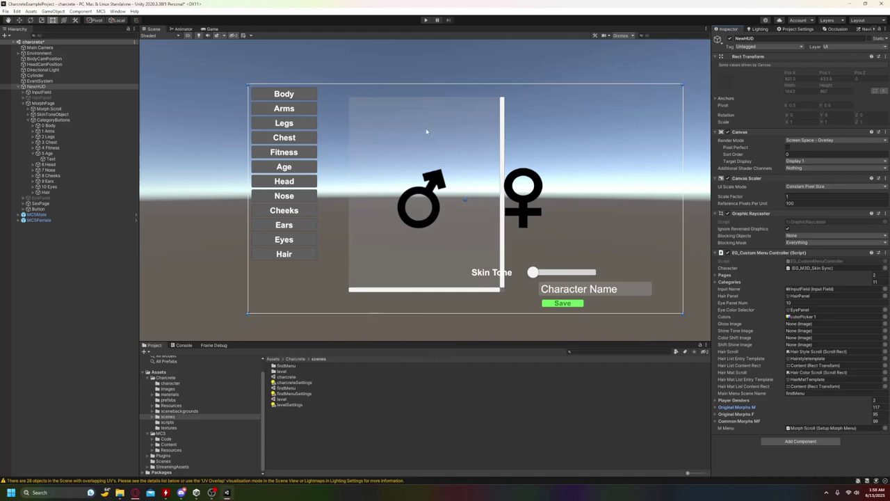
Enter Play mode, pick the male character, and view the Body sliders
click(427, 20)
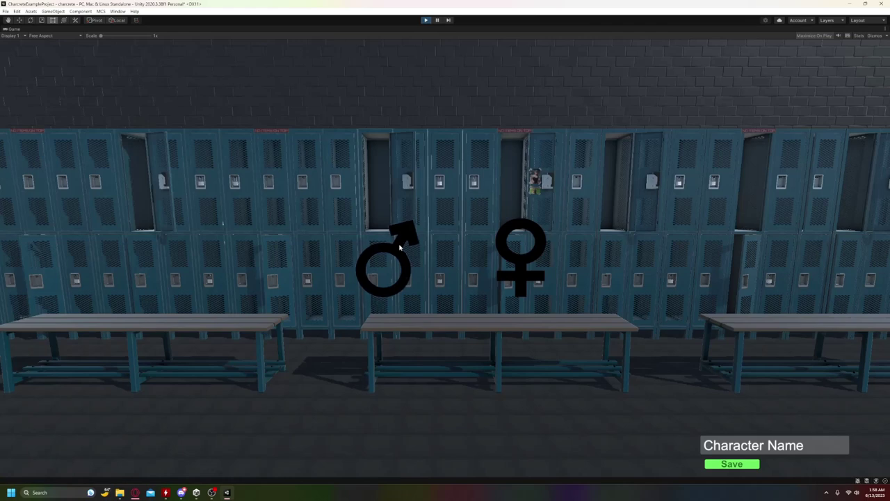
click(402, 258)
click(67, 54)
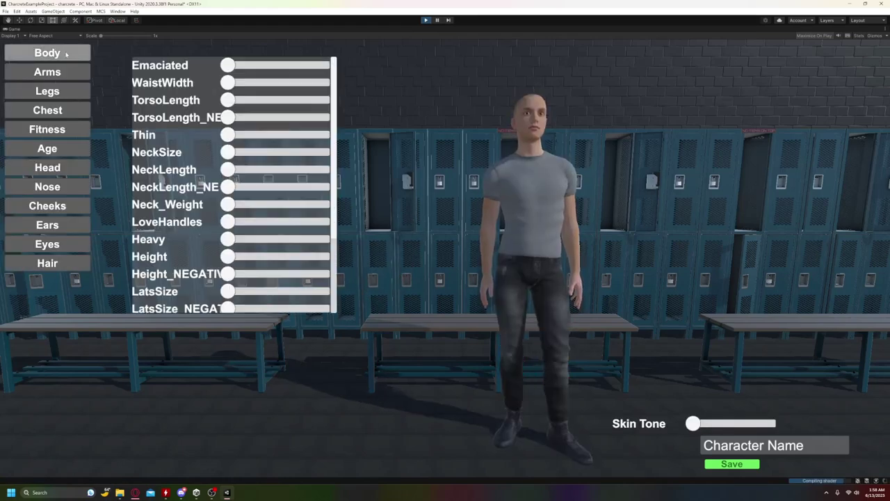
drag(333, 103, 325, 251)
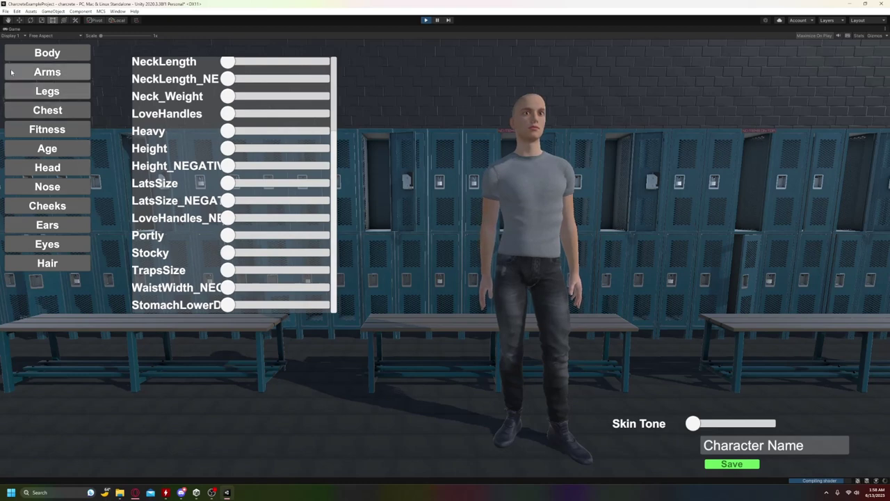
Browse the Arms, Legs, Chest, Fitness, Age and Eyes sliders, ending on Hair choices
click(35, 71)
click(40, 93)
click(46, 110)
click(52, 133)
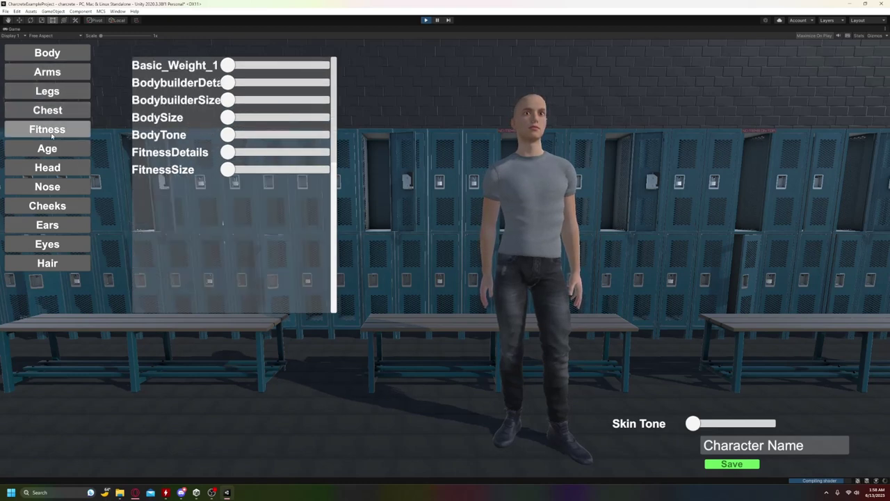
click(50, 147)
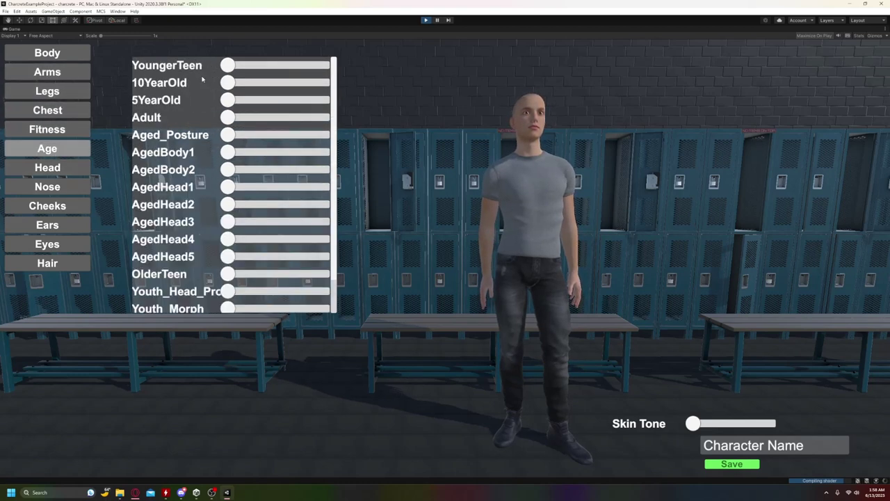
click(62, 244)
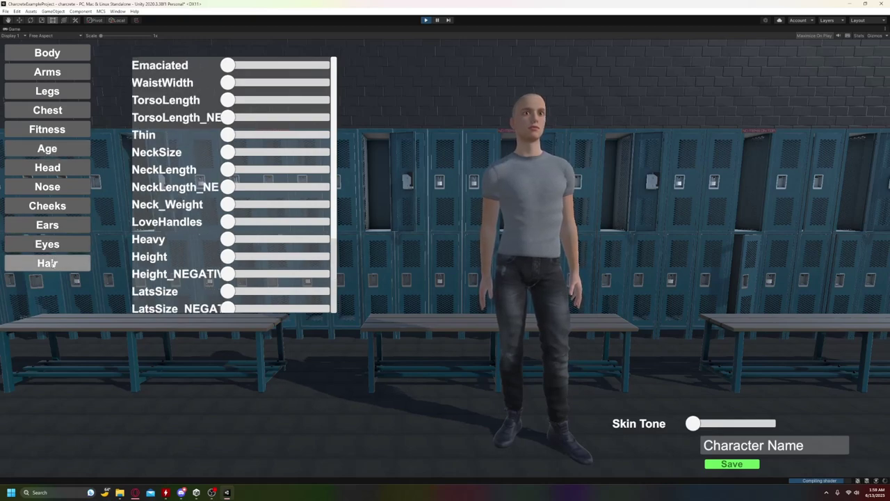
click(61, 265)
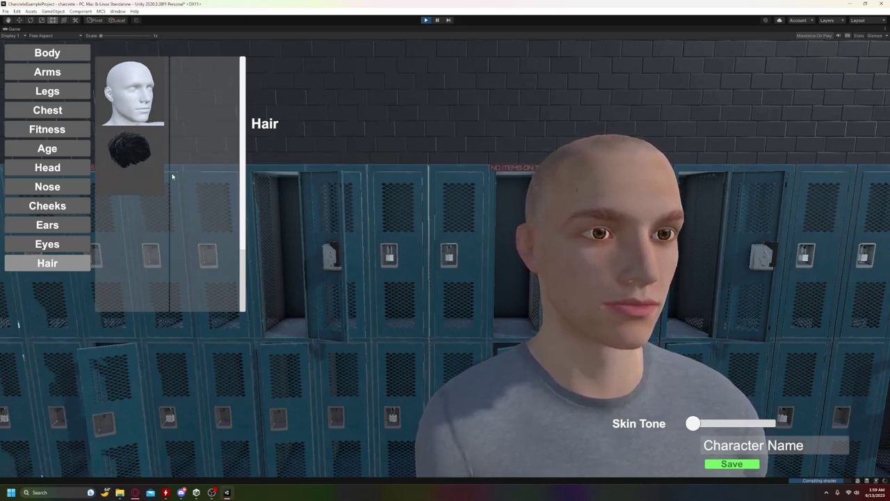
Give the male character dark hair and try blonde, dark brown, reddish-brown and grey colours
click(135, 156)
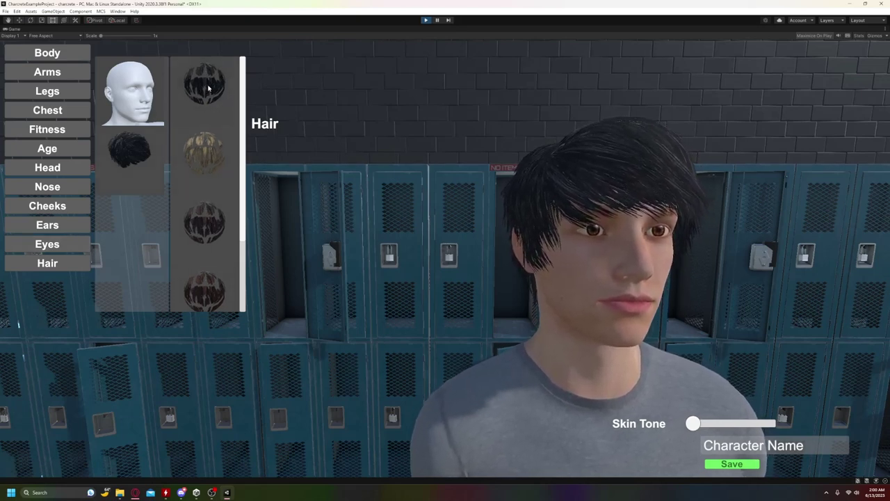
click(203, 152)
click(203, 233)
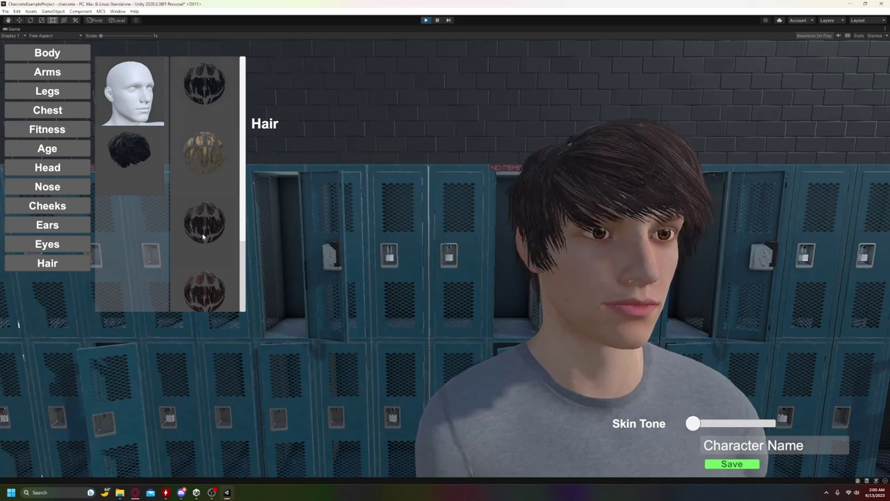
click(219, 291)
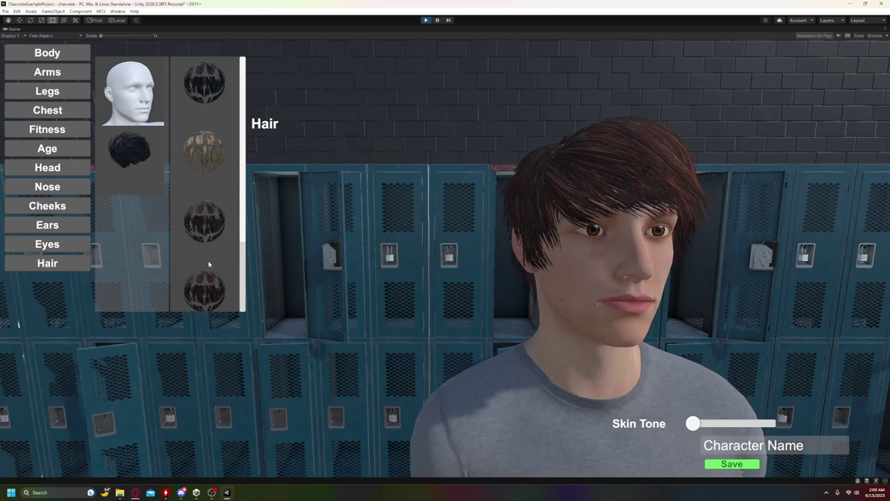
scroll(215, 256, down, 3)
click(211, 264)
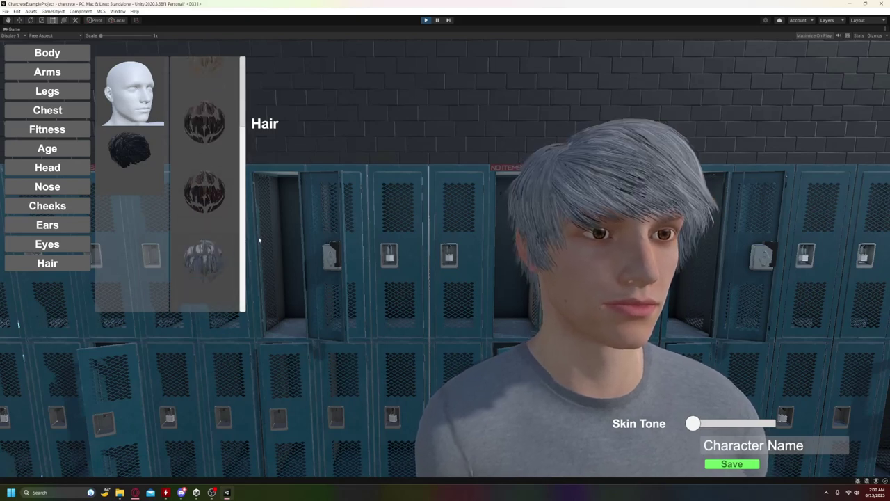
scroll(222, 164, up, 2)
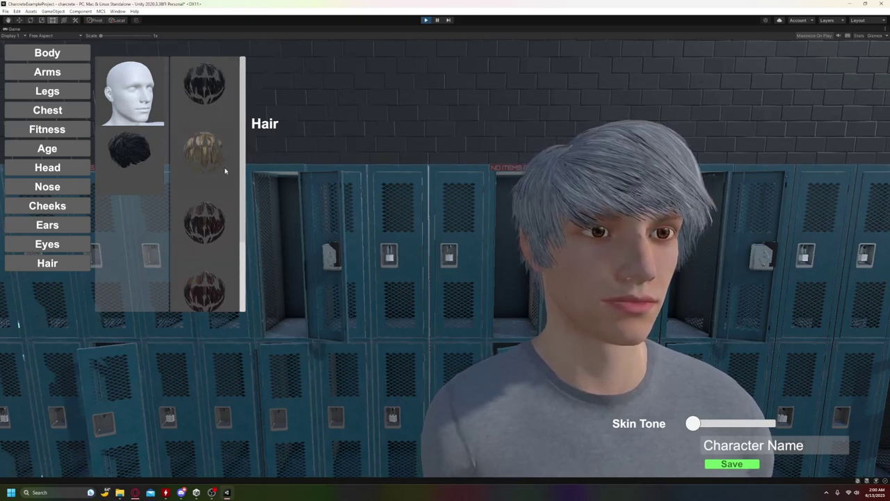
scroll(223, 164, down, 2)
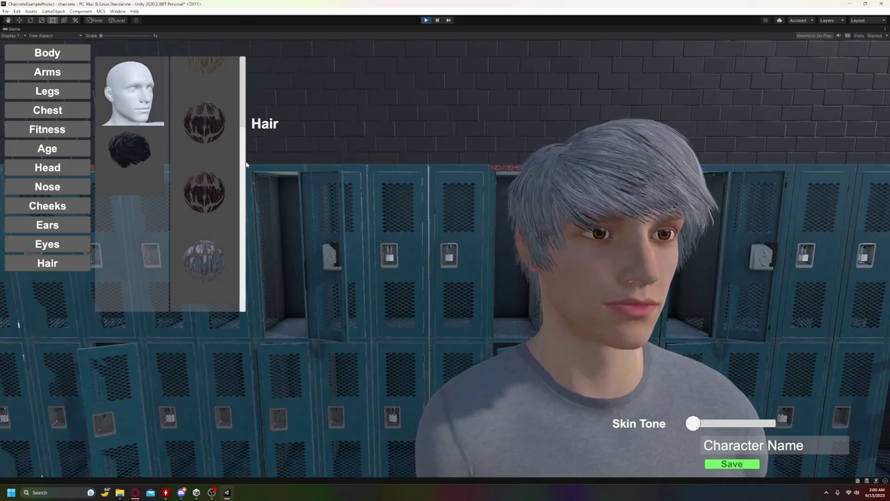
scroll(243, 164, up, 2)
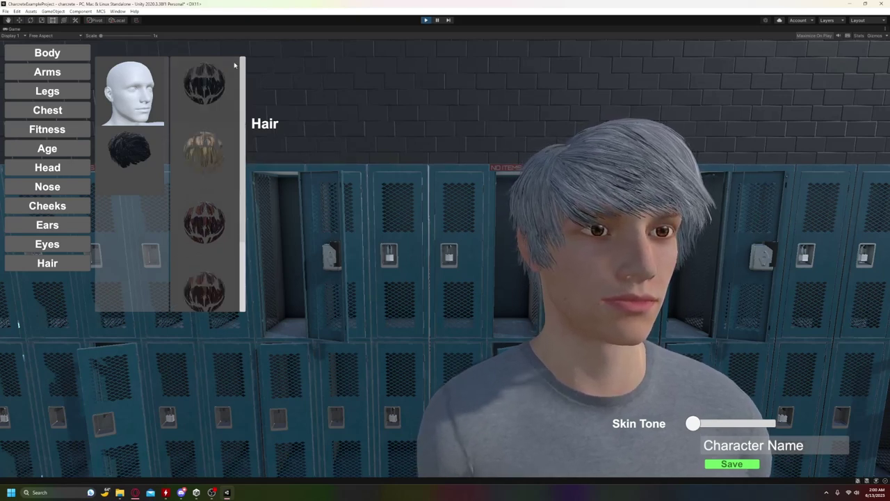
Toggle between bald and black hair, settle on blonde, then exit Play mode
click(136, 89)
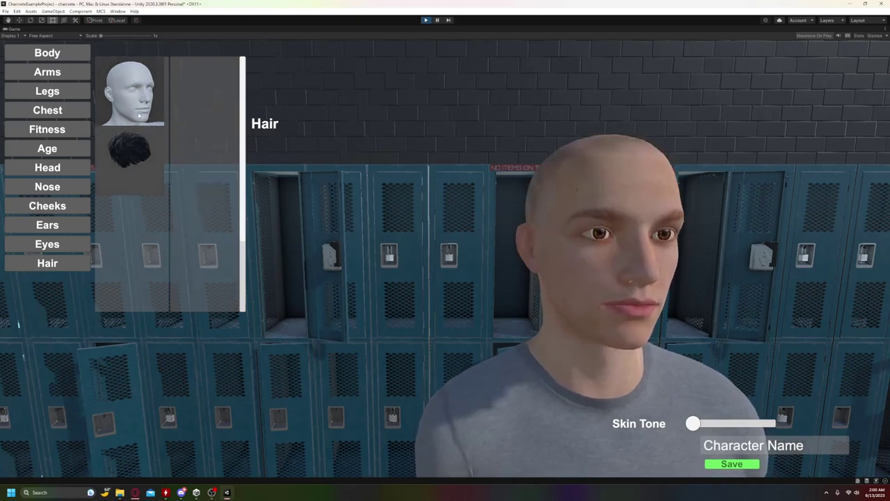
click(132, 149)
click(132, 92)
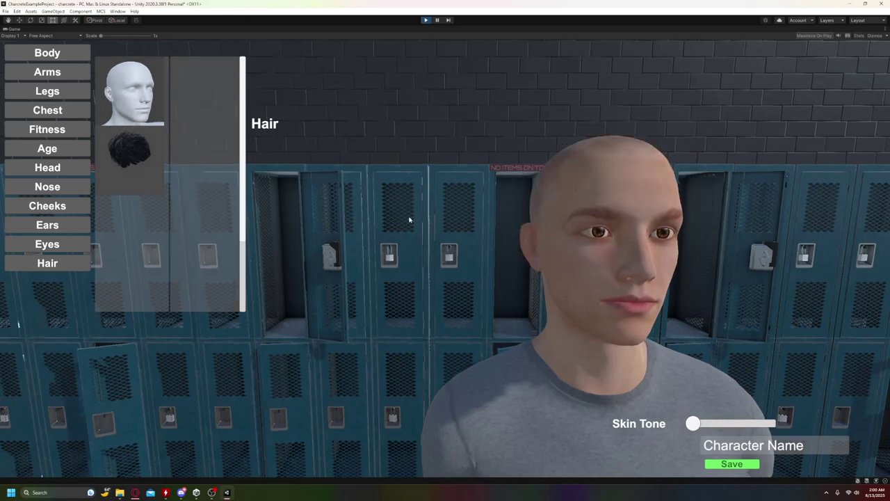
click(118, 157)
click(193, 164)
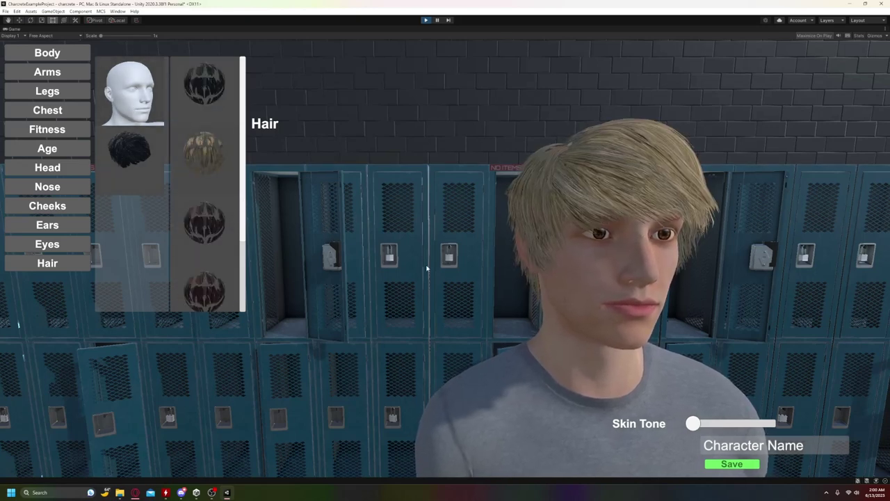
click(47, 56)
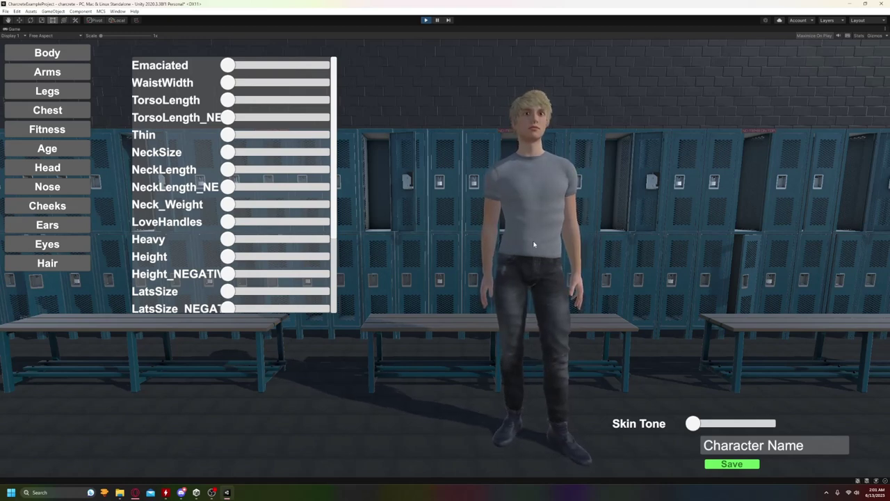
key(ctrl+p)
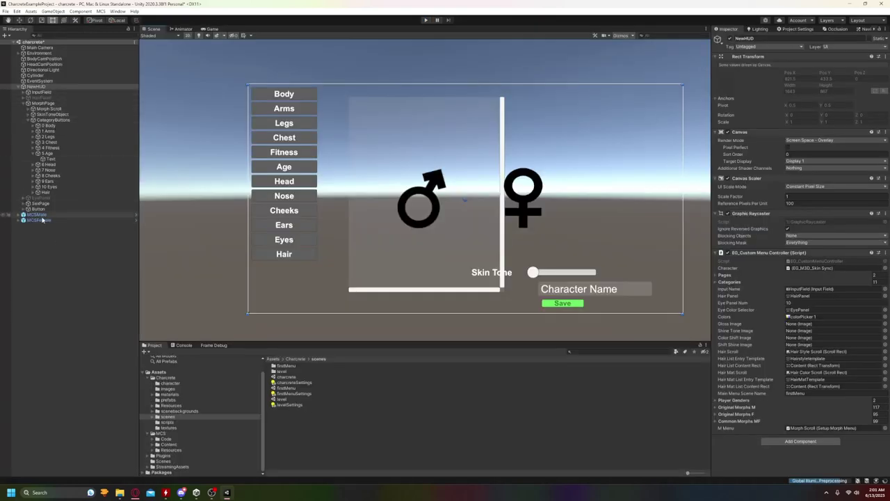
Compare MCSFemale's empty Skin Sync Hairs list with MCSMale's hair entries
click(41, 220)
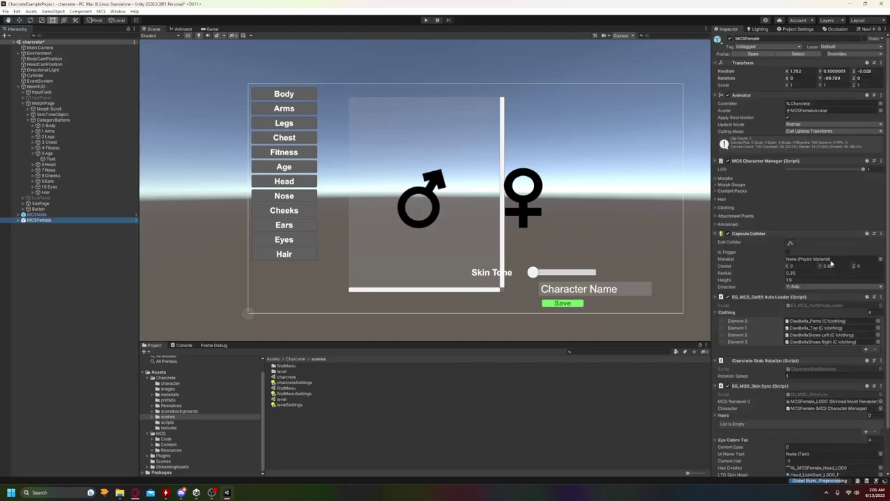
scroll(830, 262, down, 2)
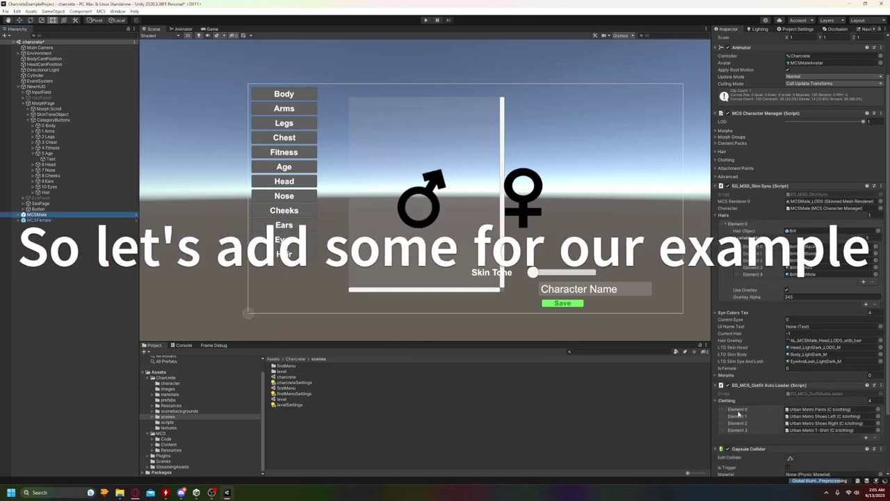
scroll(744, 359, up, 3)
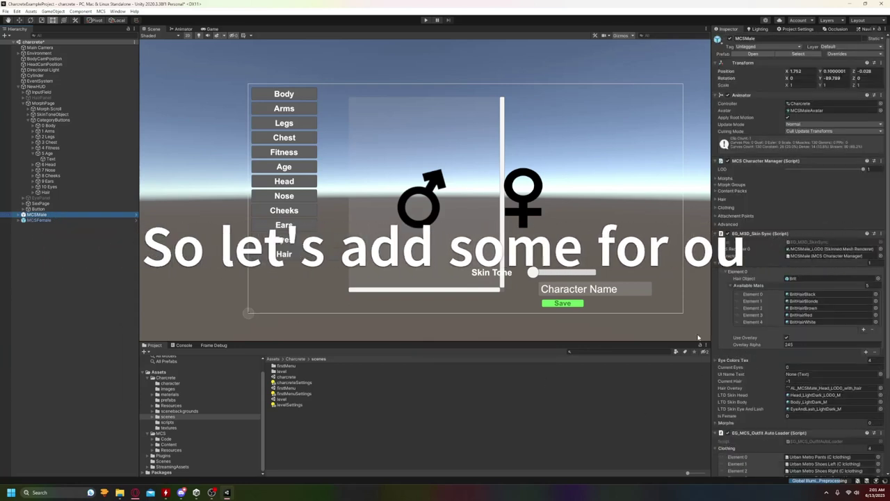
click(725, 272)
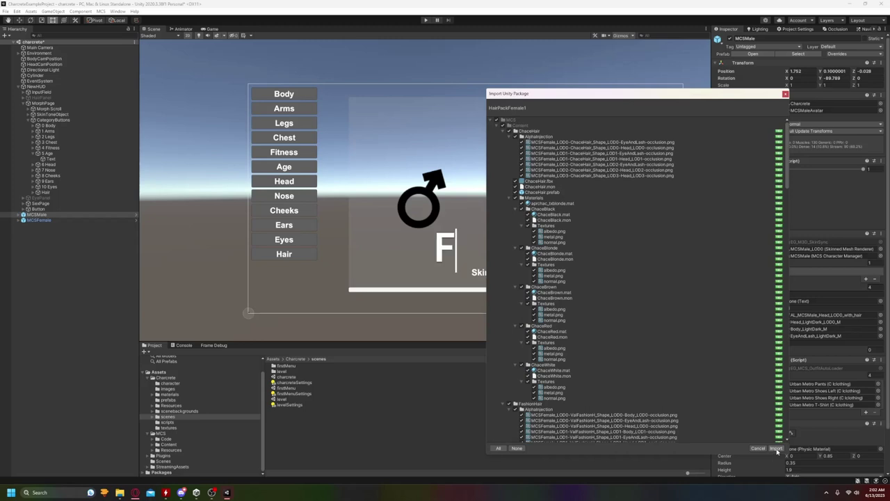
Import HairPackFemale1 and then the HairPackFemale1_2019patch package
click(777, 449)
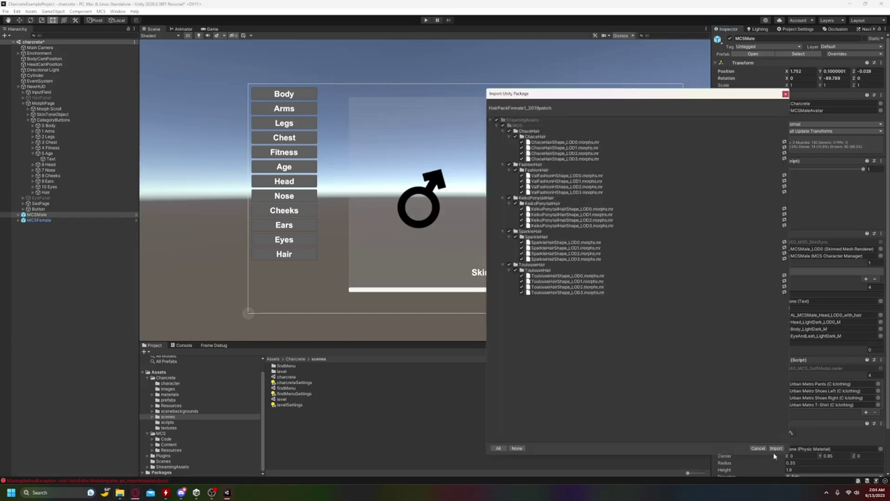
click(776, 449)
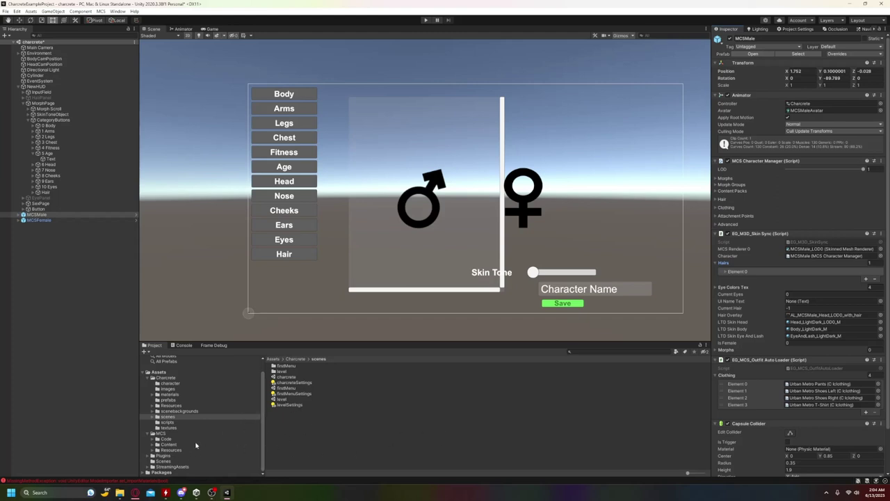
Select the ToulouseHair, SparkleHair, KeikoPonytailHair, FashionHair and ChaceHair folders in the Project panel
click(39, 220)
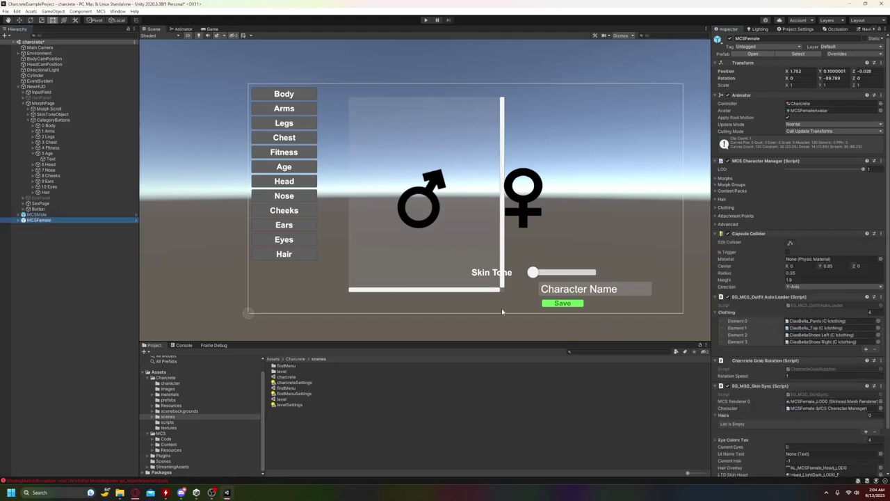
scroll(801, 328, down, 3)
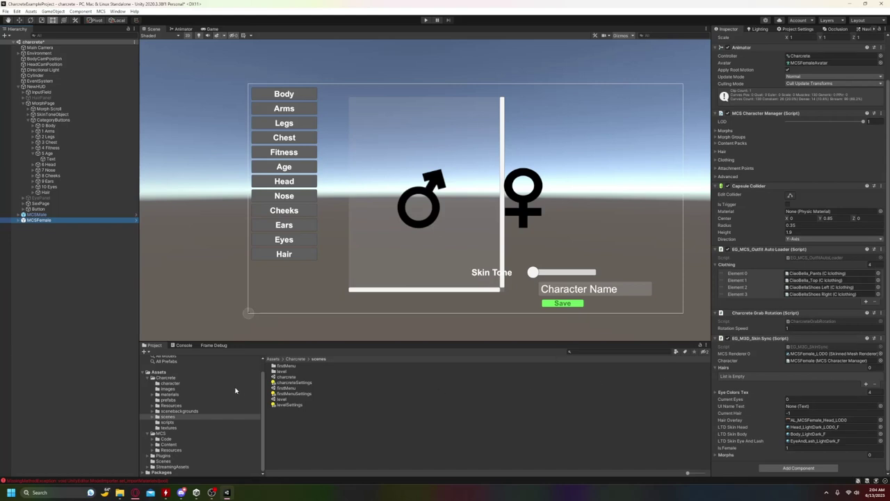
click(152, 444)
click(166, 445)
scroll(167, 445, down, 3)
click(179, 439)
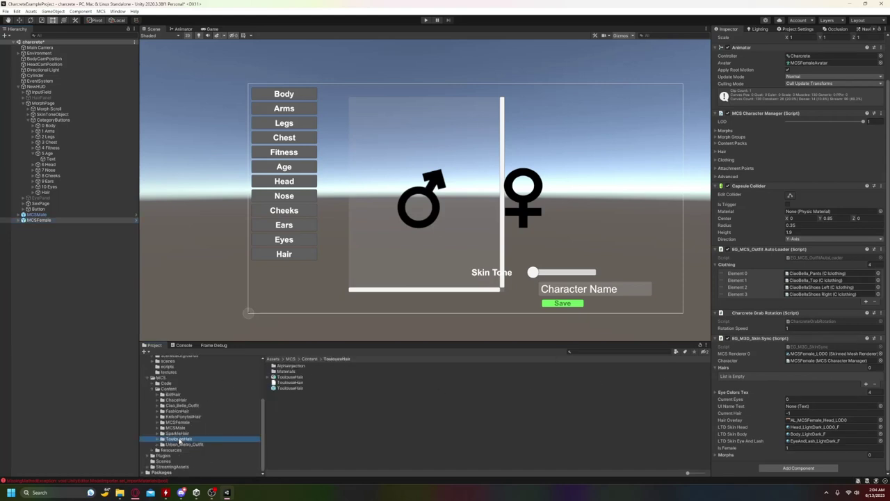
ctrl+click(177, 432)
ctrl+click(178, 416)
ctrl+click(184, 411)
ctrl+click(178, 400)
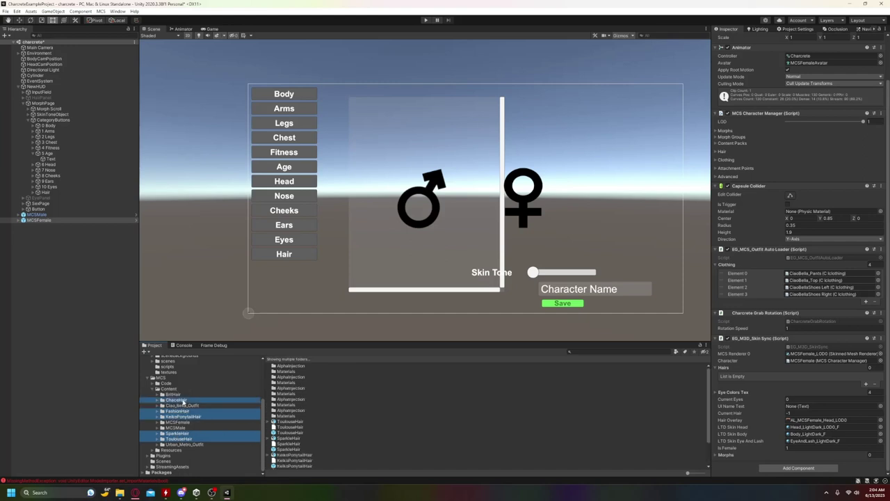
Filter those folders to prefabs and remove the LOD Group component from all five
click(676, 351)
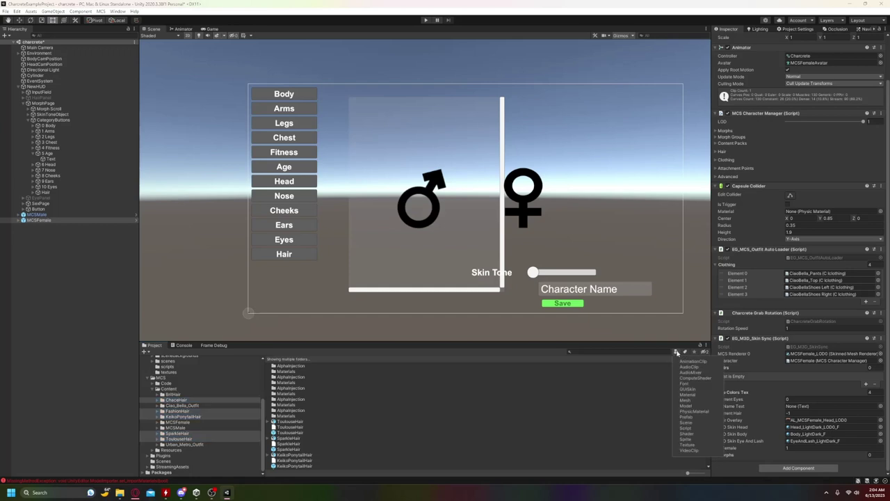
click(686, 417)
click(291, 366)
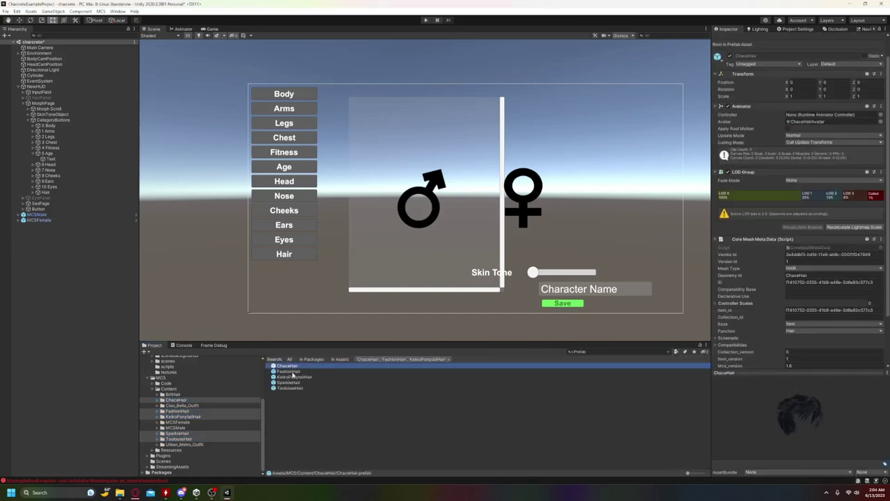
shift+click(299, 387)
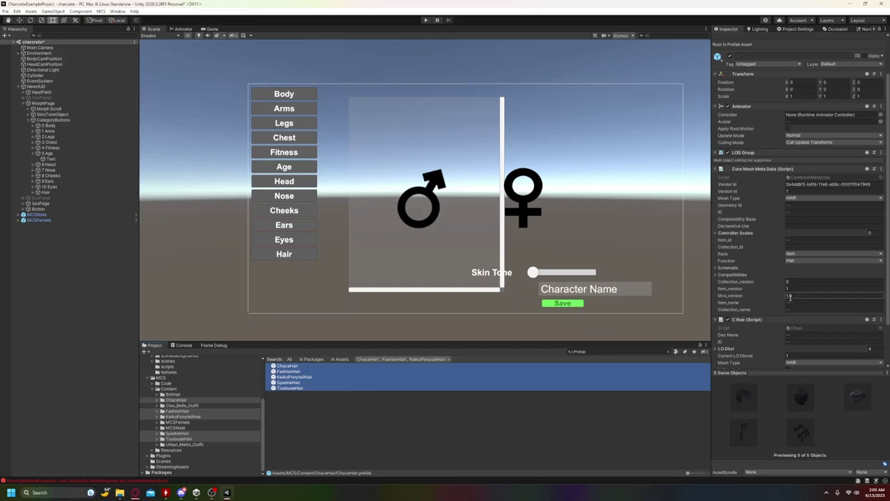
click(882, 152)
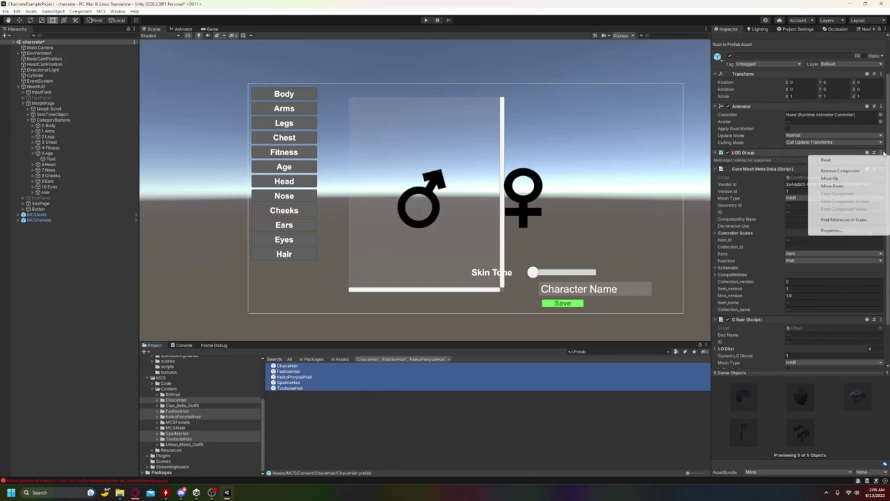
click(846, 171)
Set MCSFemale's Hairs list to 4 slots and assign ChaceHair as Element 0's Hair Object
click(337, 431)
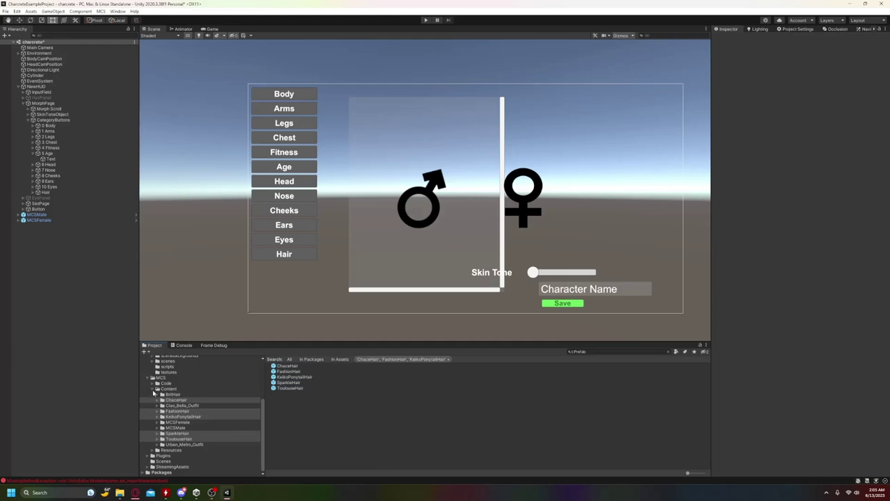
click(40, 220)
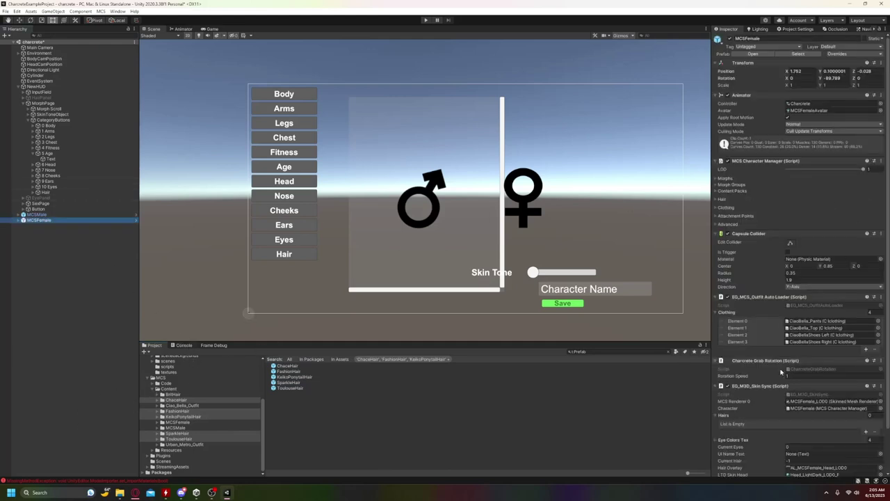
scroll(758, 346, down, 3)
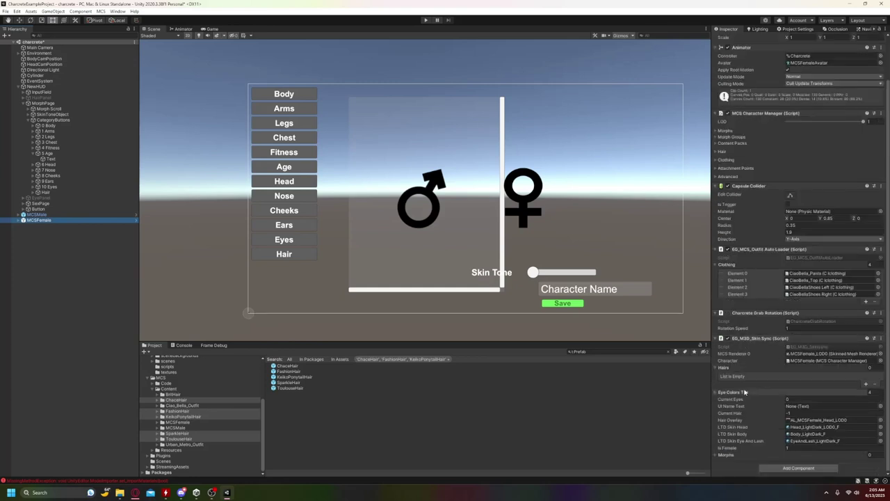
click(871, 366)
click(871, 366)
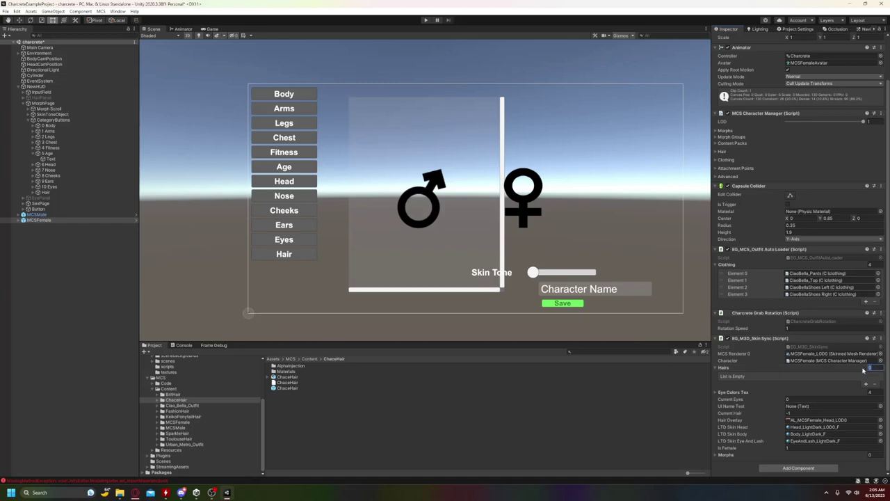
key(Return)
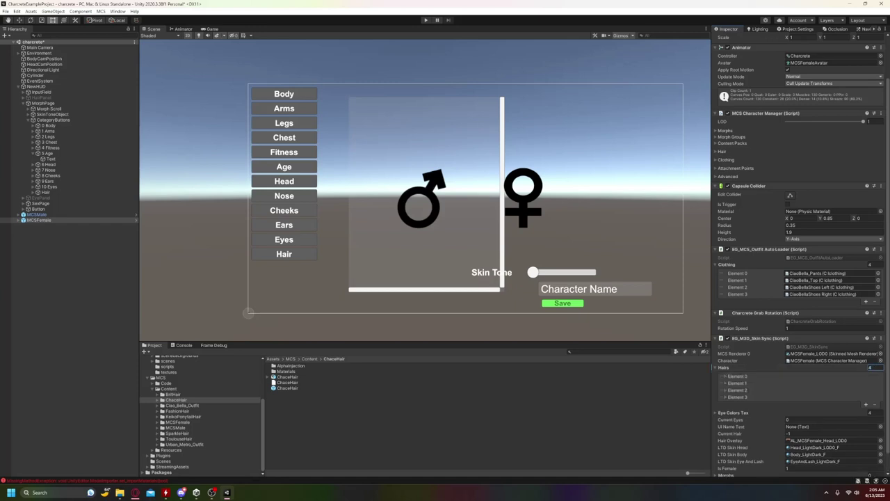
click(726, 376)
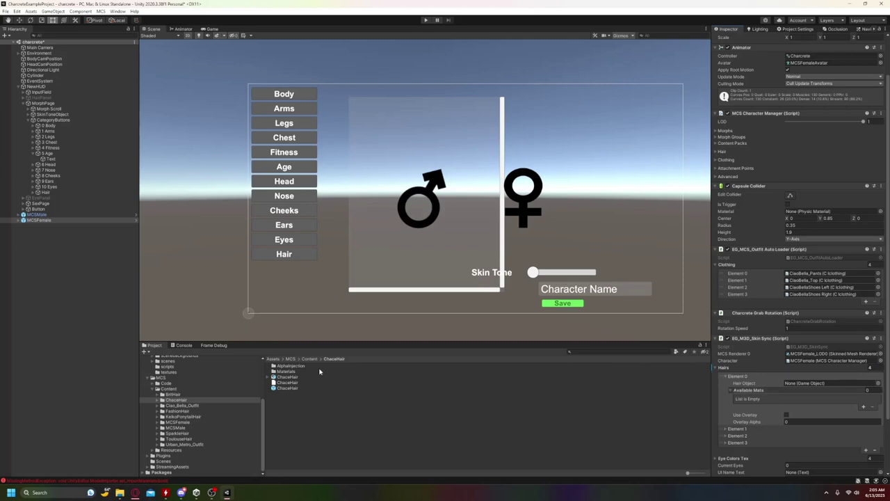
drag(289, 390, 815, 385)
Add ChaceBlack, Blonde, Brown, Red and White materials to Element 0 and set overlay alpha to 245
click(157, 401)
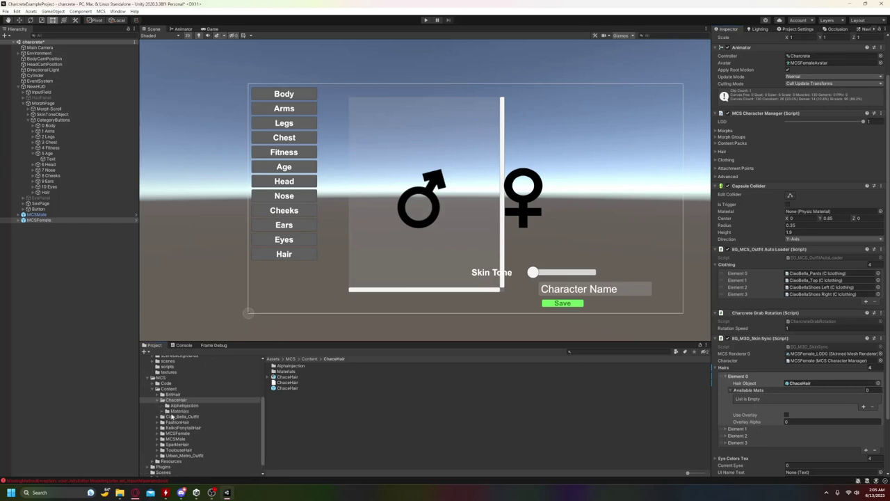
click(162, 412)
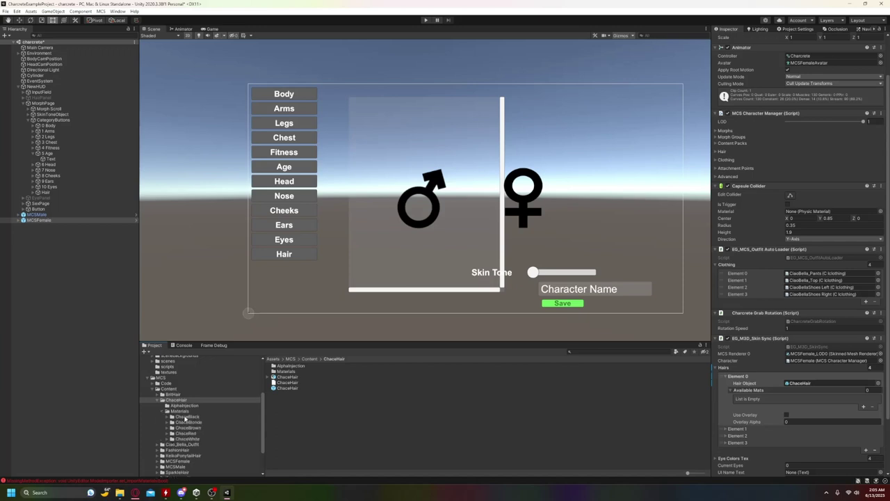
click(187, 416)
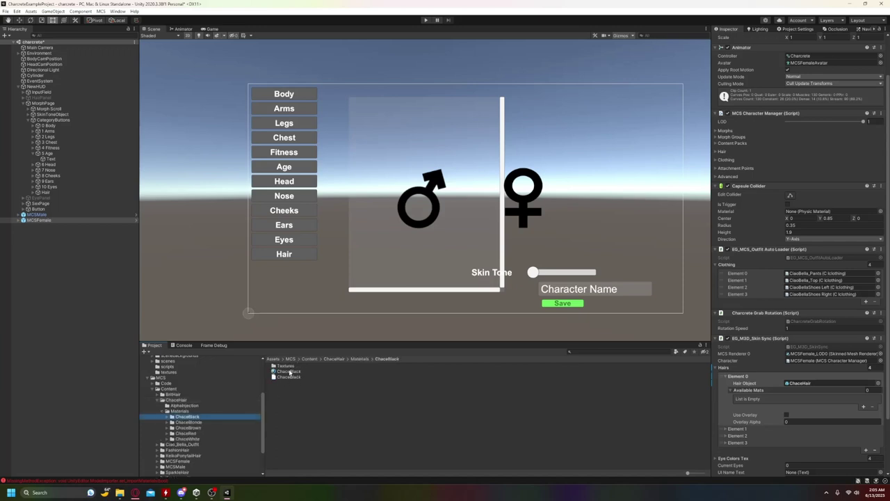
drag(290, 372, 767, 392)
click(186, 422)
click(293, 372)
drag(703, 411, 768, 393)
click(188, 428)
drag(292, 376, 768, 393)
click(187, 433)
drag(289, 370, 792, 393)
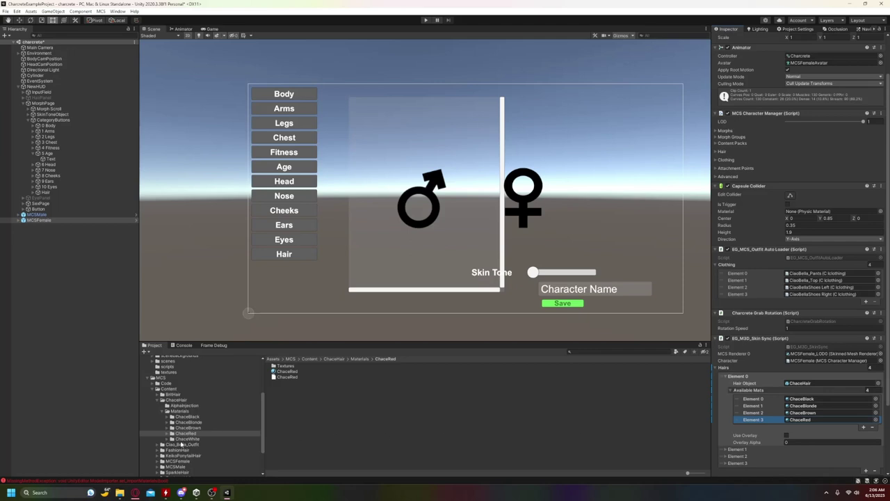
click(185, 439)
drag(289, 371, 786, 390)
scroll(786, 390, down, 3)
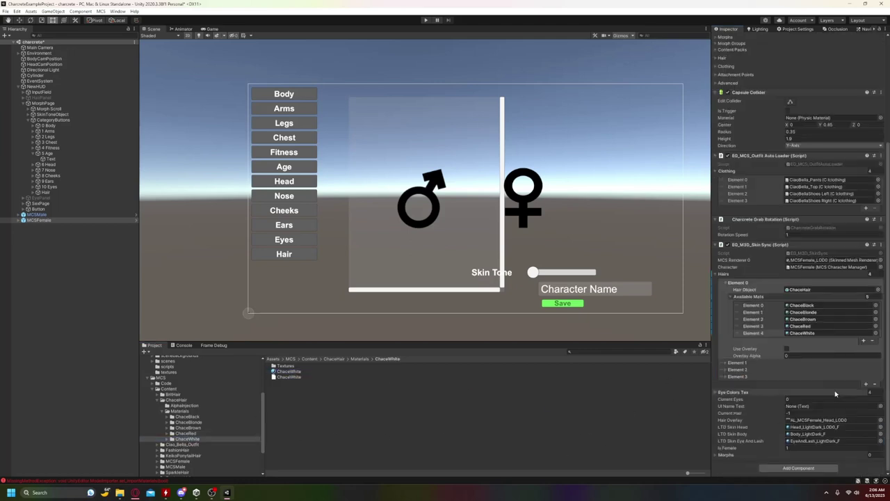
click(769, 357)
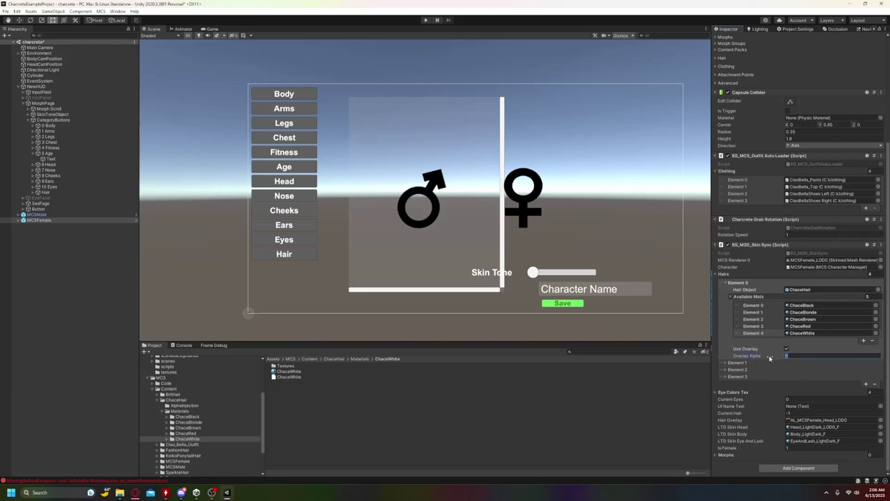
Assign FashionHair as the second hair entry's Hair Object
click(725, 363)
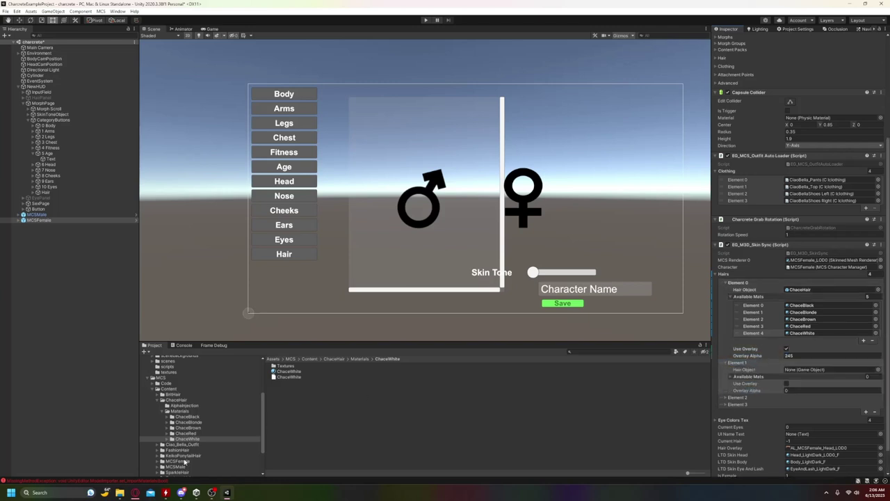
click(162, 400)
click(162, 410)
click(163, 422)
click(178, 411)
drag(289, 376, 828, 369)
Add the six VatFashionH colour materials to FashionHair and enable overlay with alpha 245
click(731, 376)
click(193, 428)
drag(295, 371, 765, 376)
click(197, 432)
drag(296, 371, 799, 390)
click(194, 438)
click(194, 443)
drag(295, 370, 799, 404)
click(194, 449)
drag(296, 370, 800, 410)
click(194, 455)
drag(296, 370, 800, 418)
click(786, 435)
click(796, 443)
text(245)
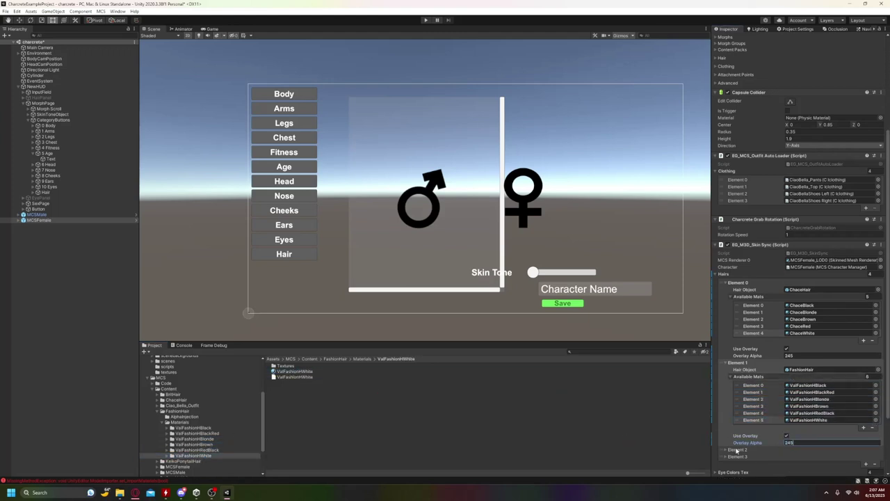
Assign KeikoPonytailHair as the third hair entry's Hair Object
click(725, 449)
scroll(737, 424, down, 3)
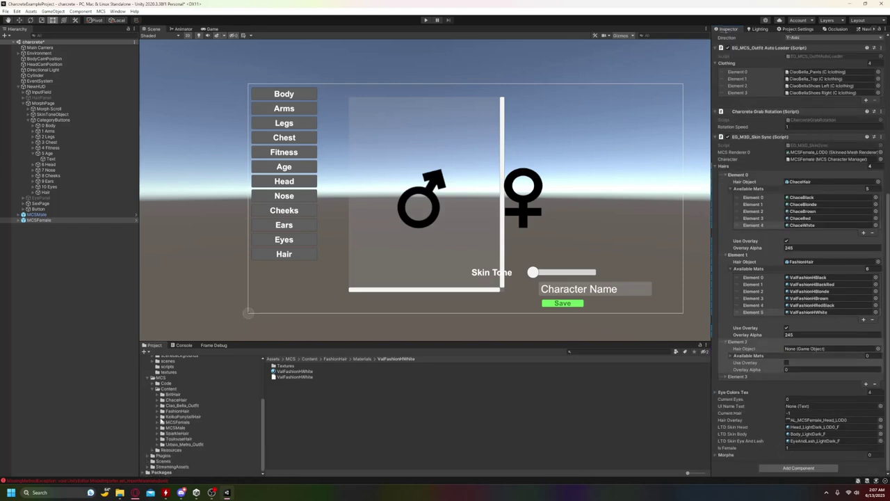
double_click(185, 417)
click(182, 416)
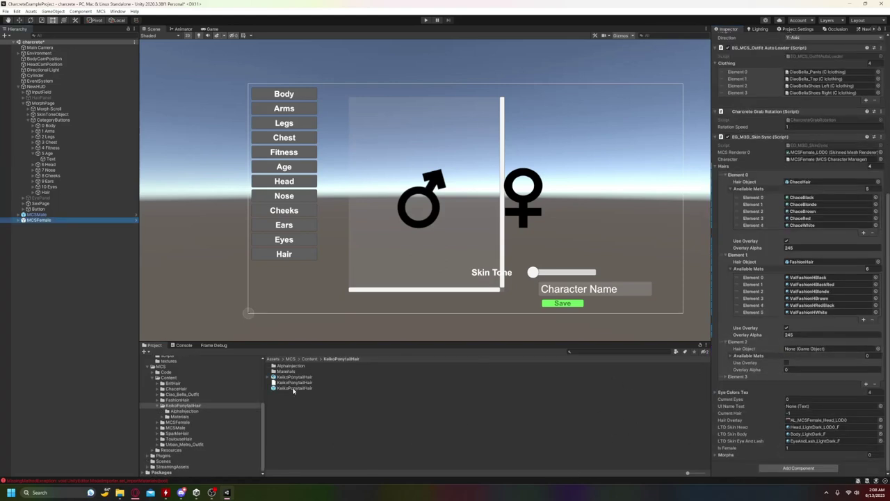
drag(293, 387, 827, 348)
Add KeikoPonytail Black, Blonde, Brown, Orange, Red and White materials to the third entry
click(732, 355)
click(179, 416)
click(163, 416)
click(195, 422)
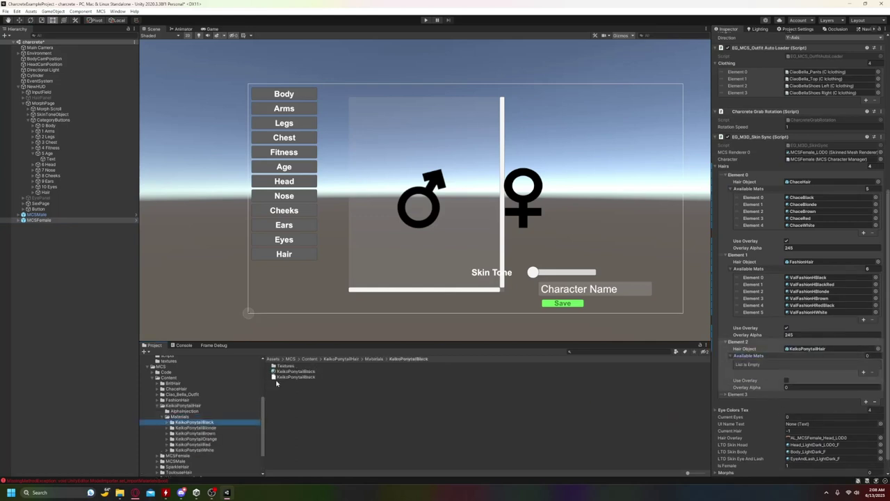
drag(295, 370, 777, 359)
click(200, 428)
click(194, 433)
click(196, 439)
drag(287, 373, 800, 359)
click(195, 445)
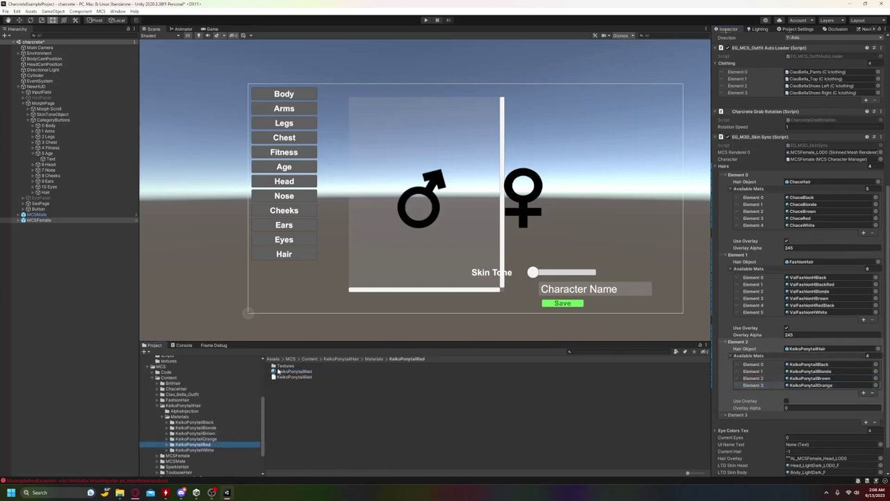
drag(280, 371, 799, 361)
click(195, 450)
drag(282, 373, 807, 354)
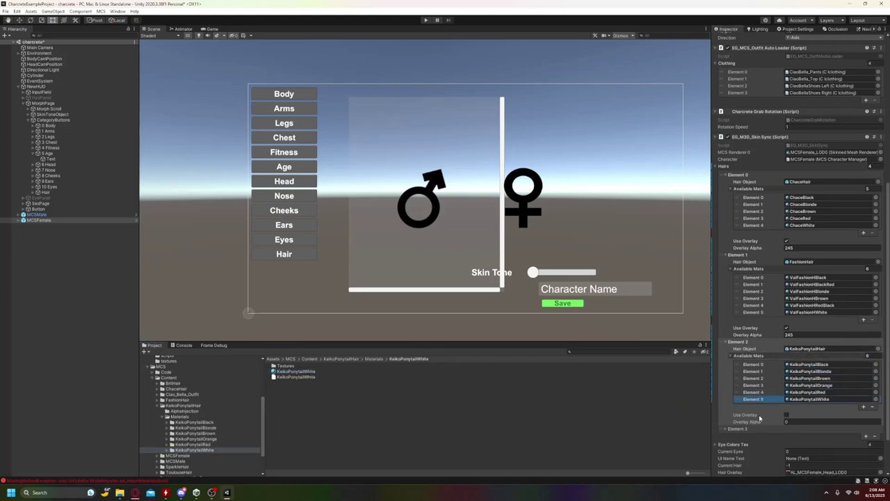
click(725, 428)
scroll(800, 390, down, 2)
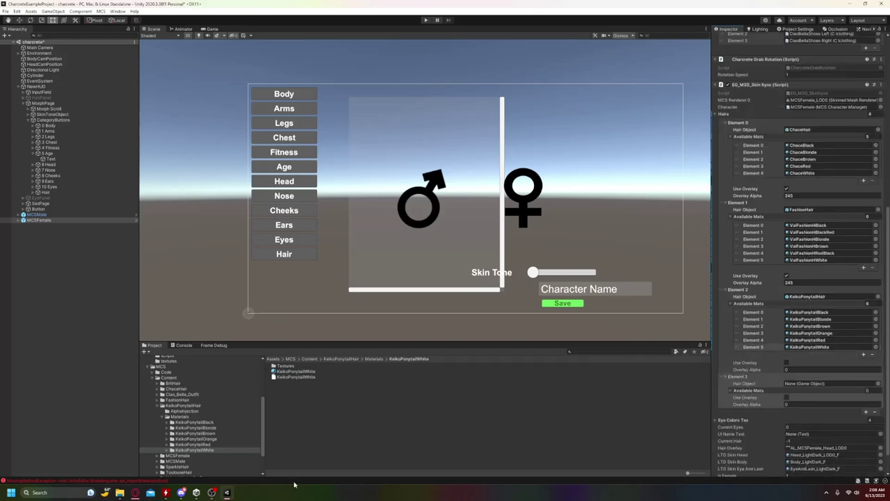
Increase the Hairs list to 5 and assign SparkleHair as the fourth entry's Hair Object
click(177, 467)
scroll(799, 278, up, 7)
click(870, 289)
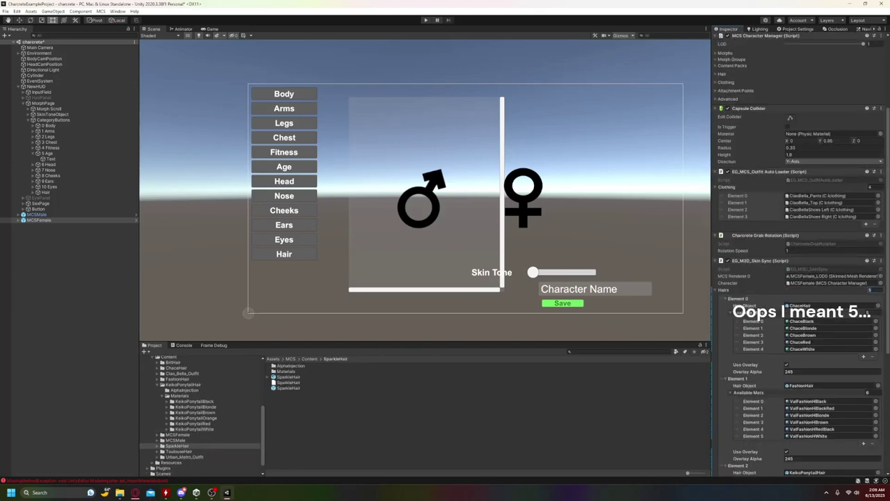
text(5)
scroll(884, 322, down, 8)
key(Return)
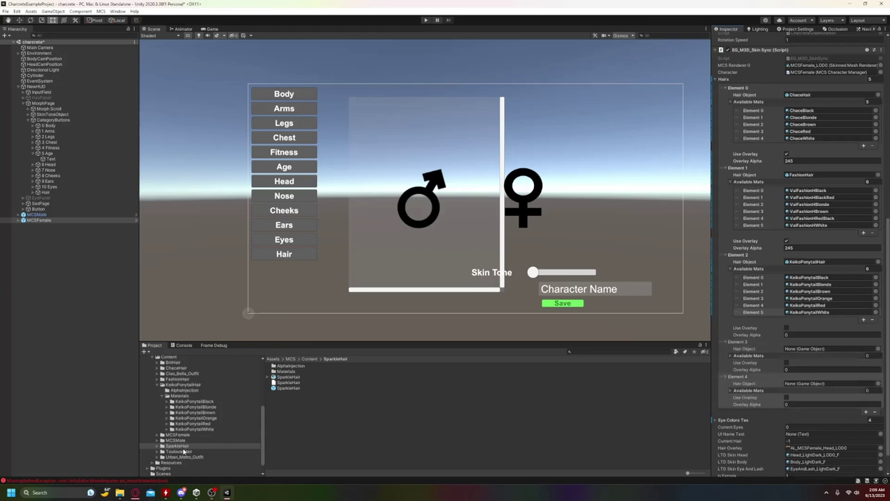
drag(288, 377, 807, 349)
Add the six SparkleHair colour materials, from SparkleHairBlack to SparkleHairWhite, to the fourth entry
double_click(285, 371)
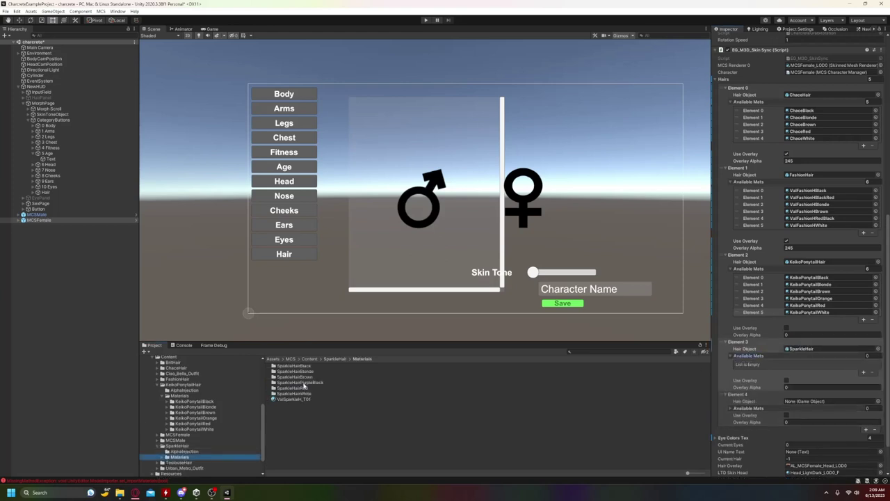
double_click(294, 366)
drag(295, 371, 751, 356)
key(Down)
key(Down)
drag(604, 371, 751, 356)
key(Down)
click(605, 368)
drag(605, 369, 751, 356)
key(Down)
drag(352, 371, 751, 356)
key(Down)
drag(352, 369, 751, 356)
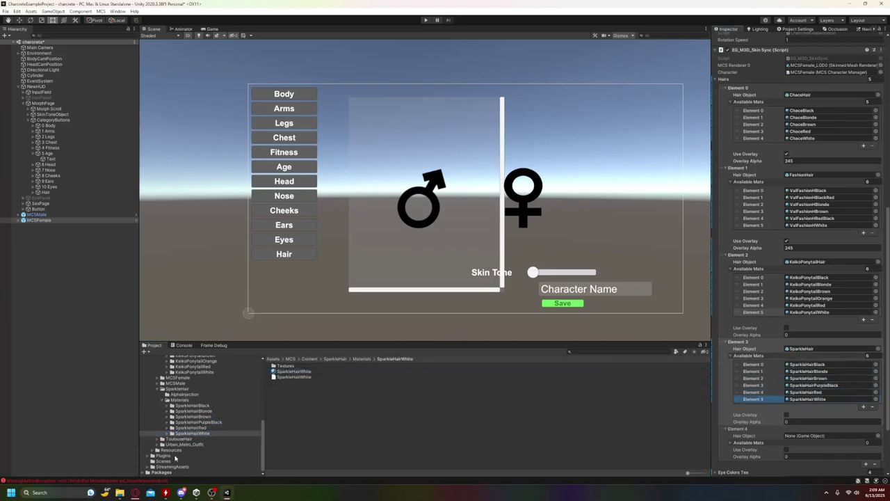
Assign ToulouseHair to the fifth entry with its Black, Blonde, Brown, Red and White materials
click(179, 439)
drag(290, 388, 824, 435)
click(161, 438)
click(179, 450)
click(166, 450)
click(194, 416)
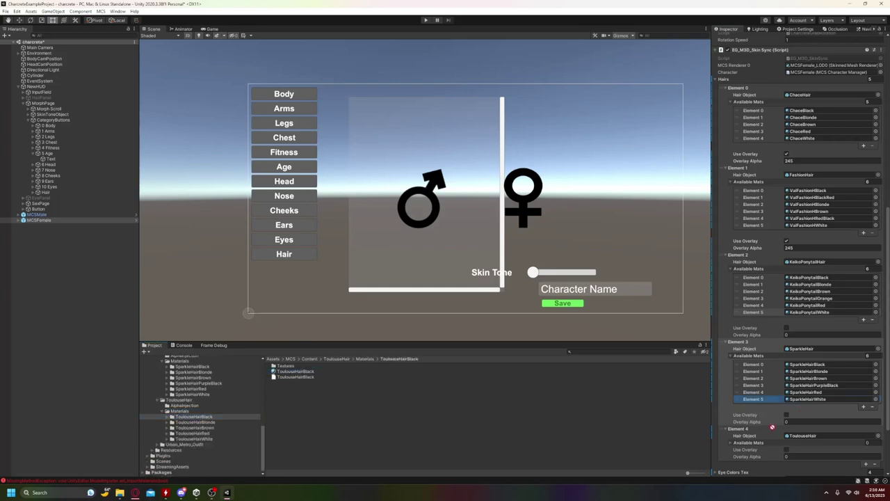
drag(775, 431, 749, 442)
click(195, 421)
drag(296, 371, 748, 442)
click(214, 427)
drag(296, 371, 749, 443)
click(193, 432)
drag(295, 370, 749, 442)
click(195, 439)
drag(296, 371, 749, 442)
scroll(800, 418, down, 3)
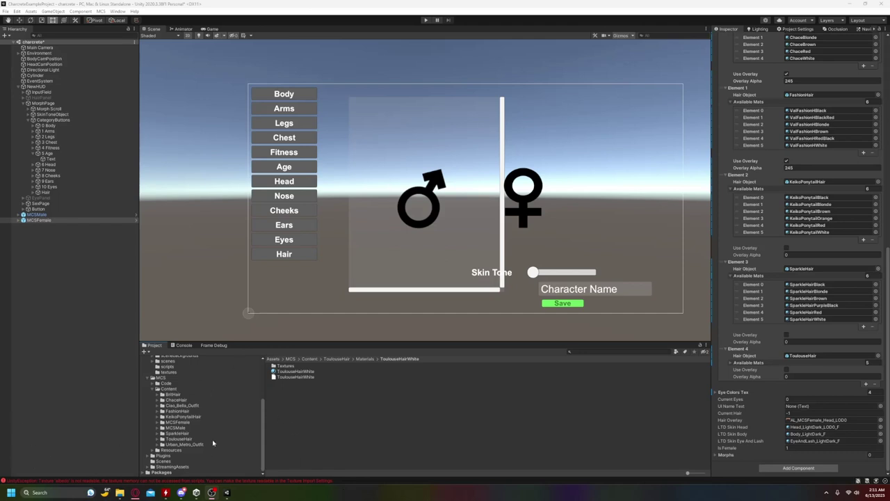
Search the selected hair folders for textures only, excluding Ciao_Bella_Outfit
click(176, 400)
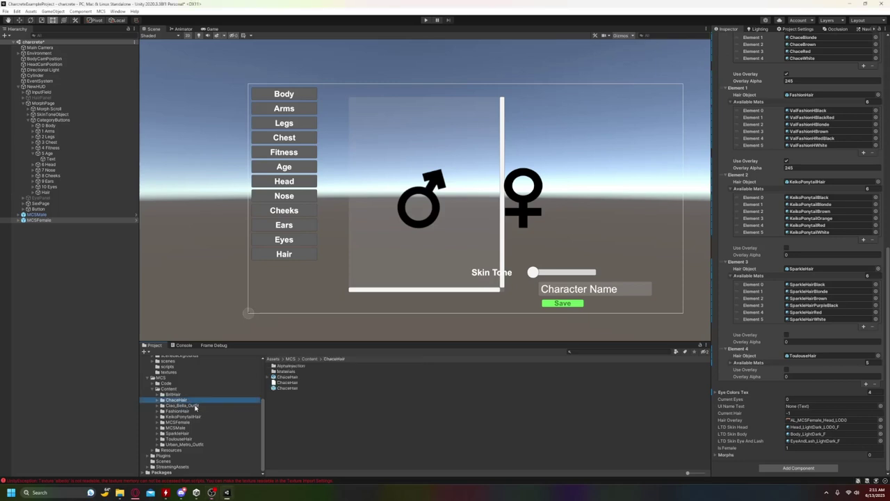
shift+click(182, 405)
shift+click(178, 411)
shift+click(184, 417)
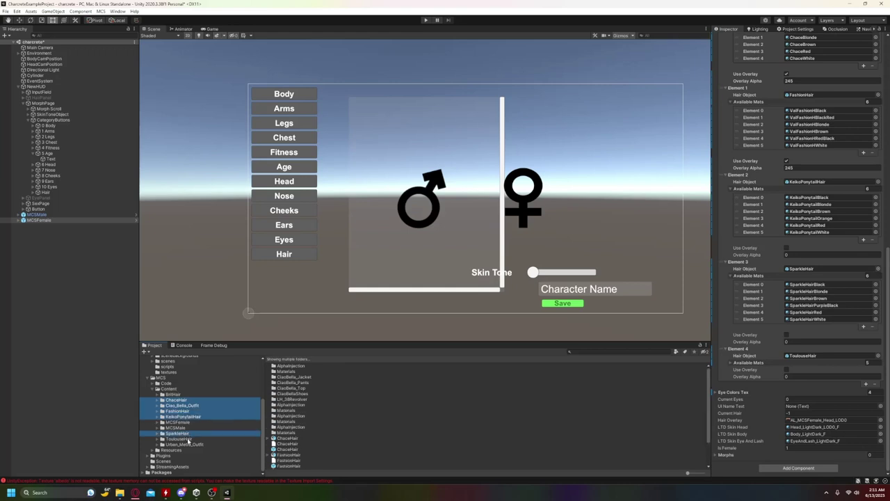
ctrl+click(186, 438)
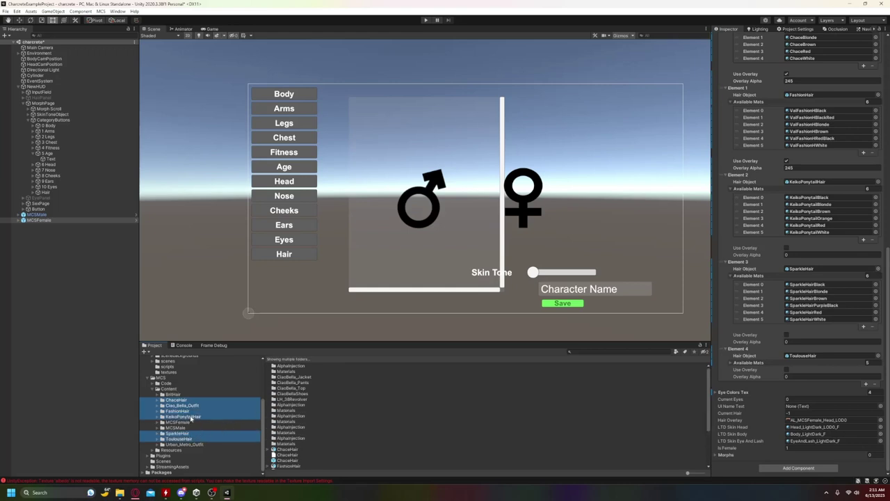
ctrl+click(184, 406)
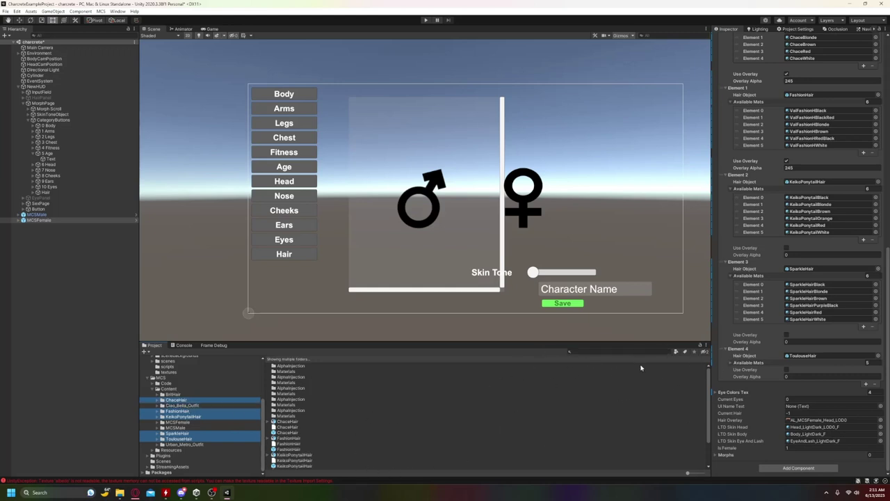
click(678, 353)
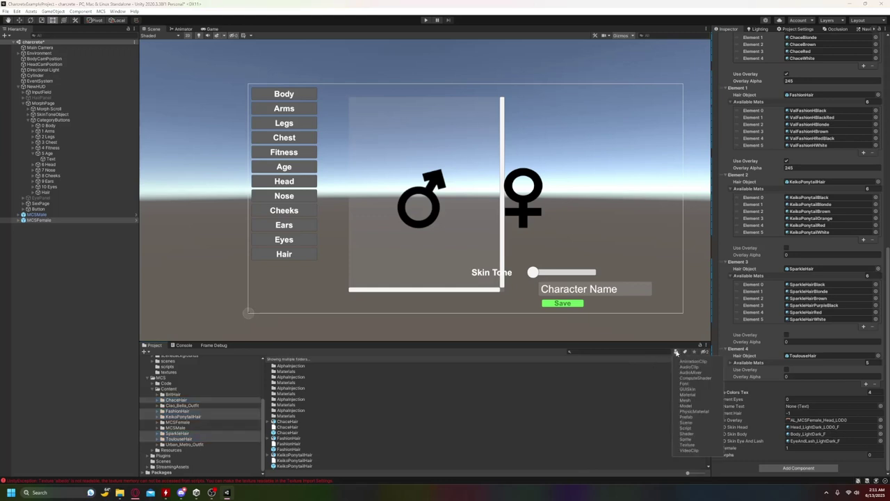
click(687, 444)
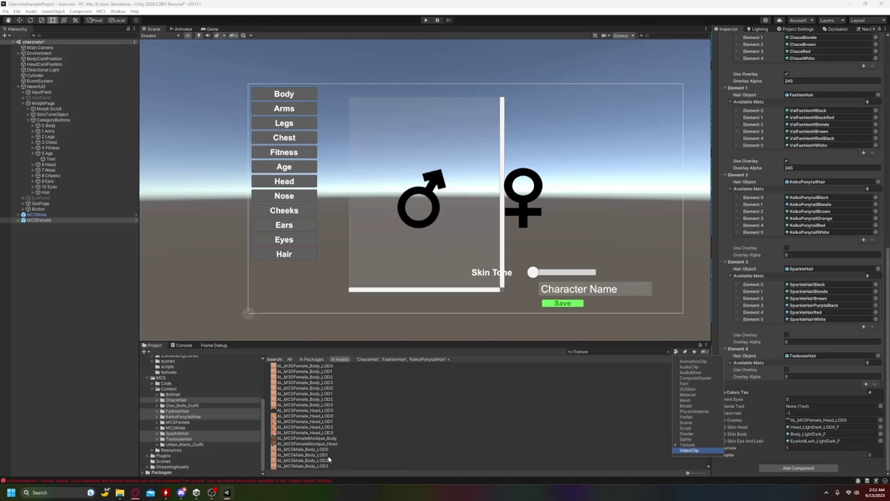
click(376, 360)
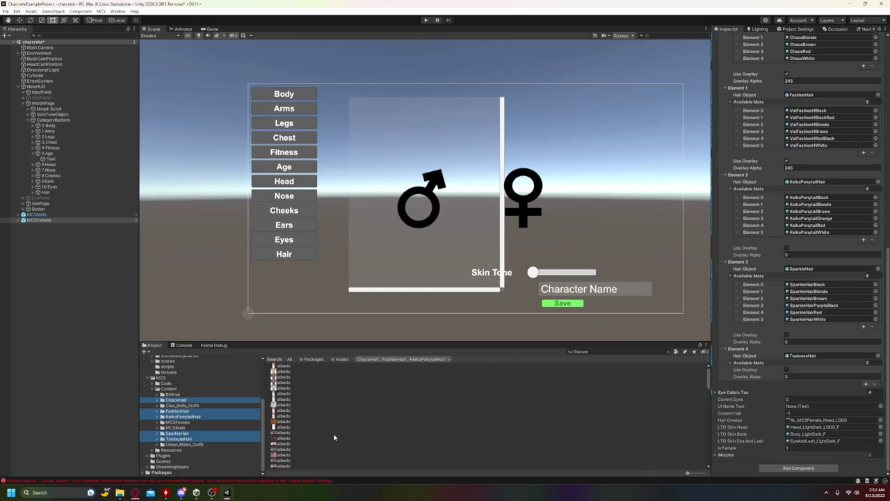
Enable Read/Write on all 28 found hair textures and apply the setting
click(285, 369)
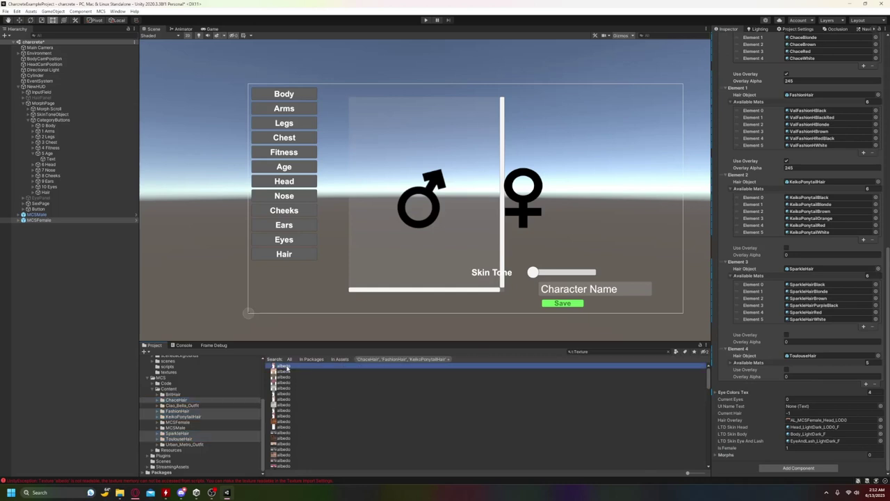
scroll(311, 429, down, 4)
scroll(313, 417, up, 2)
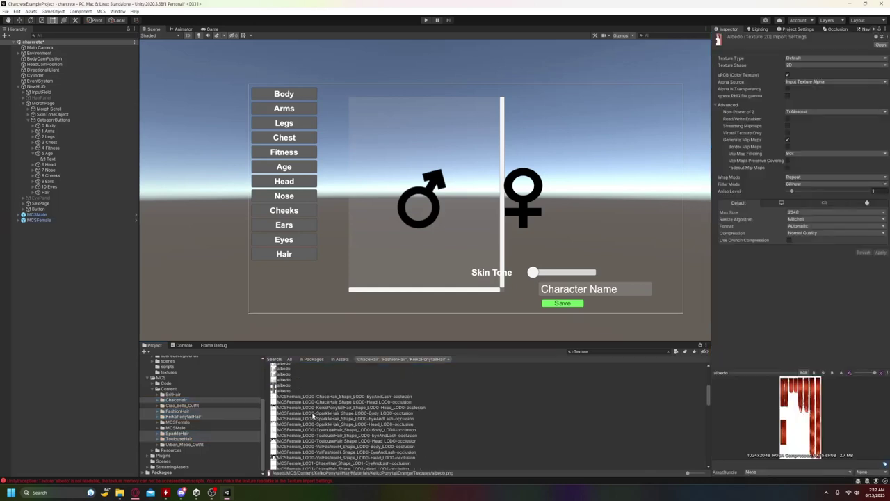
shift+click(287, 392)
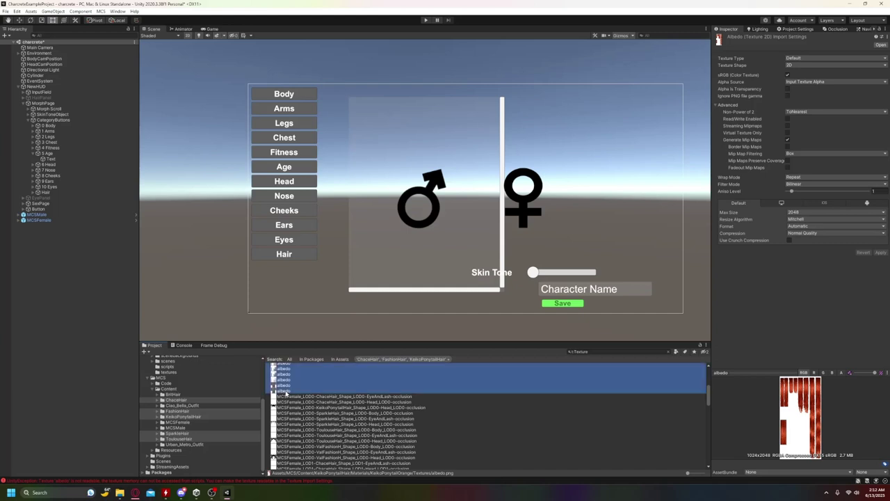
click(787, 119)
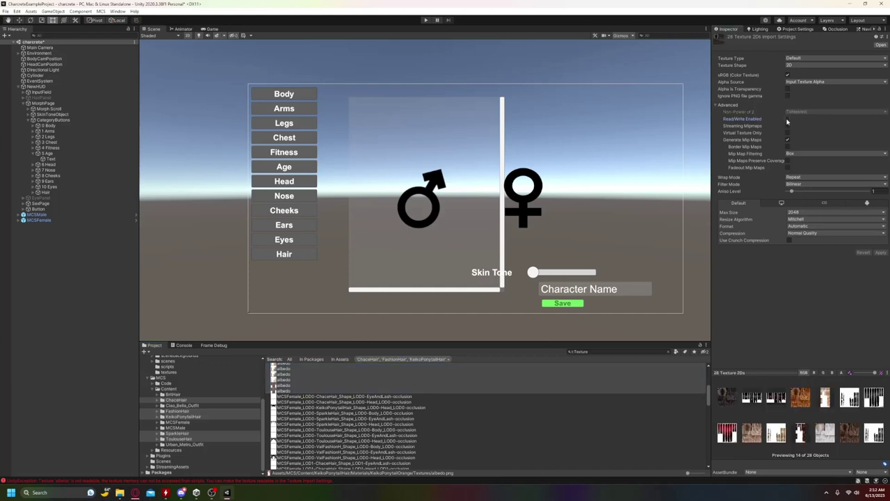
click(881, 252)
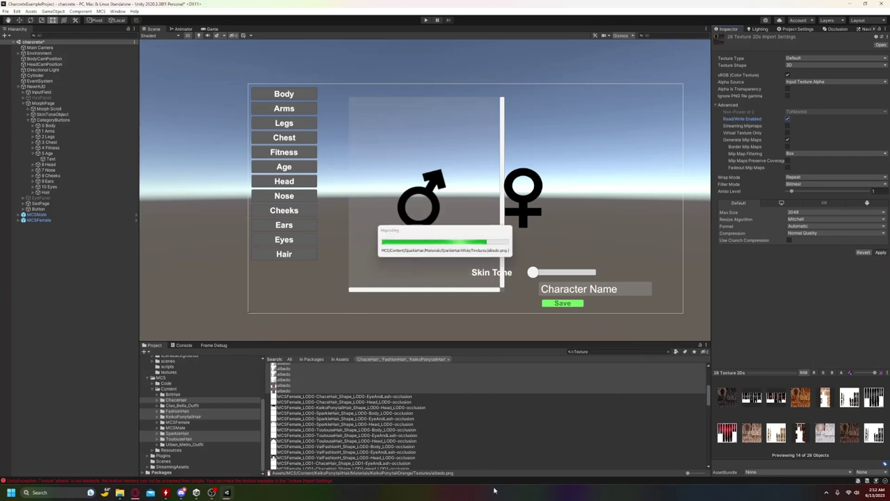
Clear the texture search and run the scene in Play mode
scroll(504, 452, down, 10)
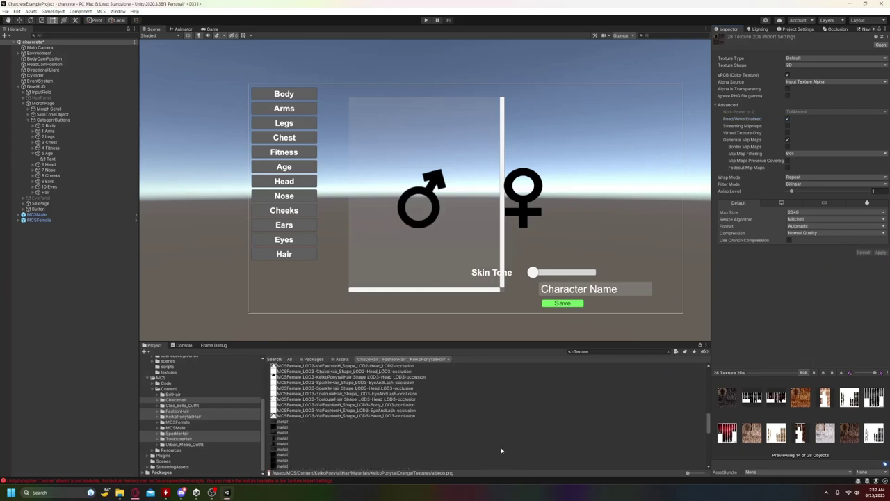
scroll(500, 451, down, 5)
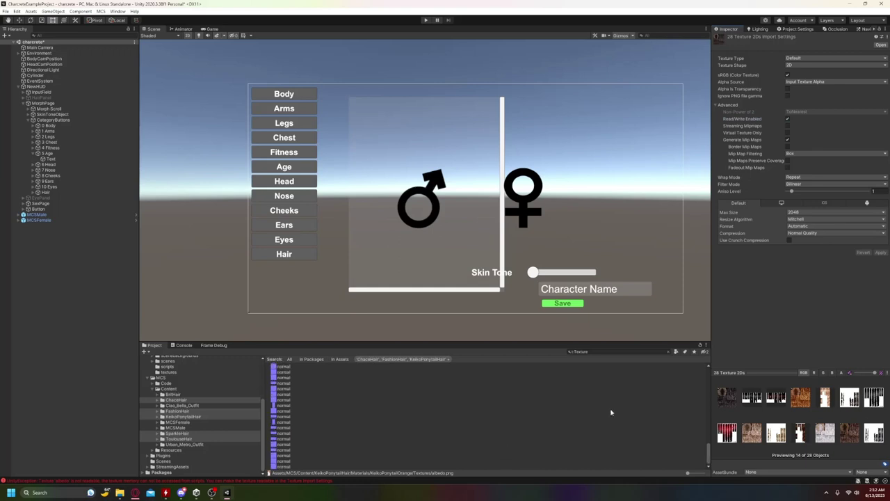
click(669, 352)
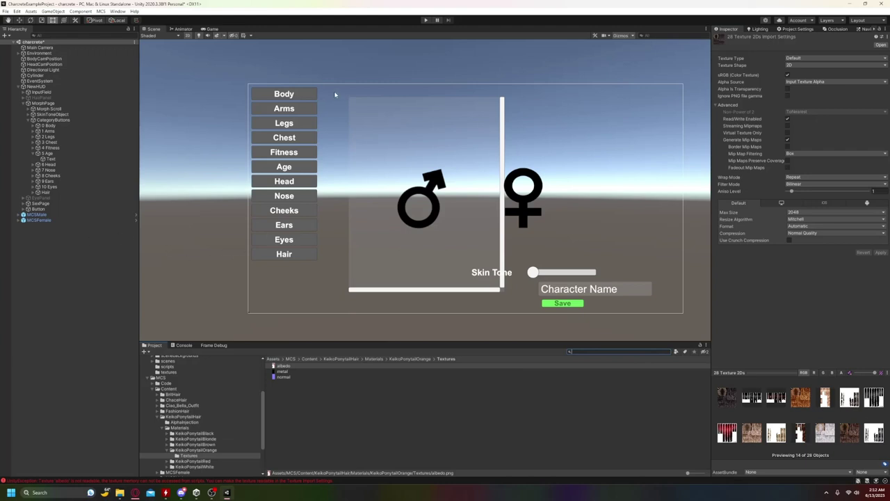
click(426, 20)
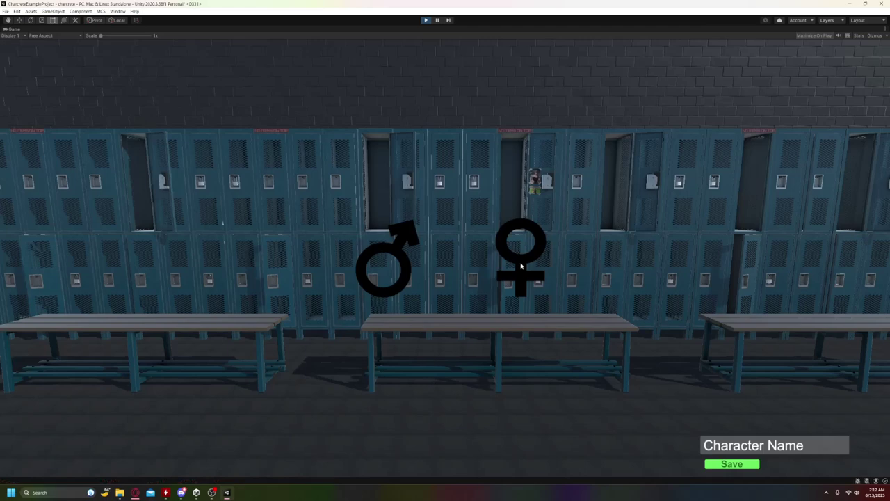
Load the female character and give her the short spiky hairstyle from the Hair category
click(522, 264)
click(43, 261)
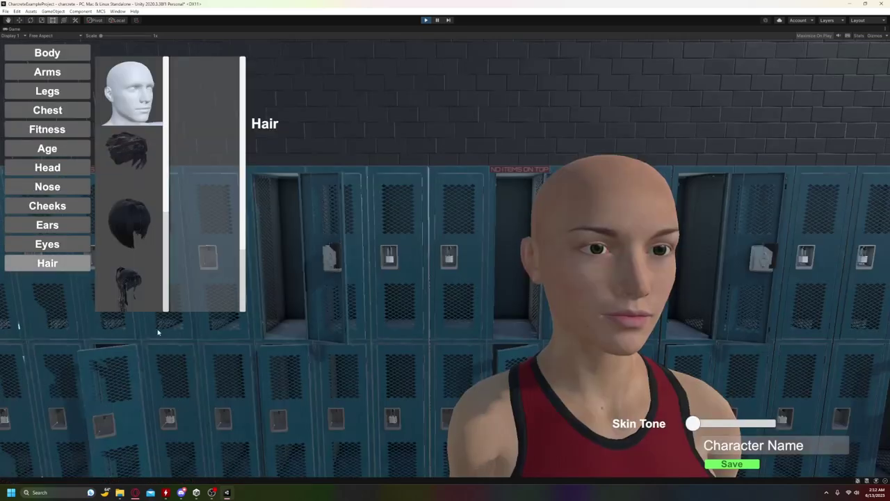
click(127, 149)
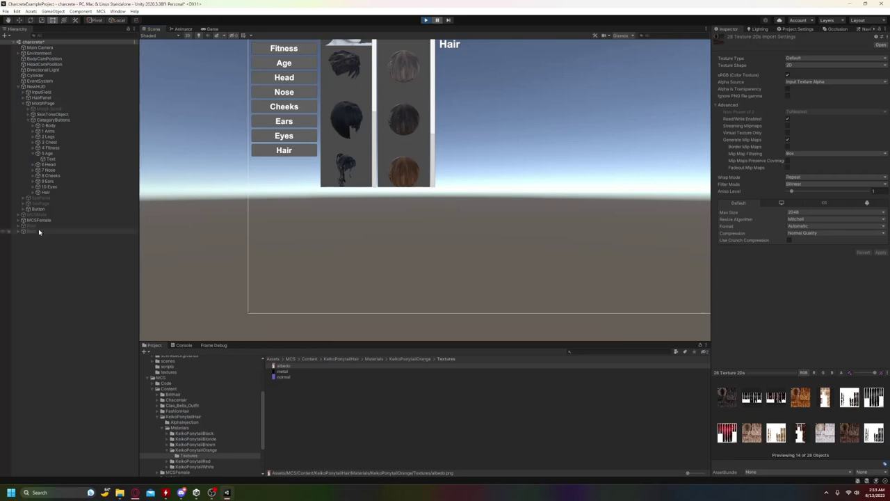
Select MCSFemale_LOD0 under MCSFemale and expand its Head_Light Dark material properties
click(40, 221)
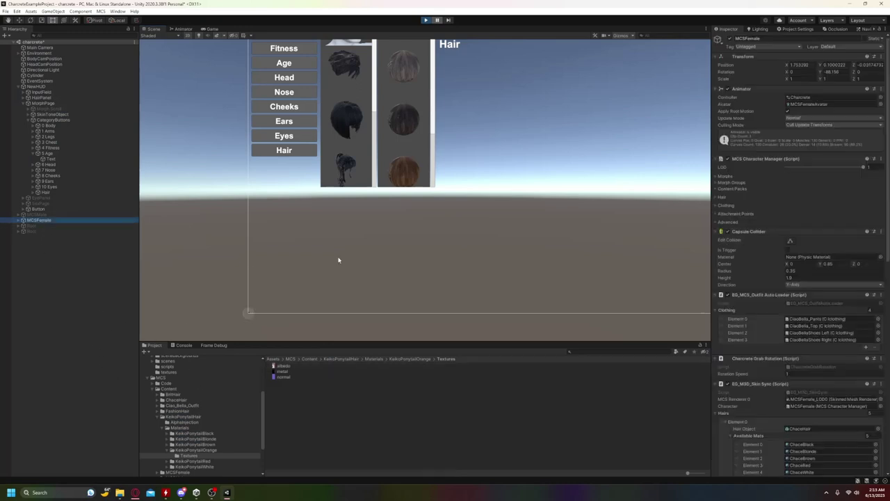
click(438, 253)
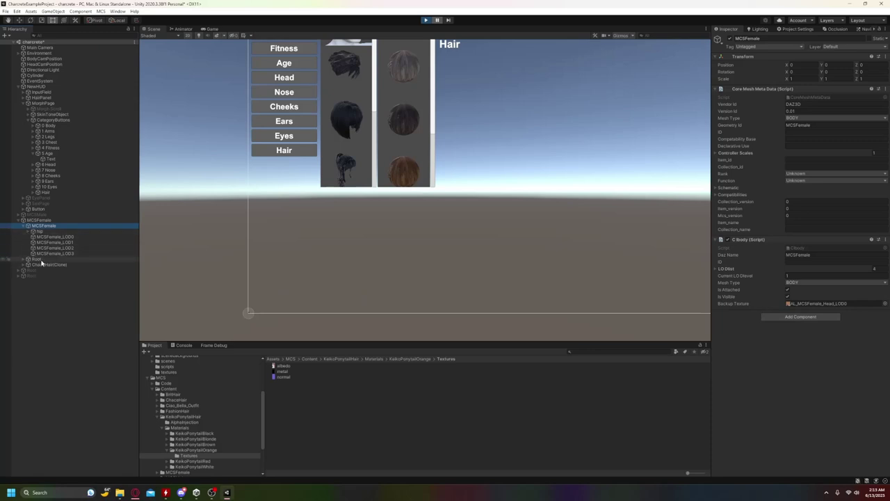
click(43, 237)
click(43, 225)
click(46, 237)
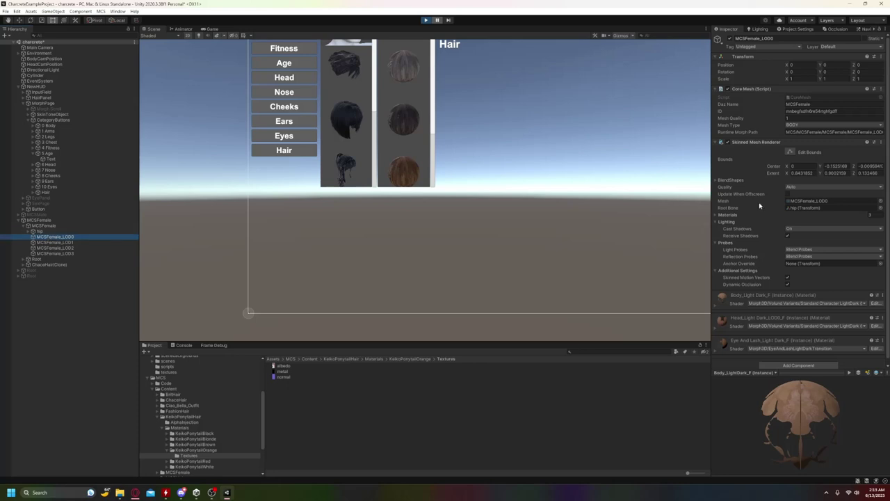
scroll(799, 250, down, 1)
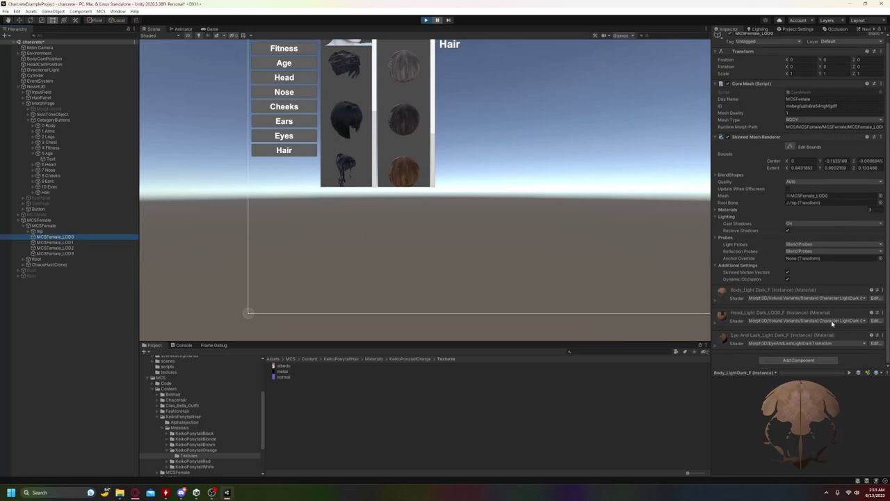
click(722, 315)
Lower the head material's OverlayColor alpha and check the character in the Game view
scroll(791, 295, down, 5)
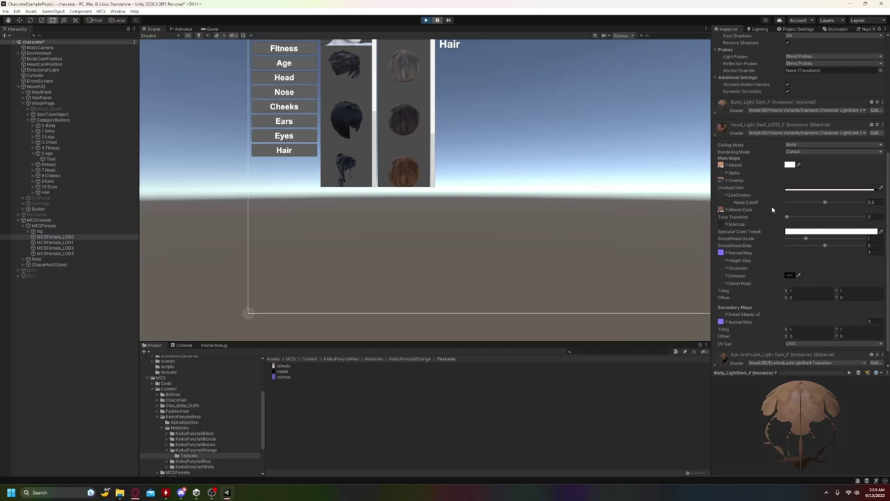
click(833, 188)
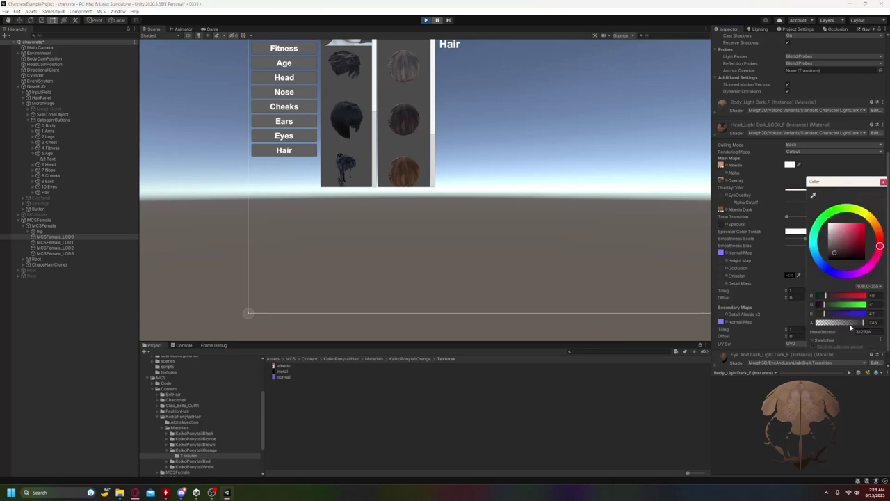
drag(852, 325, 831, 331)
click(871, 322)
text(00)
click(208, 29)
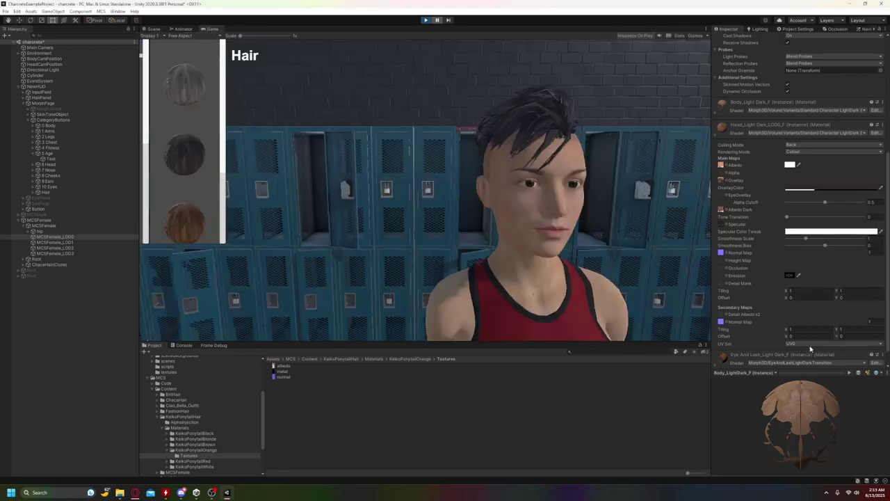
Raise the OverlayColor alpha back up and close the colour picker
click(839, 188)
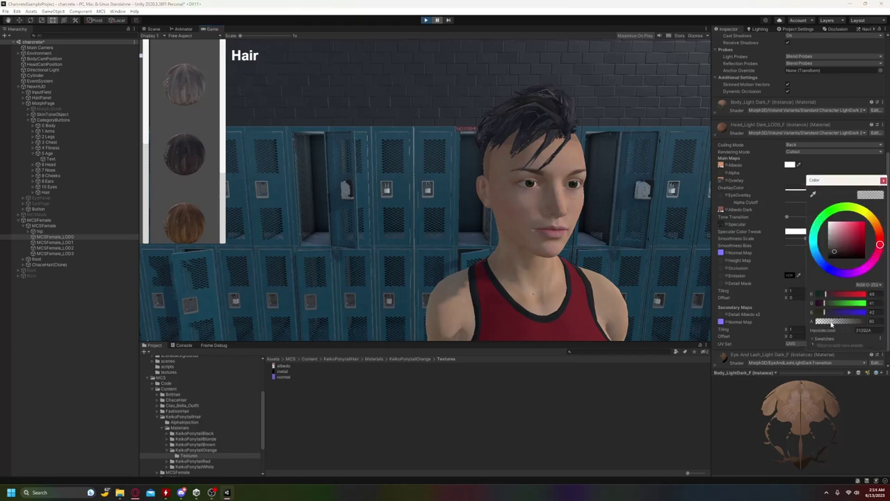
drag(831, 323, 843, 322)
click(879, 321)
text(50)
click(883, 182)
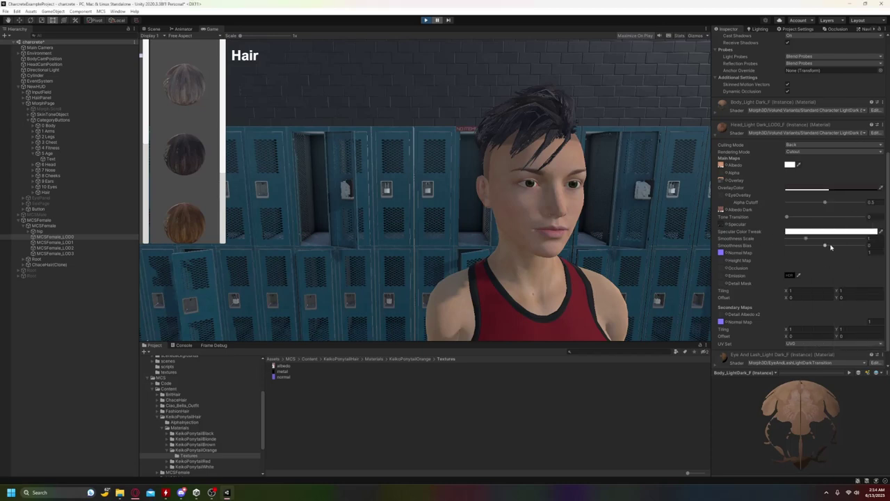
Collapse the material and set ChaceHair's Overlay Alpha to 1 in MCSFemale's skin sync
click(716, 132)
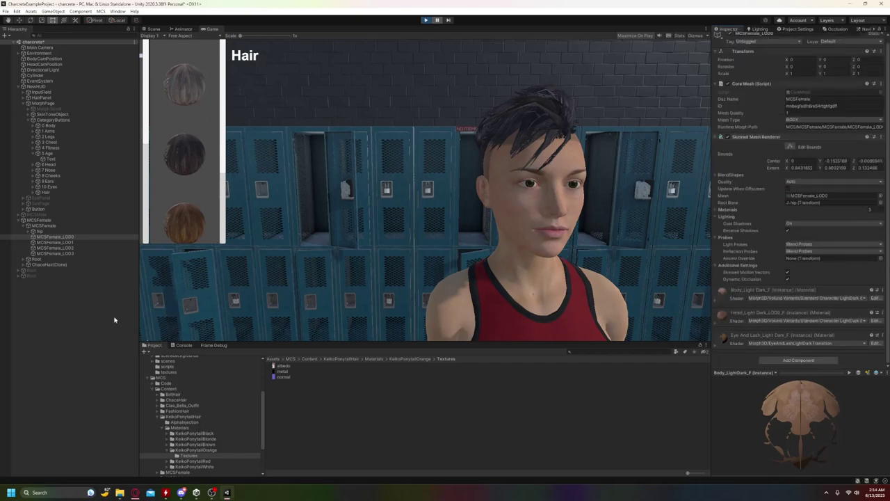
click(19, 221)
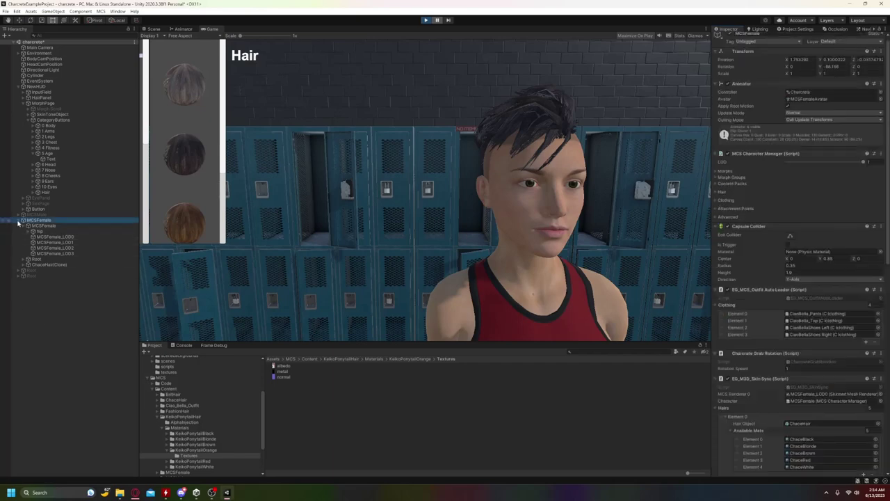
click(19, 221)
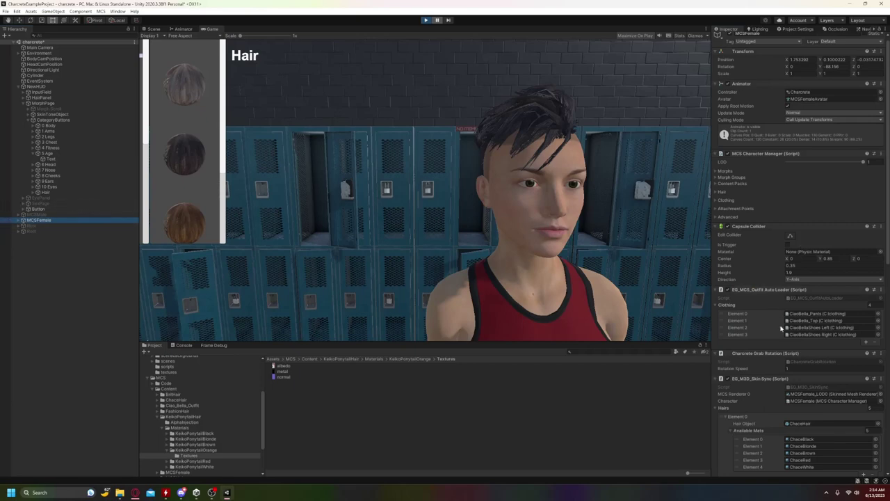
scroll(780, 334, down, 5)
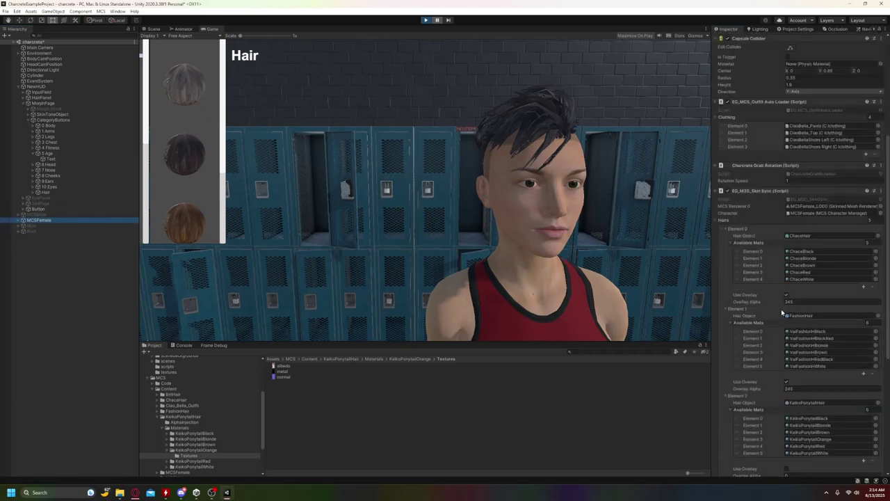
click(795, 303)
text(1)
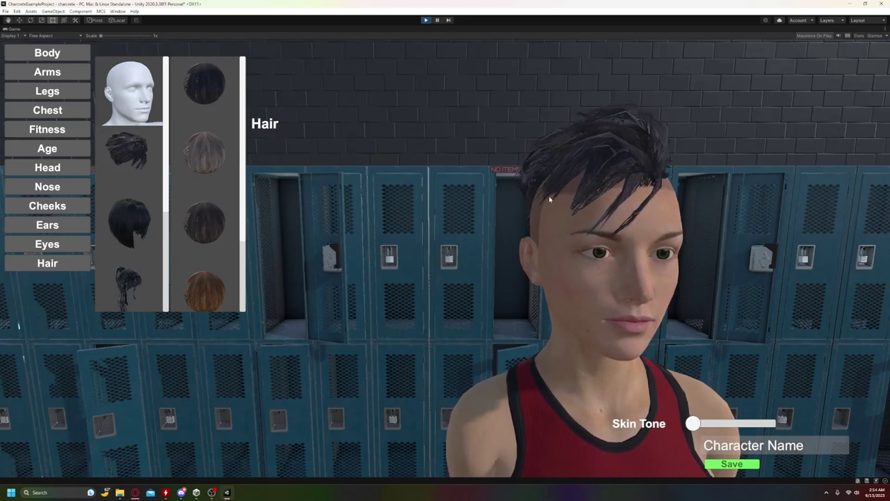
Try grey, brown, silver-white, black and auburn colours on the short spiky hair
click(206, 153)
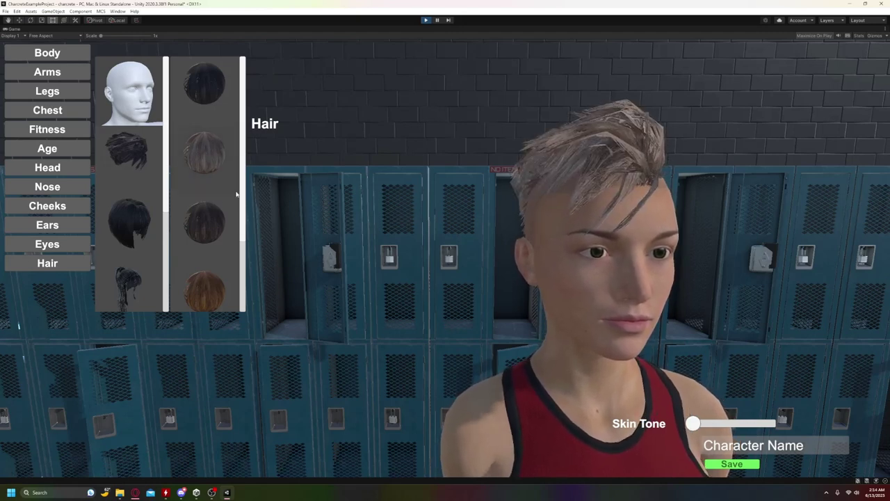
click(213, 296)
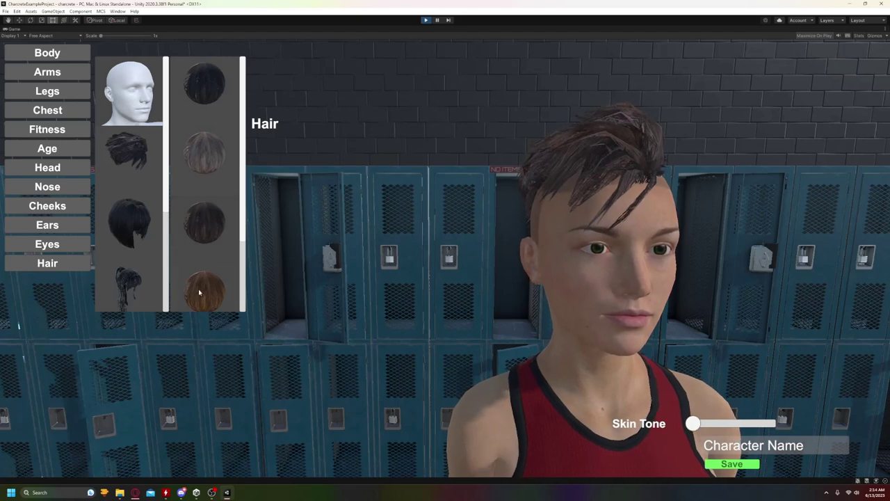
click(213, 295)
drag(243, 203, 209, 260)
click(205, 263)
drag(241, 252, 251, 145)
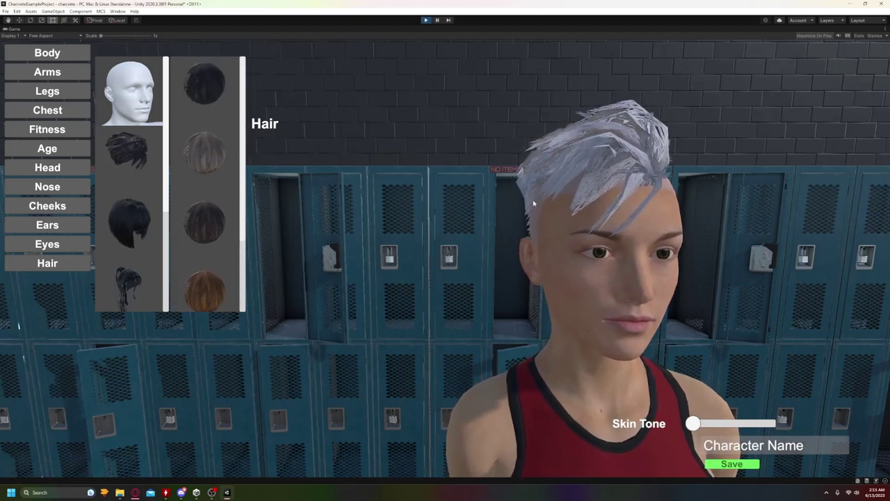
click(214, 205)
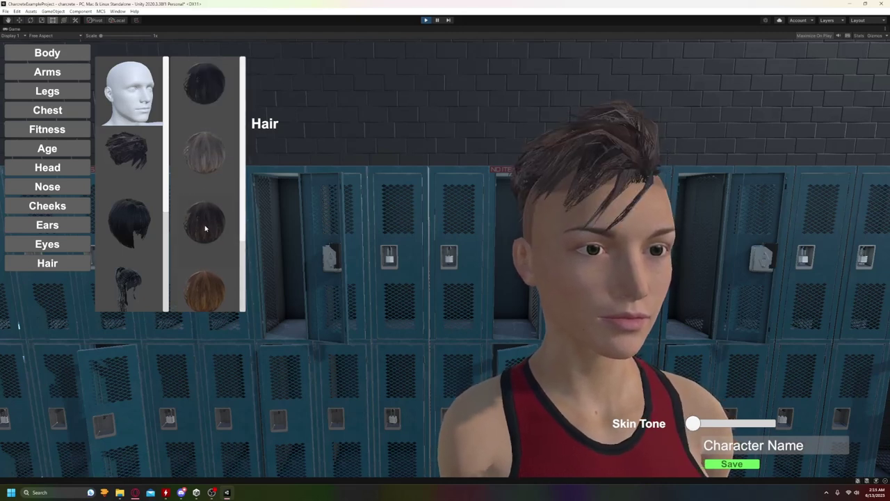
click(204, 151)
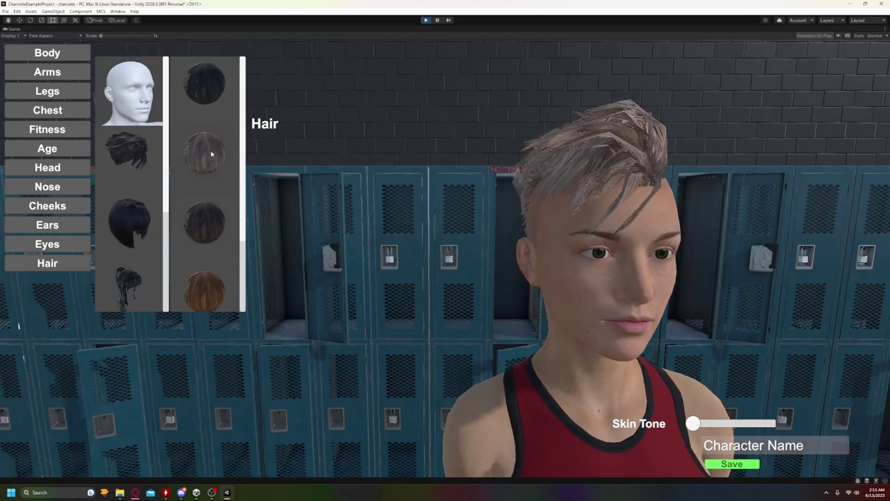
click(206, 91)
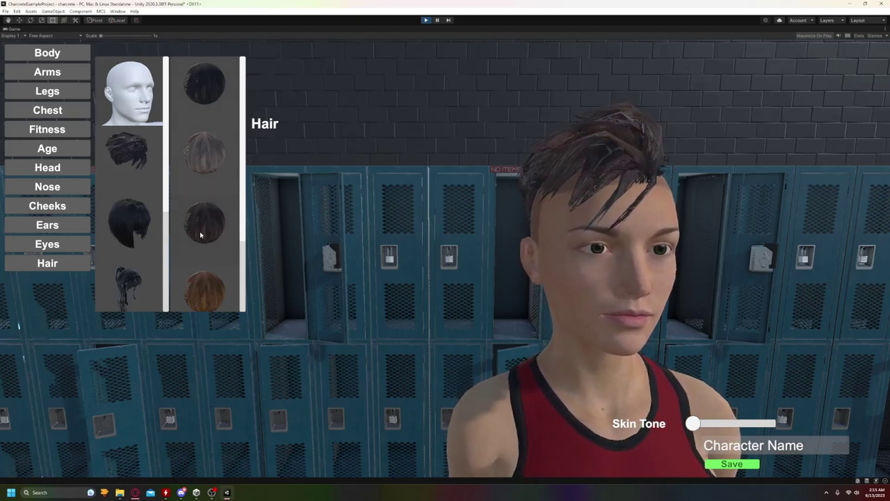
click(217, 294)
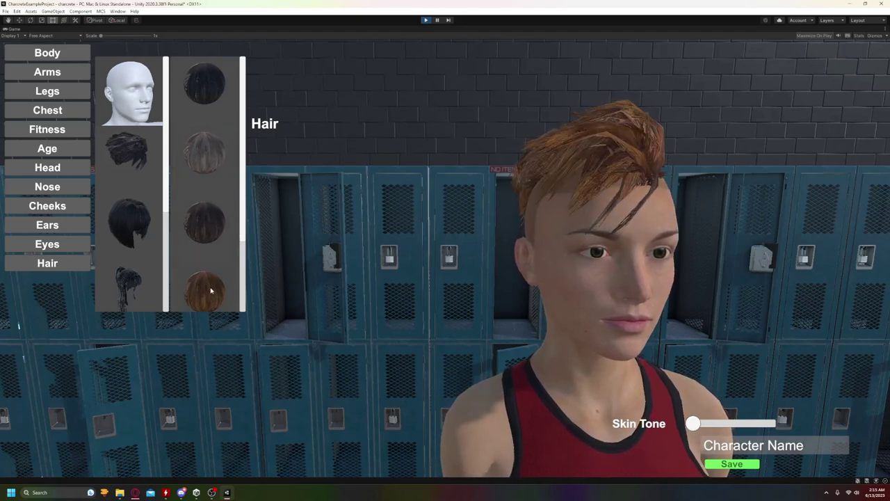
Switch to the black bob hairstyle and try burgundy, auburn and silver-blue colours
click(137, 229)
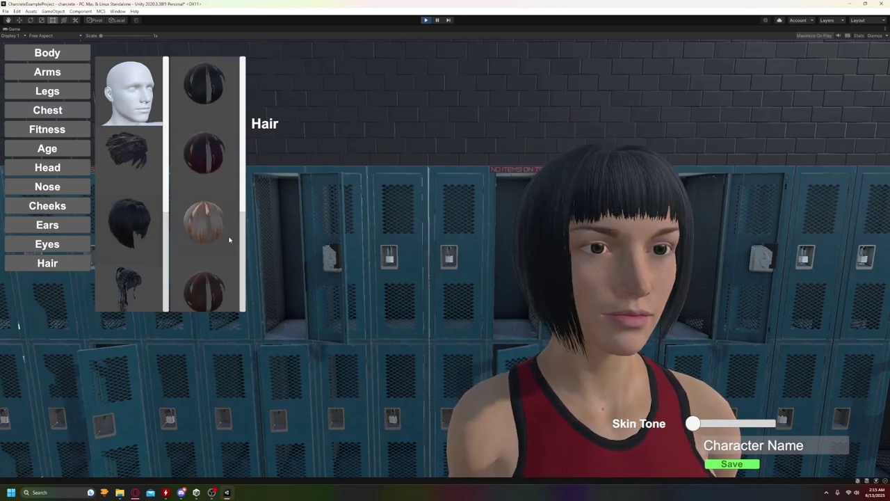
click(204, 153)
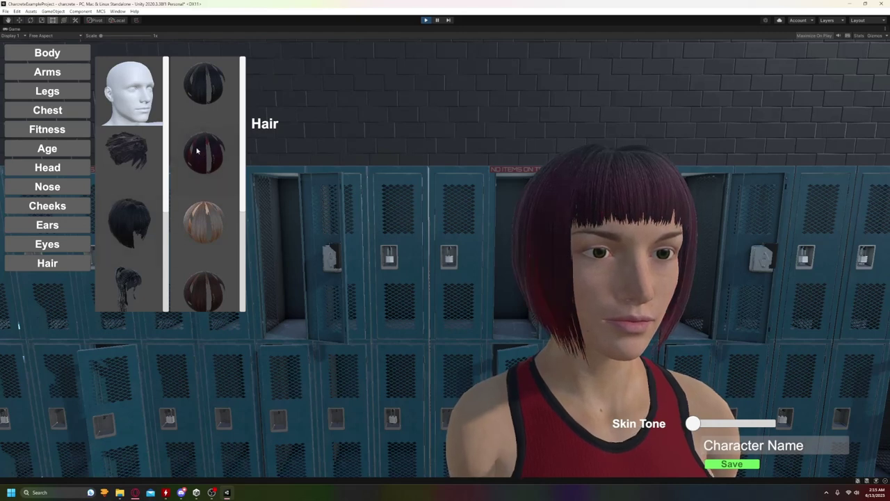
click(205, 235)
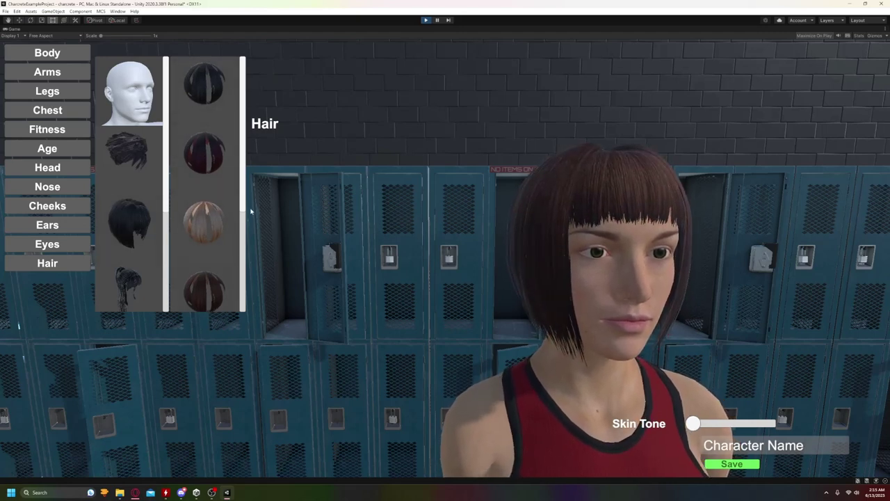
drag(242, 202, 243, 299)
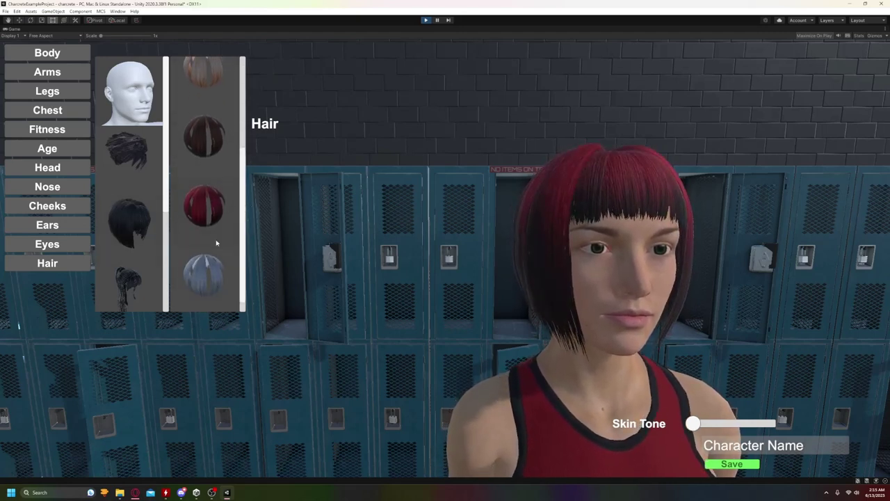
click(205, 274)
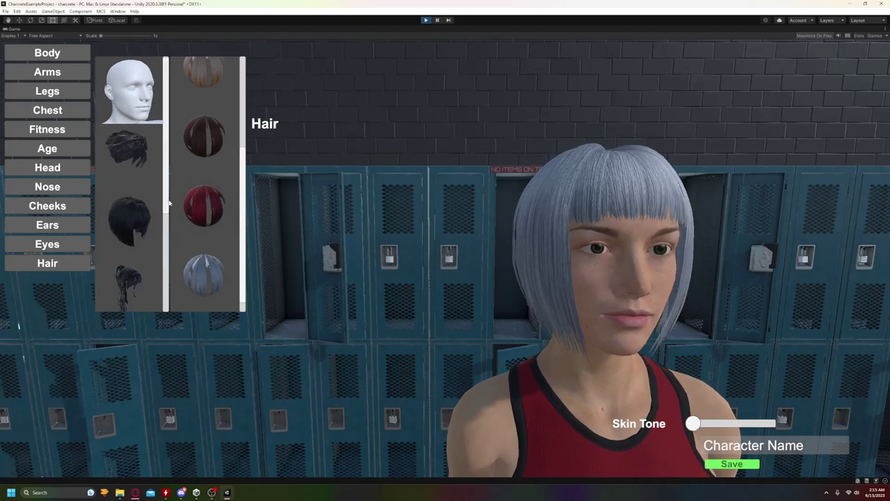
Preview darker and lighter skin tones with the Skin Tone slider
scroll(168, 203, down, 4)
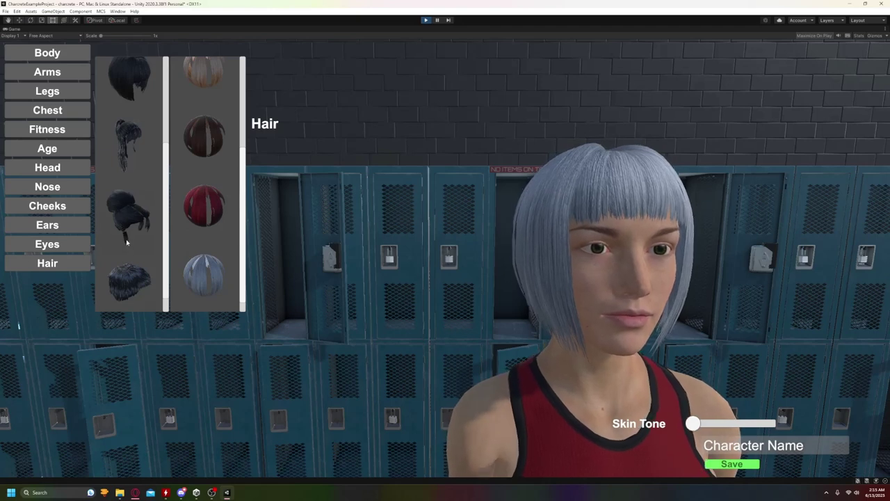
drag(693, 423, 731, 429)
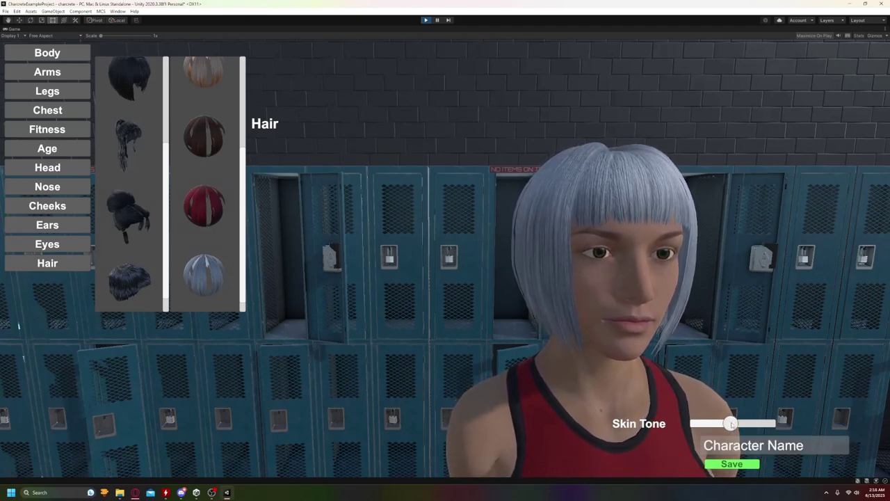
drag(731, 424, 811, 429)
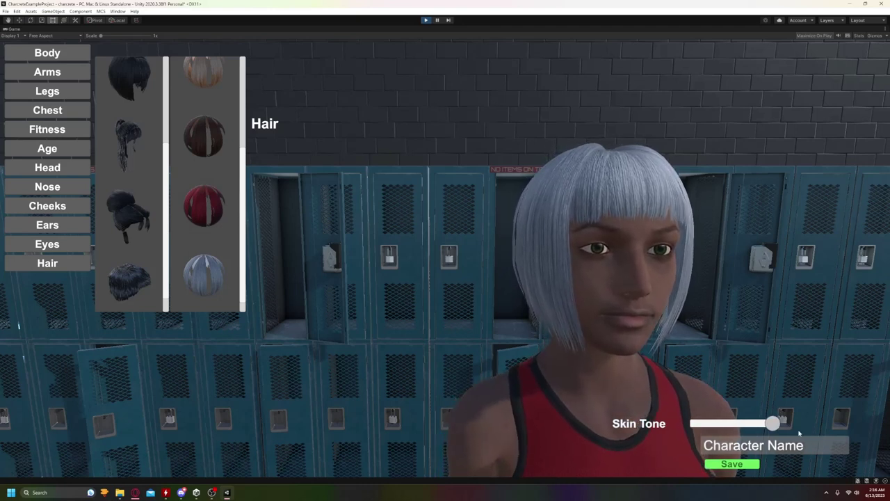
drag(774, 424, 804, 431)
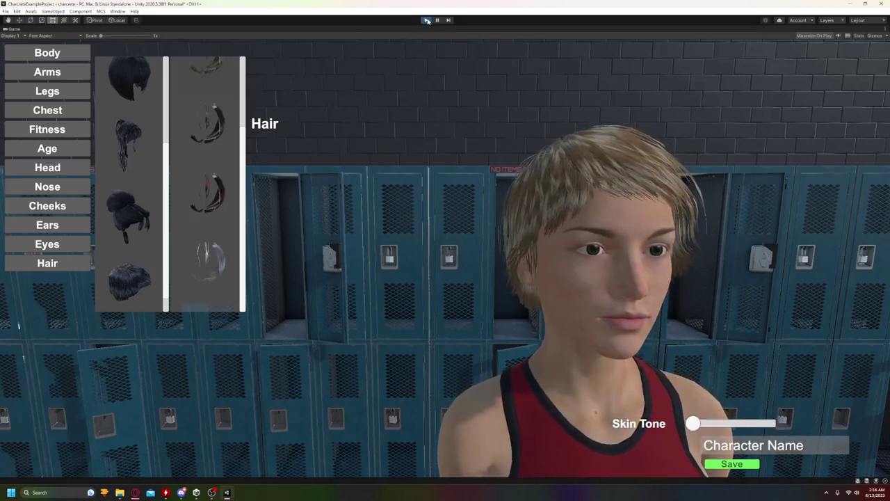
Stop Play mode, deselect the character and collapse the MCS content folders
key(ctrl+p)
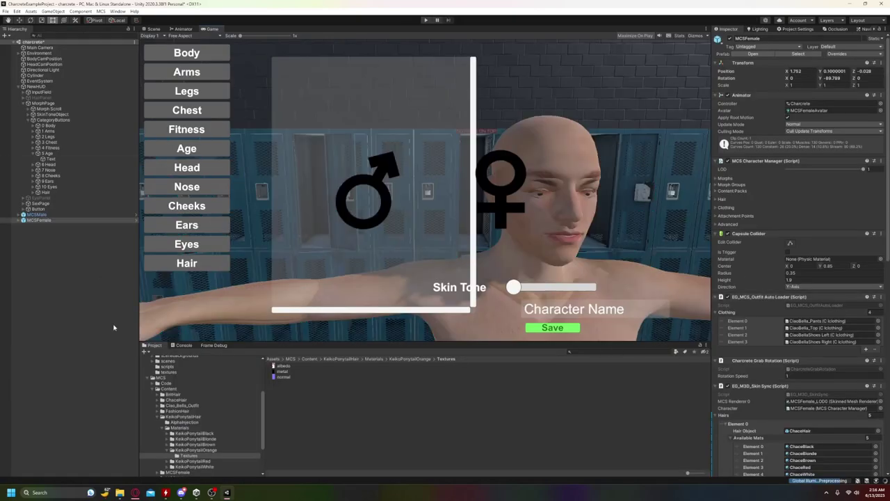
click(41, 232)
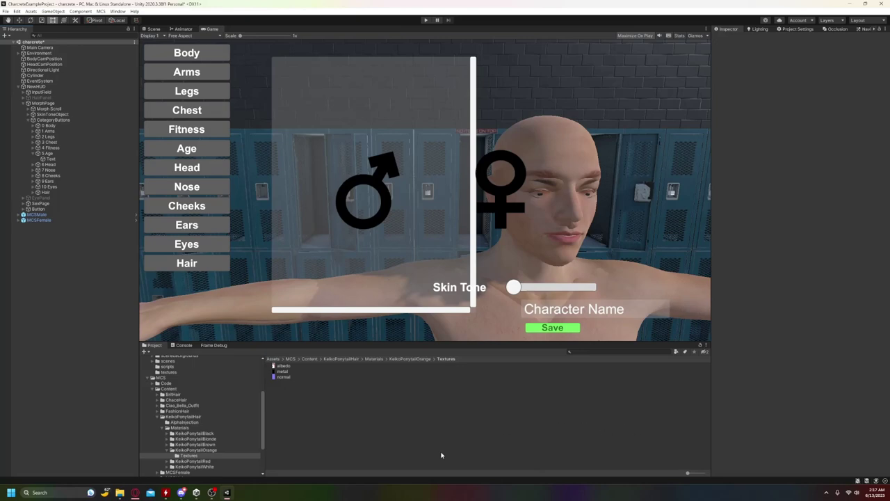
click(154, 389)
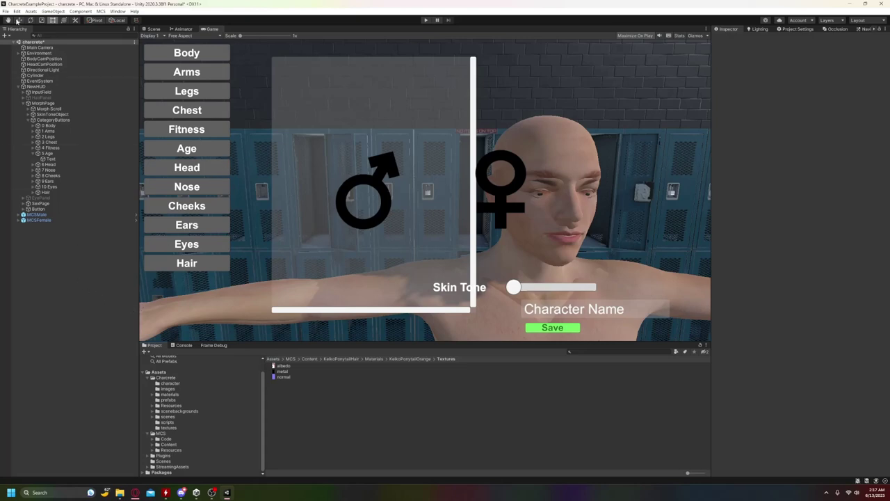
Save the charcrete scene and show the Assets/Charcrete/scenes folder contents
click(5, 11)
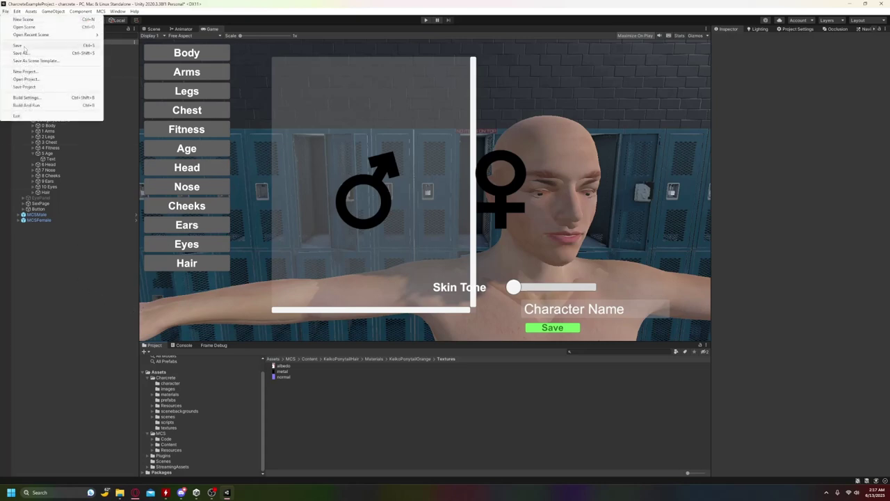
click(42, 46)
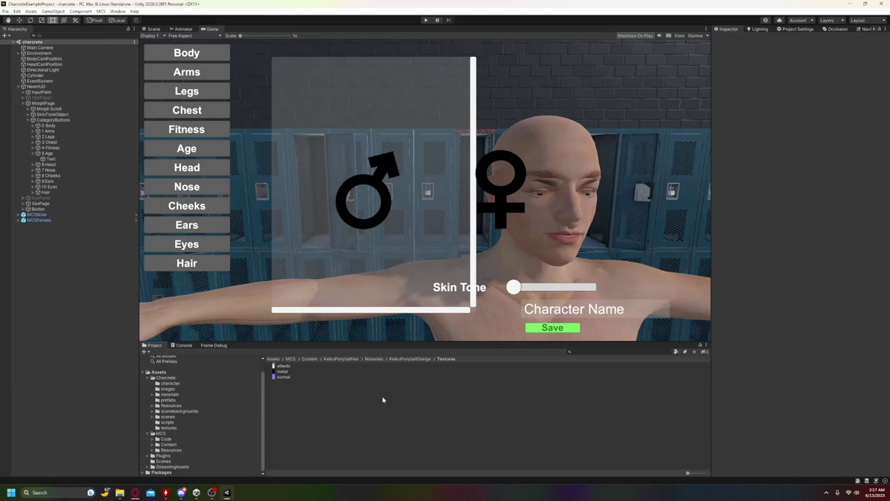
click(168, 415)
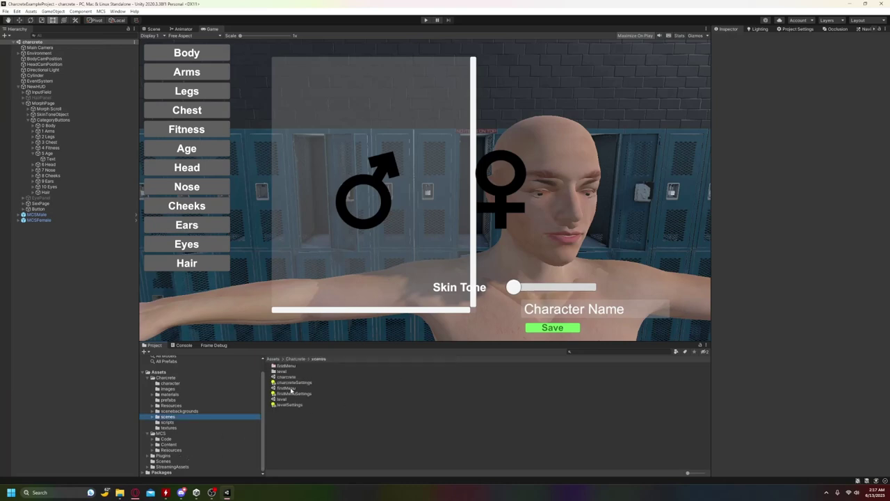
Open the firstMenu scene and run it, keeping New Character selected
double_click(291, 389)
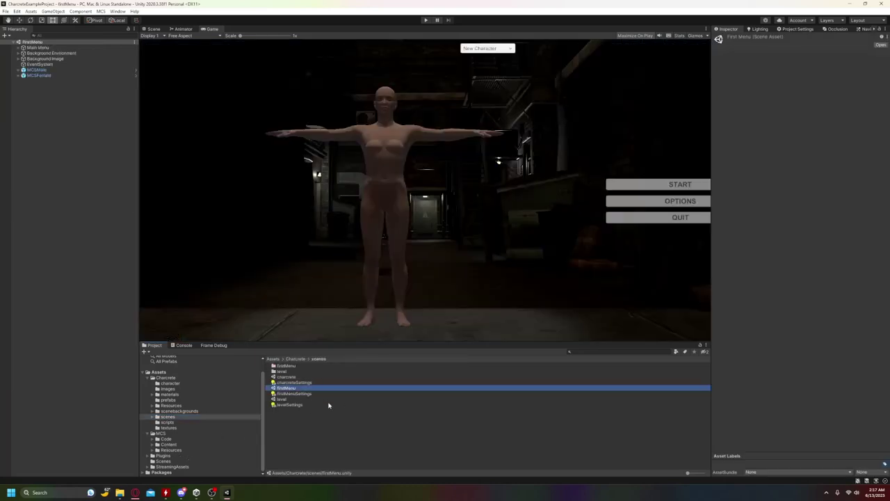
click(427, 20)
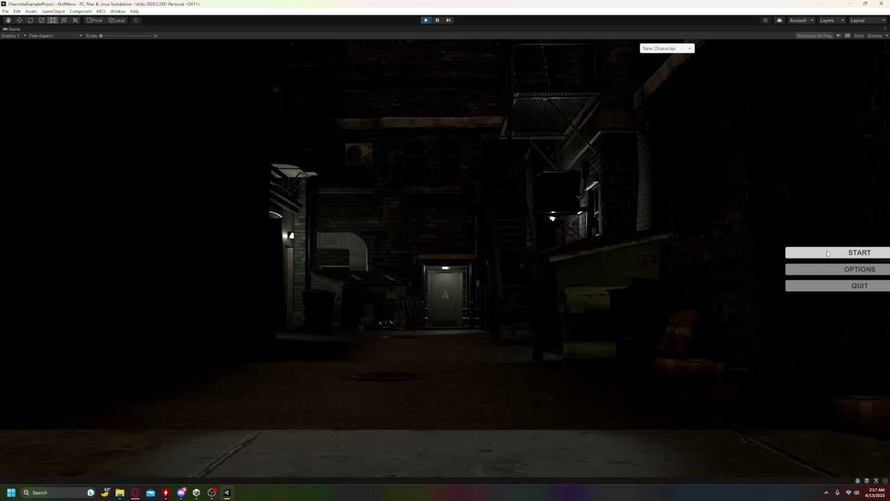
click(692, 48)
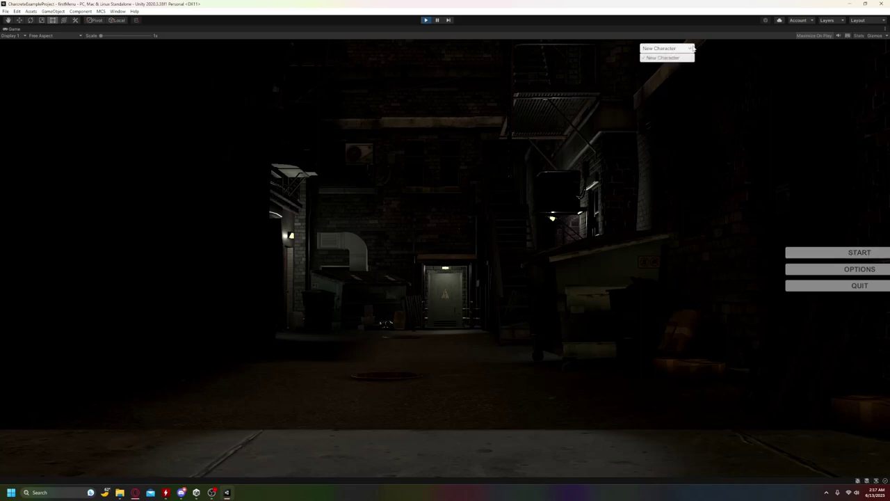
click(690, 49)
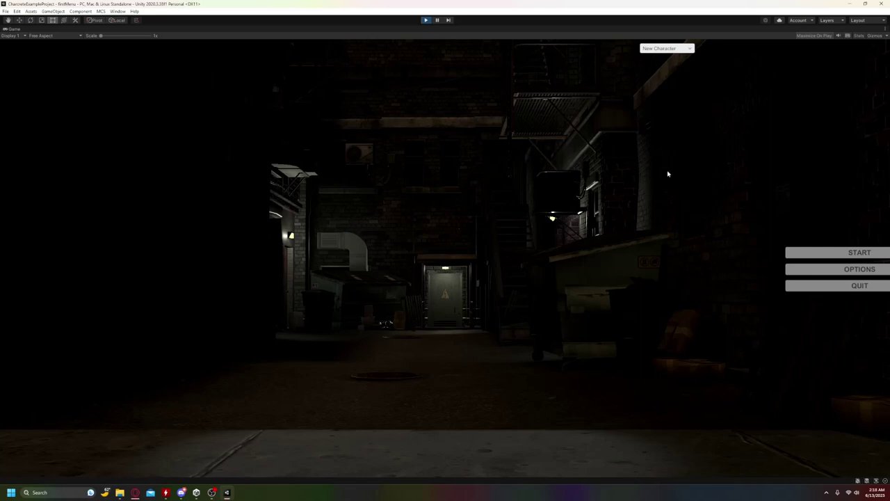
Start a new female character and bring up her Body morph sliders
click(822, 254)
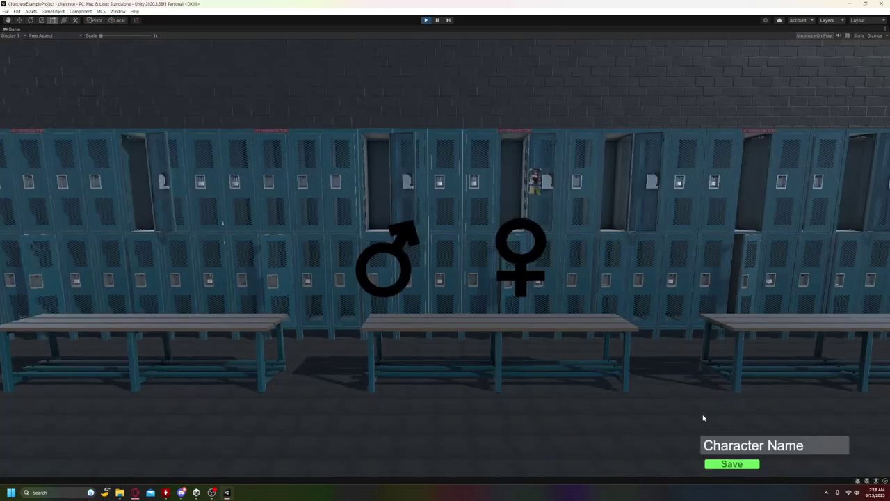
click(524, 264)
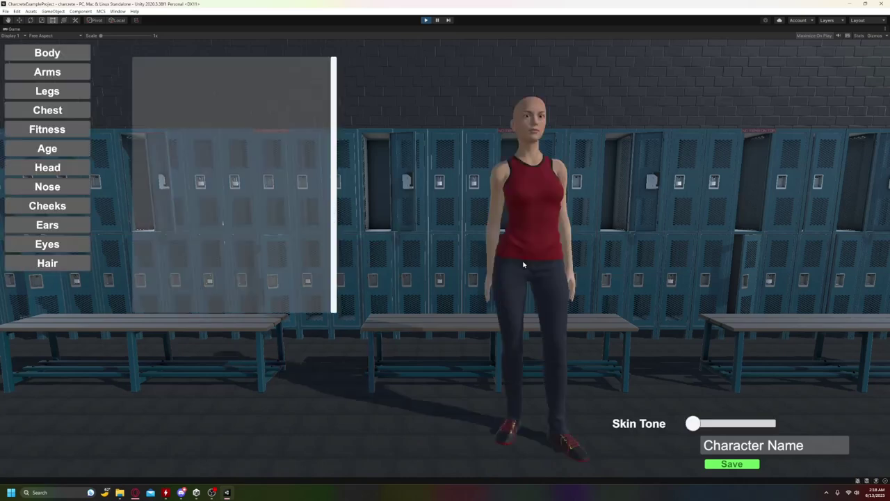
click(66, 58)
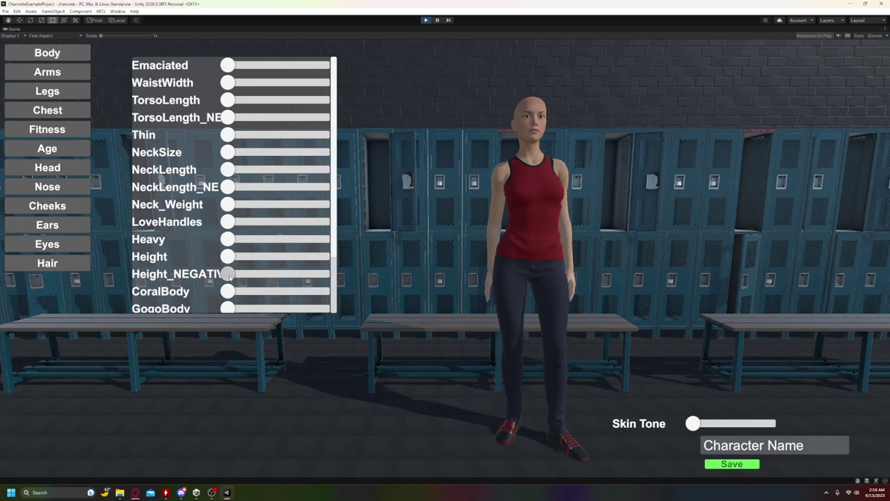
Raise the Height_NEGATIVE and Thin morphs and enlarge NeckSize
drag(229, 276, 274, 275)
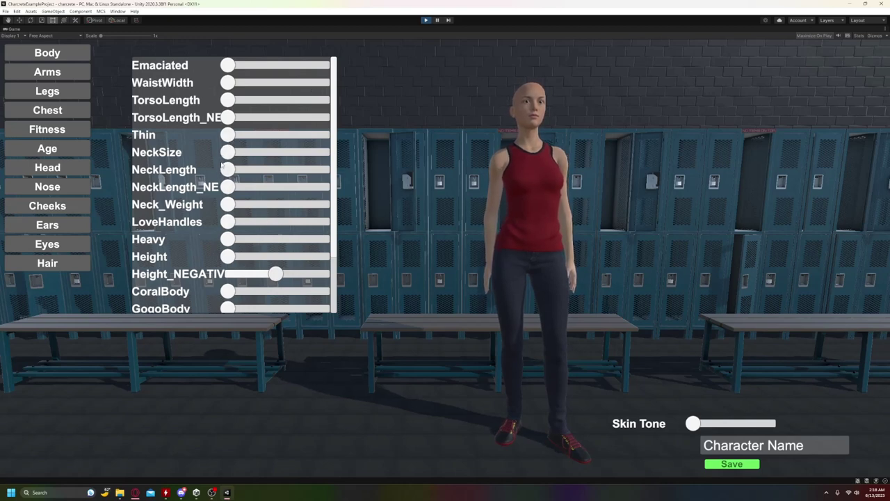
drag(229, 136, 283, 136)
drag(226, 154, 313, 163)
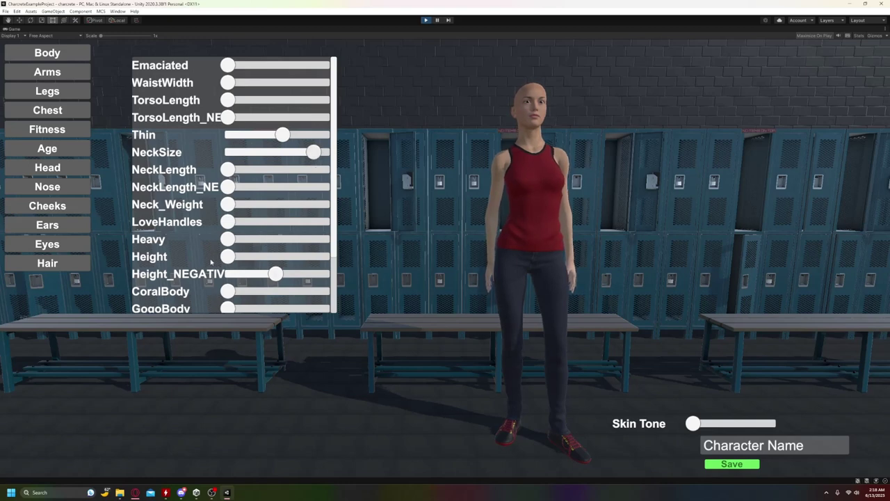
click(228, 239)
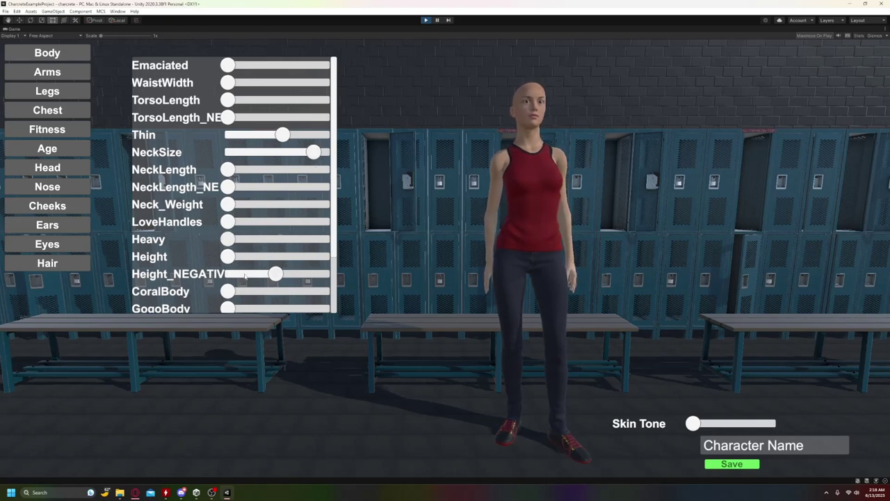
scroll(204, 290, down, 1)
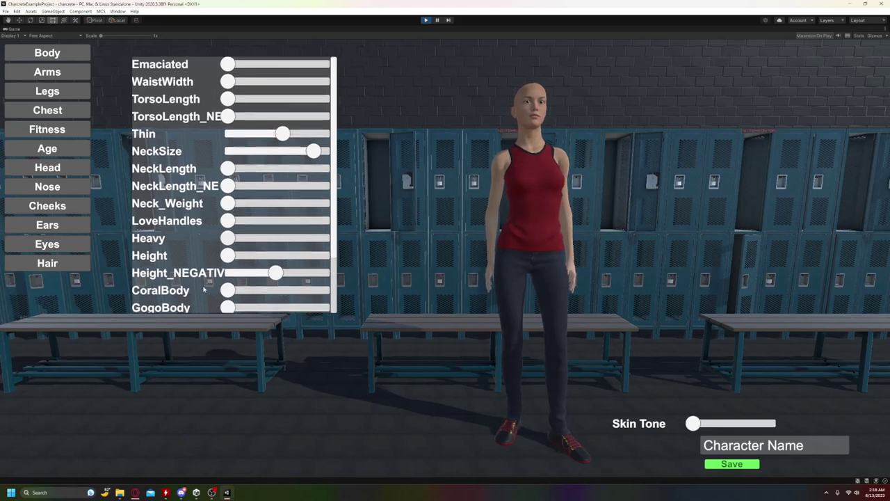
Add BodybuilderDetails under Fitness and raise YoungTeen under Age to make her younger
click(61, 134)
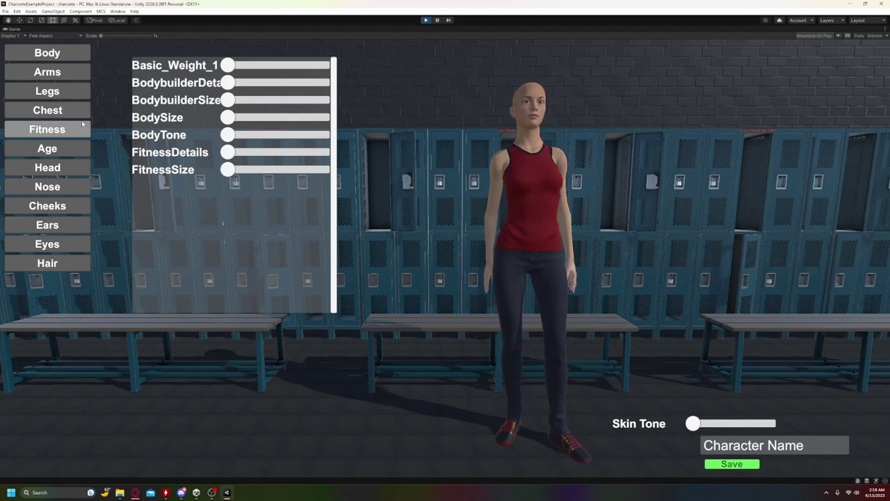
click(224, 85)
drag(224, 84, 412, 181)
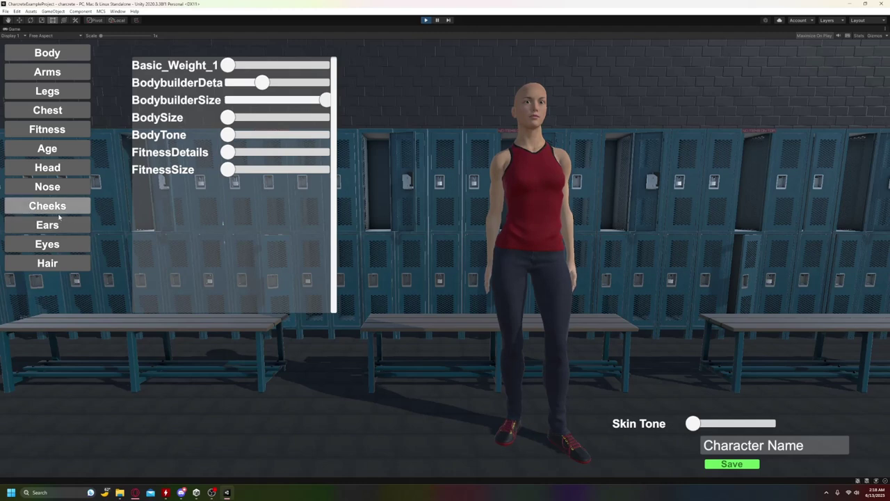
click(62, 149)
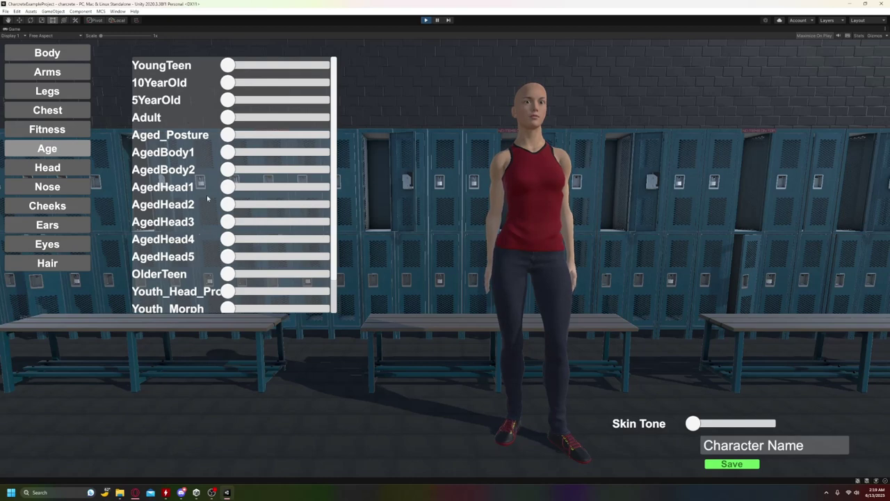
drag(227, 65, 254, 101)
Give her the long ponytail hairstyle, trying blonde before settling on dark brown
click(47, 263)
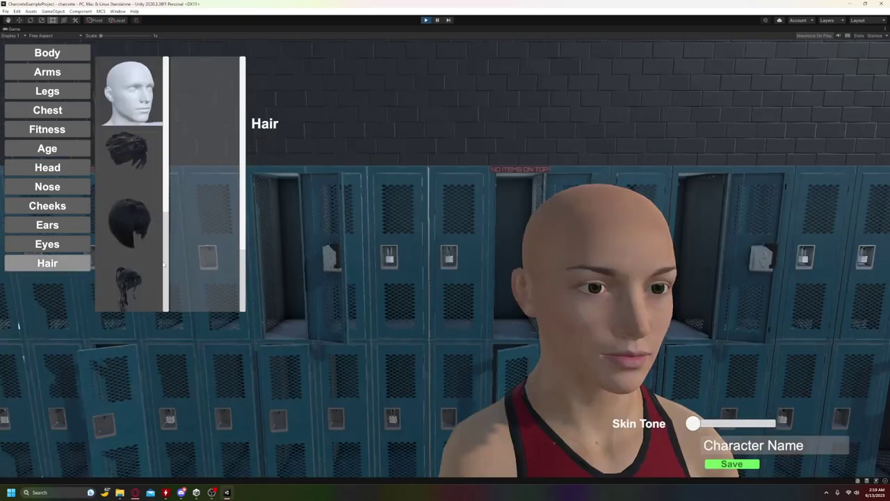
click(141, 174)
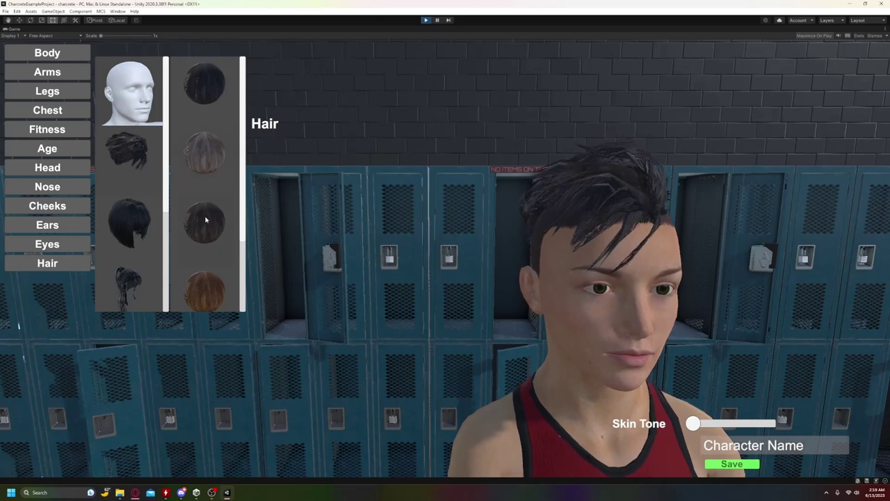
click(125, 283)
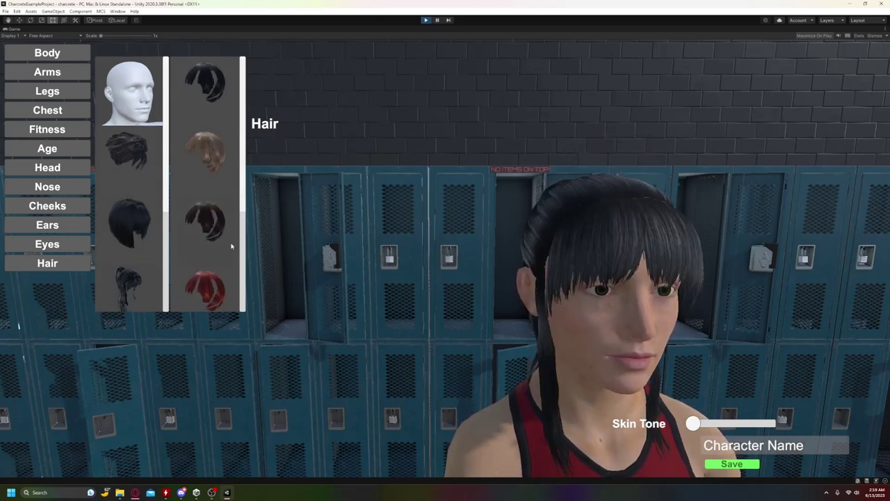
click(205, 150)
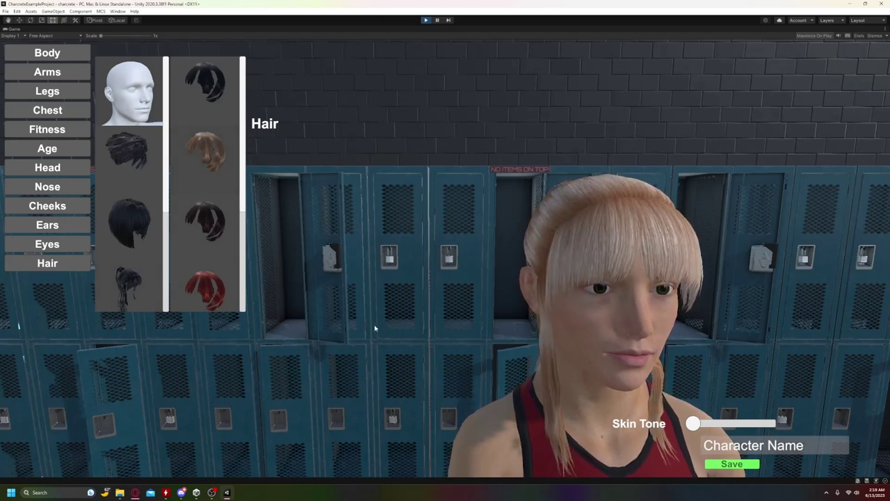
click(205, 221)
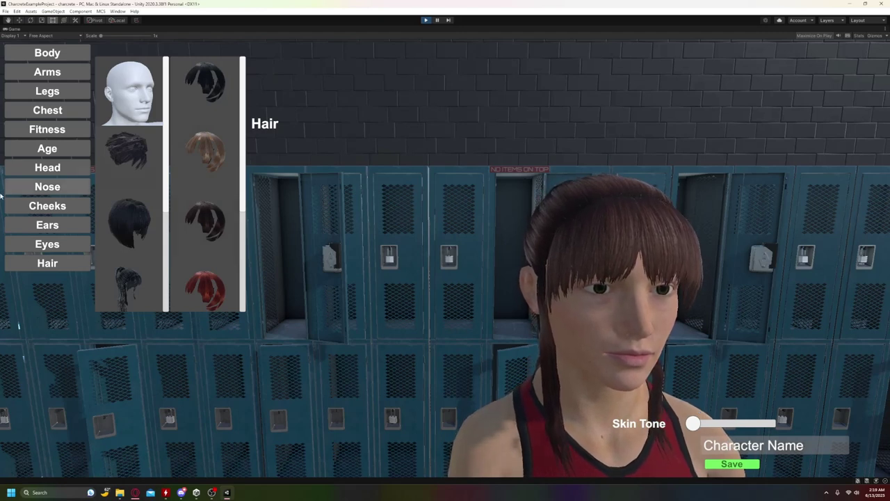
Try olive, blue, green and dark brown eye colours in the Eyes panel
click(47, 245)
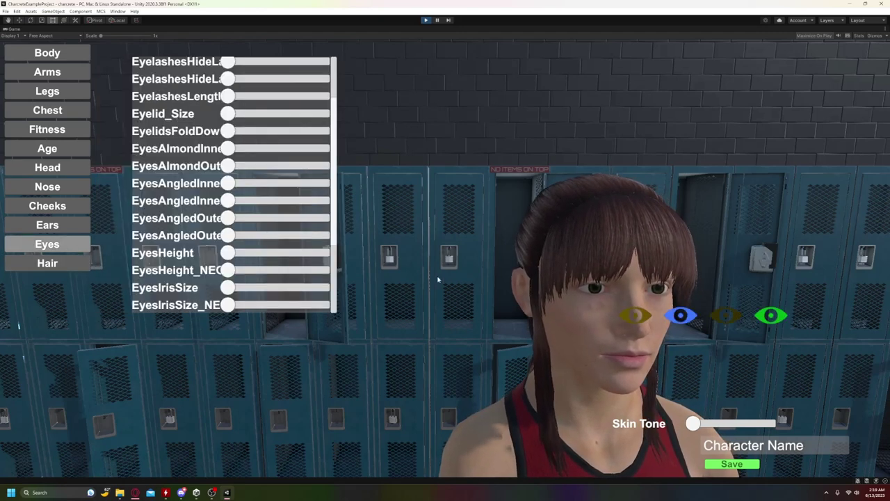
click(633, 316)
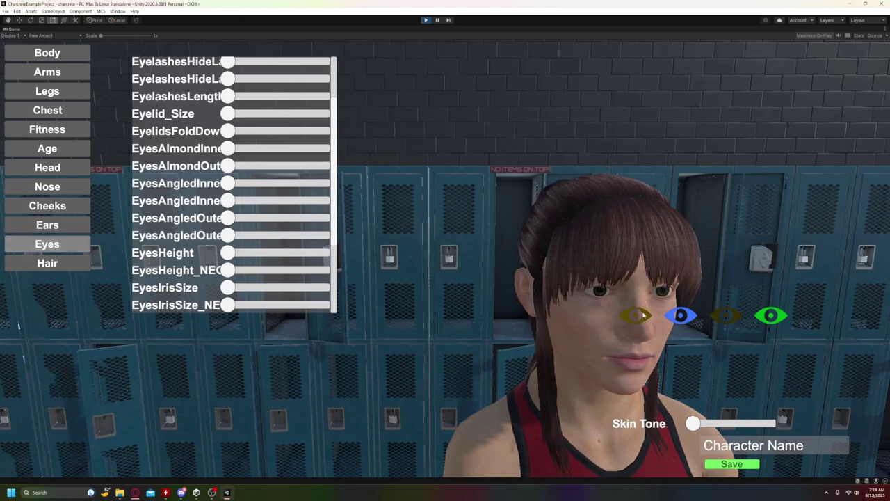
click(680, 316)
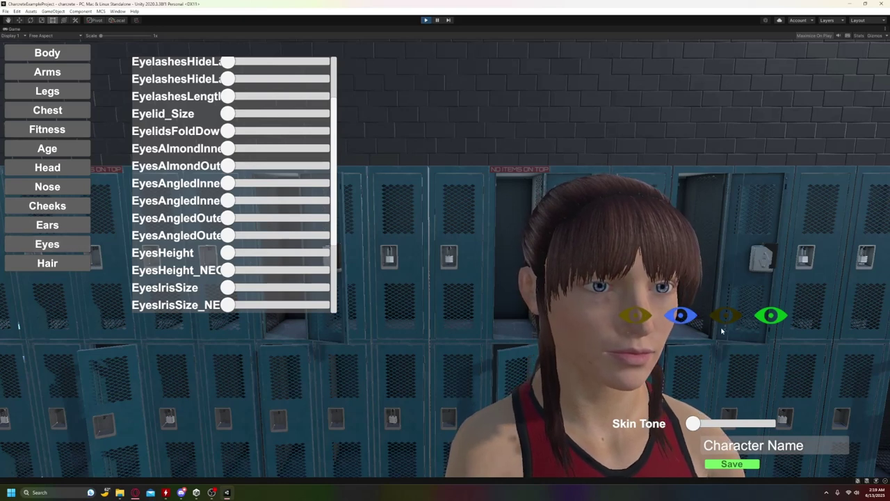
click(768, 318)
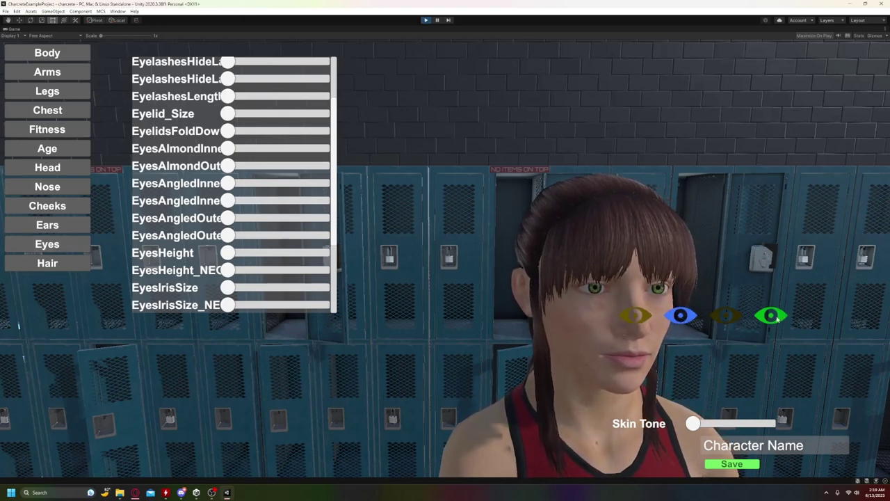
click(728, 317)
click(779, 317)
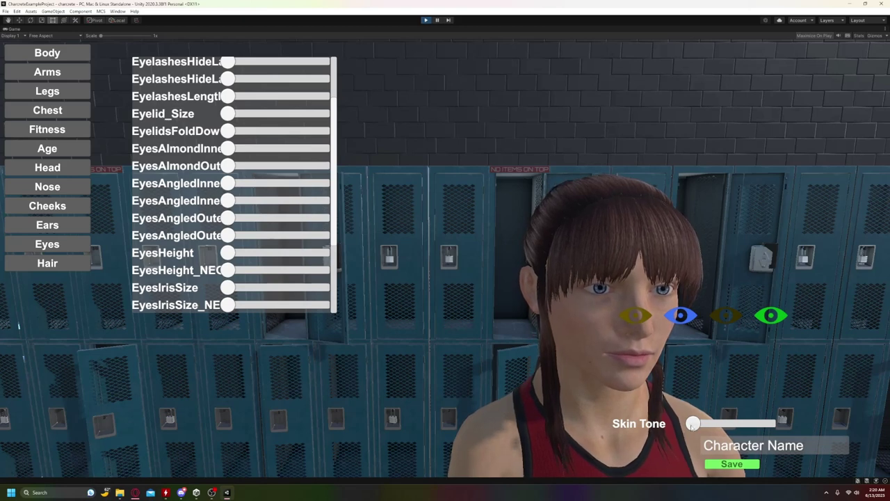
Set skin tone midway, max NoseDepth and NoseSize, and name the character TestGirl
drag(693, 424, 736, 445)
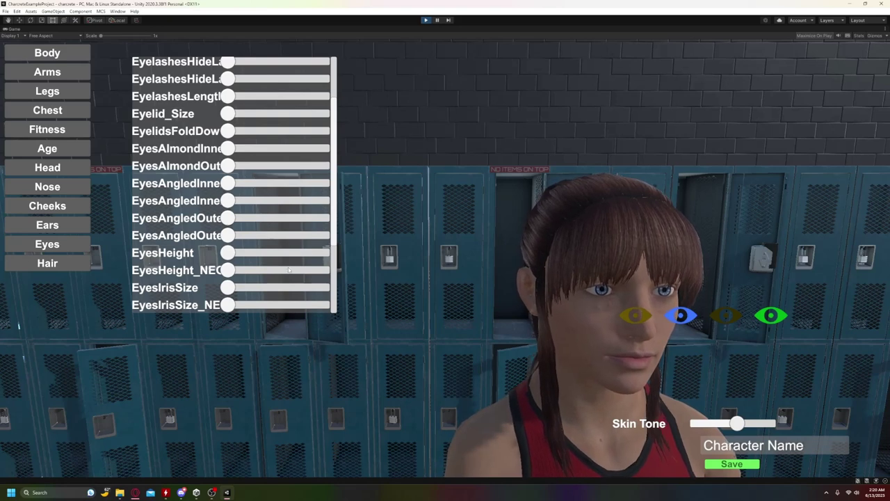
click(47, 186)
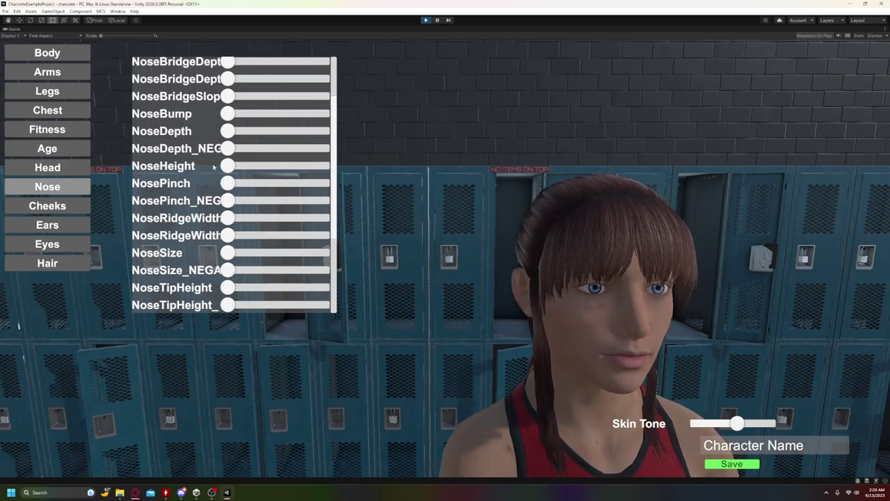
drag(228, 148, 482, 149)
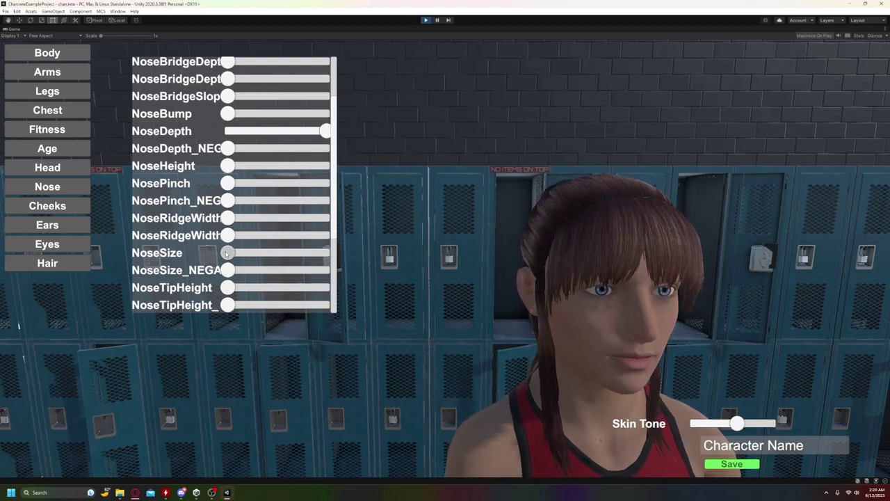
drag(227, 253, 512, 318)
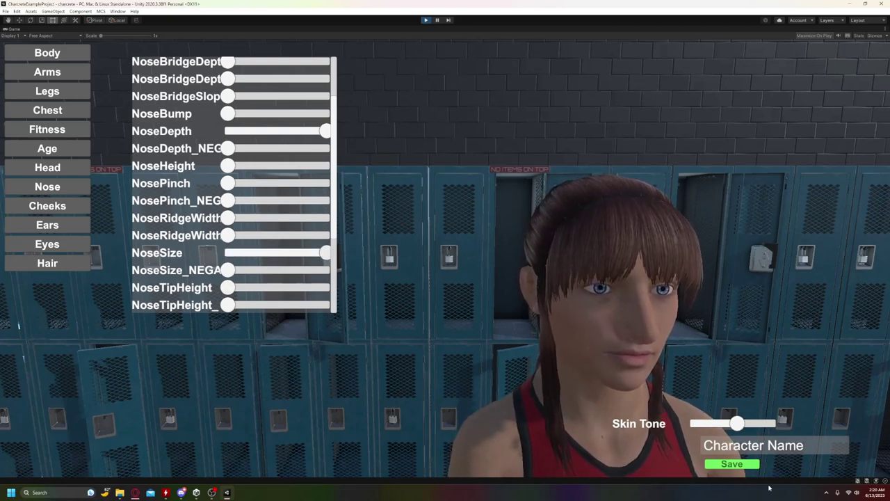
click(731, 449)
text(TestGirl)
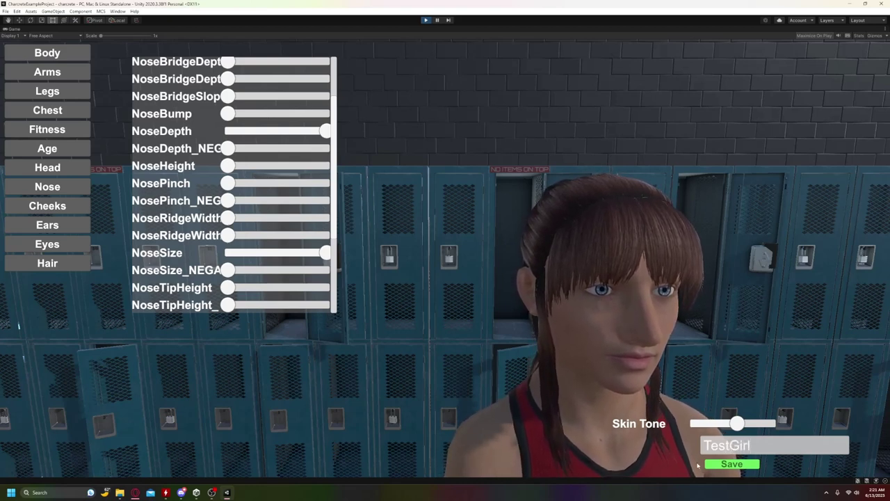
Save the TestGirl character, stop Play mode and reopen the charcrete scene
click(739, 466)
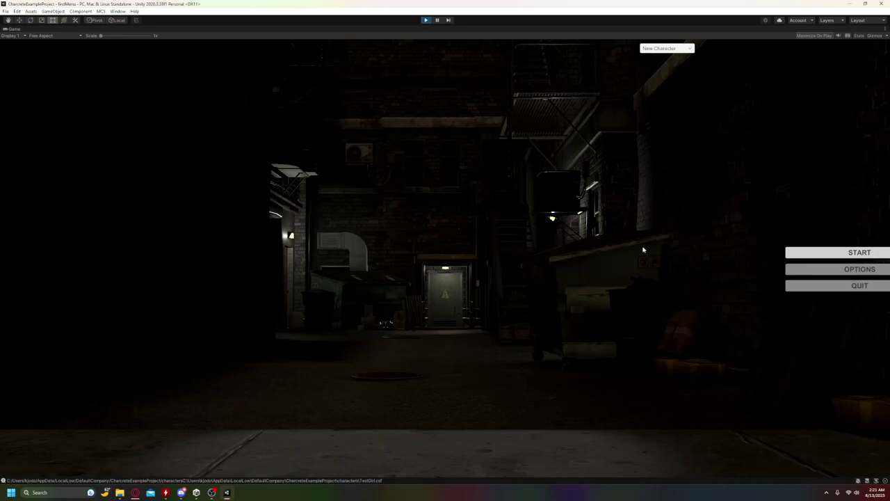
key(ctrl+p)
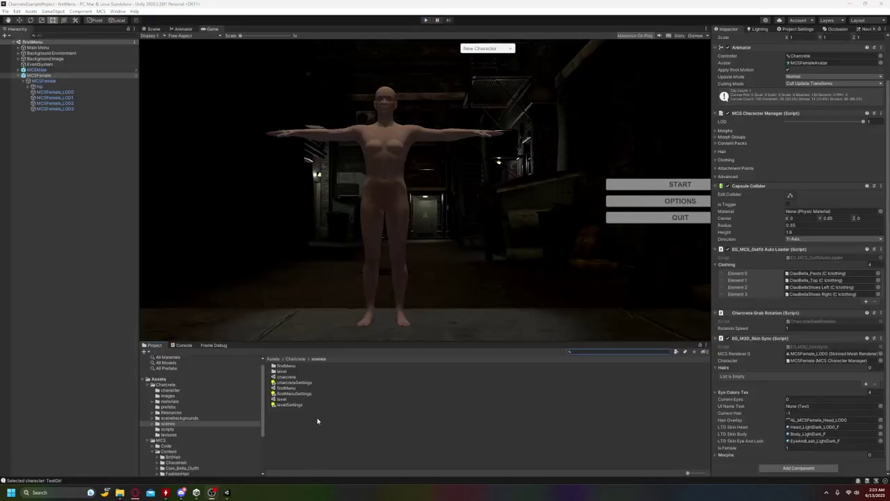
double_click(287, 377)
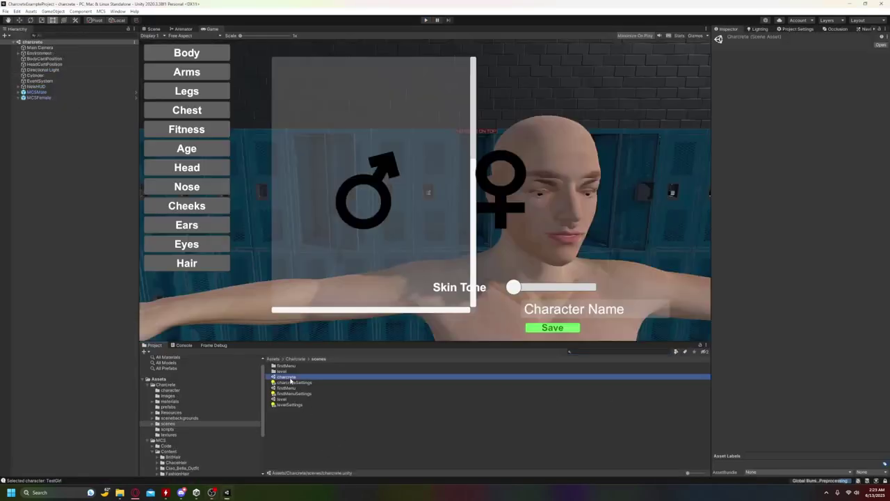
Apply MCSFemale's EG_M3D_Skin Sync prefab override
click(39, 97)
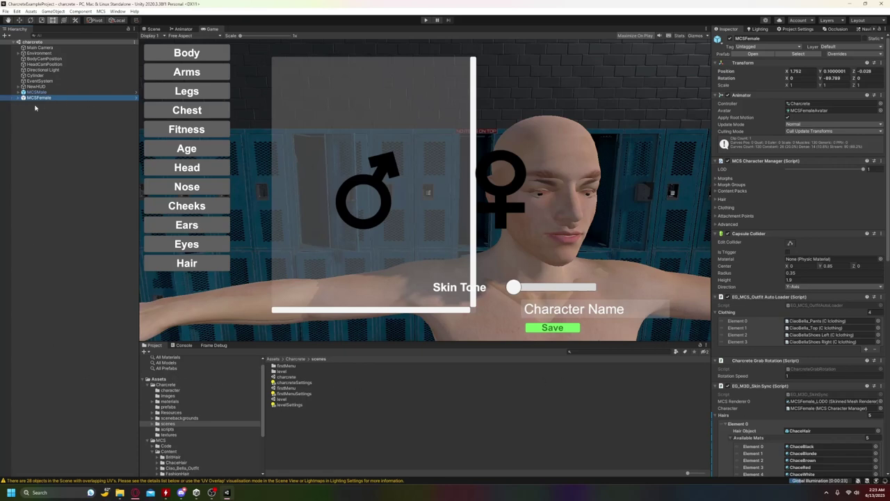
click(857, 53)
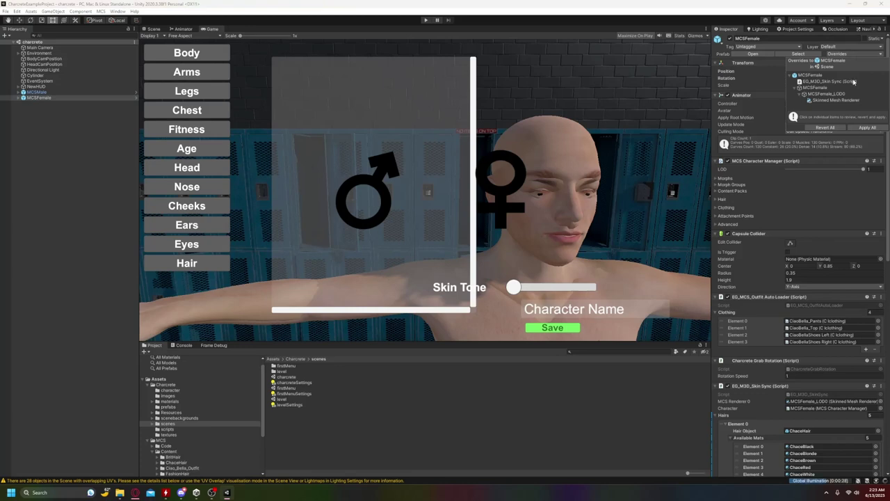
click(848, 82)
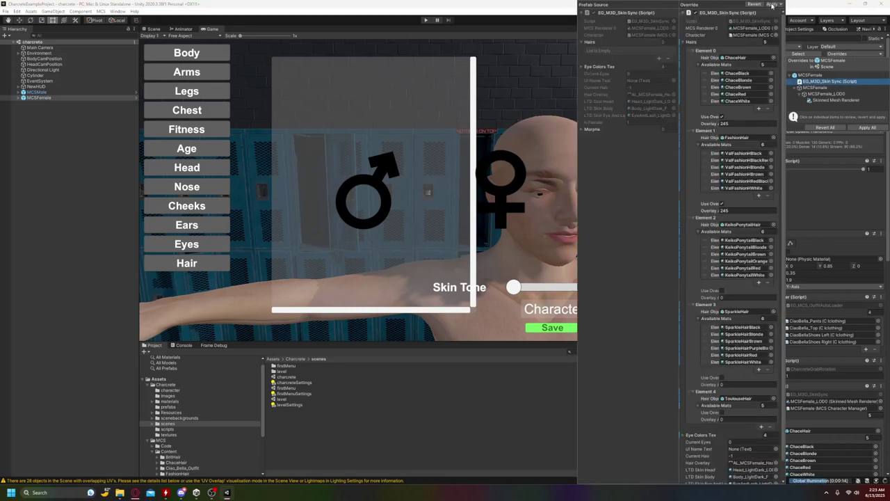
click(774, 5)
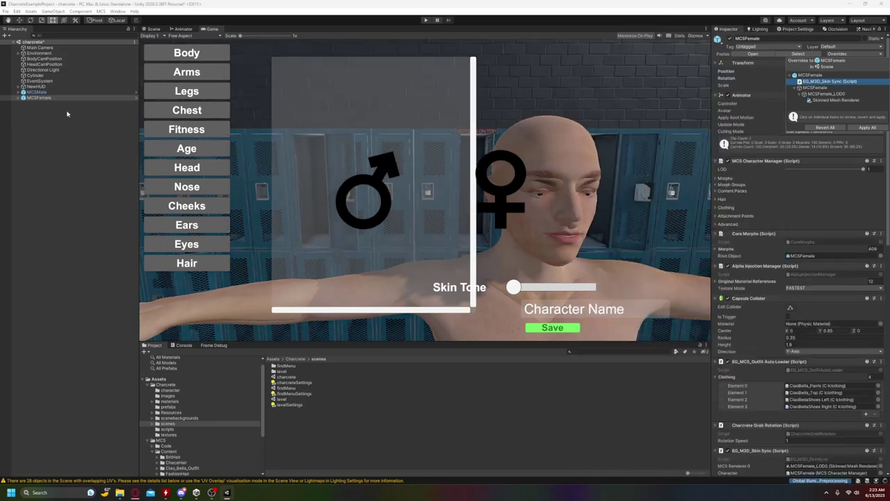
Apply MCSMale's prefab overrides, including the added HeadCamTarget, then deselect
click(64, 92)
click(840, 54)
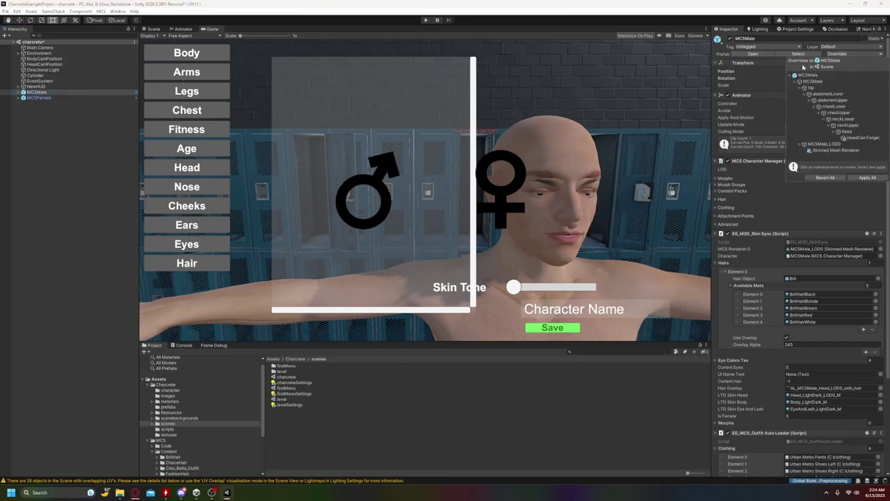
click(861, 138)
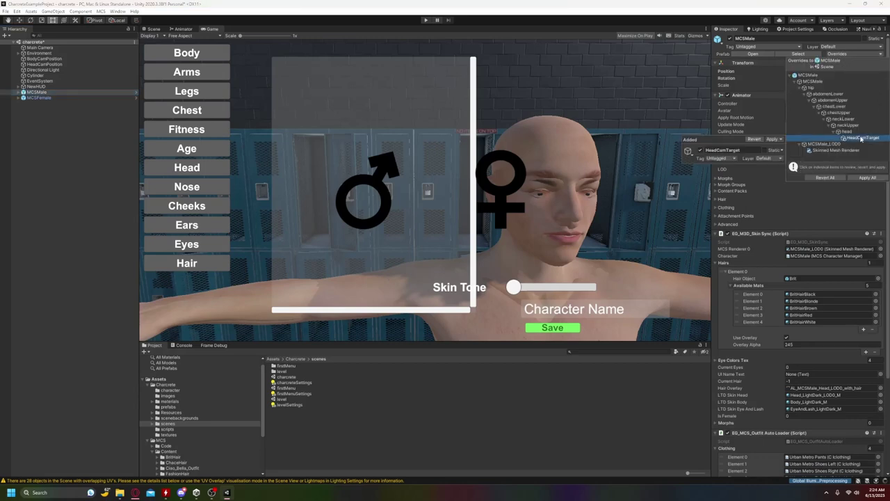
click(867, 178)
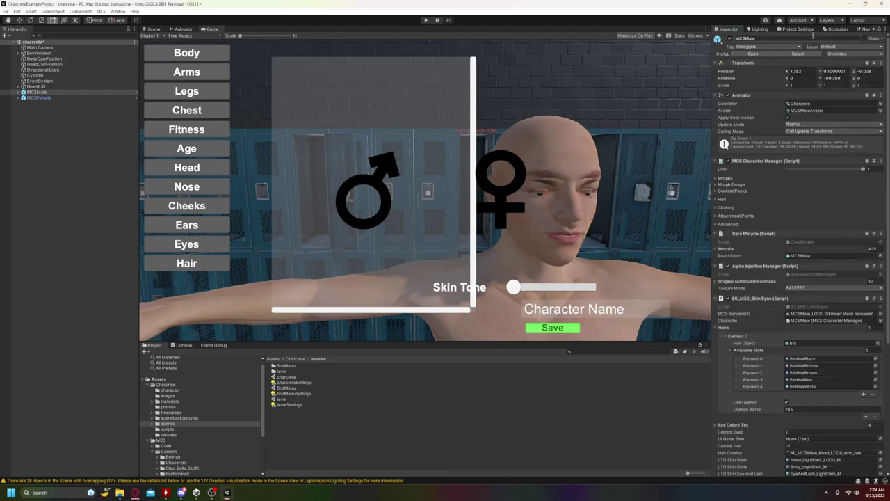
click(76, 150)
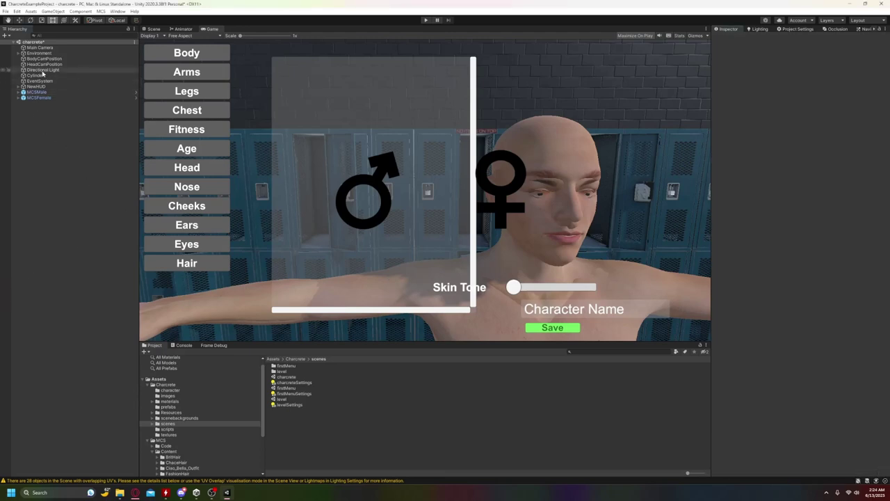
Save the charcrete scene and open the firstMenu scene
click(6, 11)
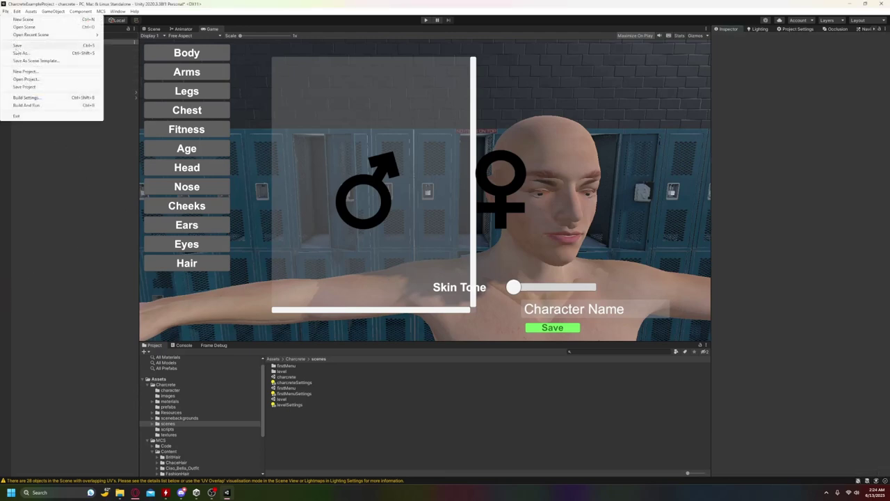
click(19, 47)
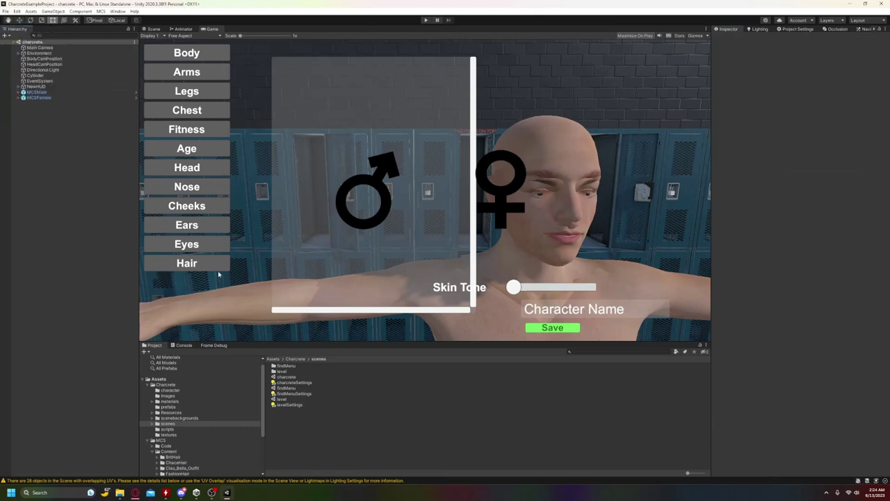
double_click(295, 389)
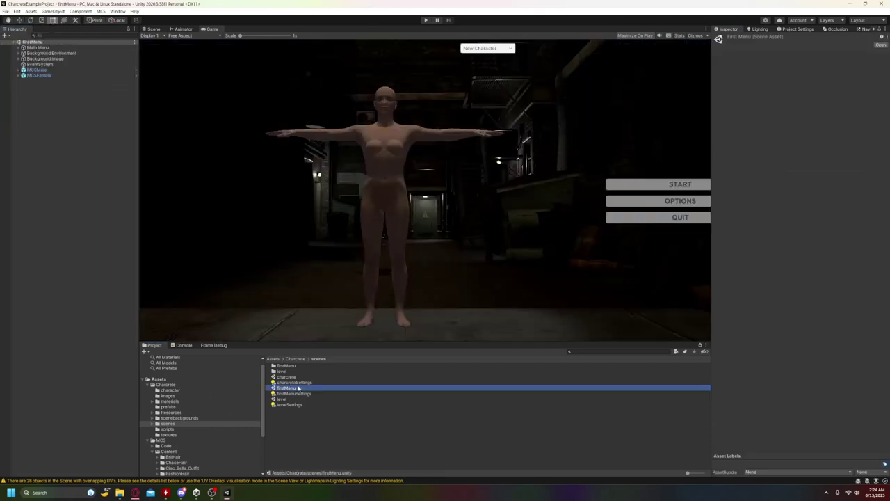
Play the menu, load TestGirl from the character dropdown, rotate her preview, and press START
click(426, 20)
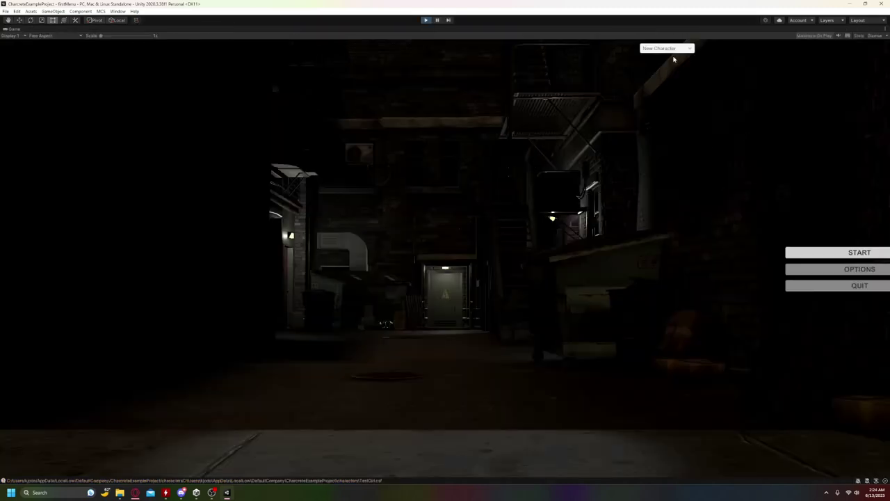
click(673, 53)
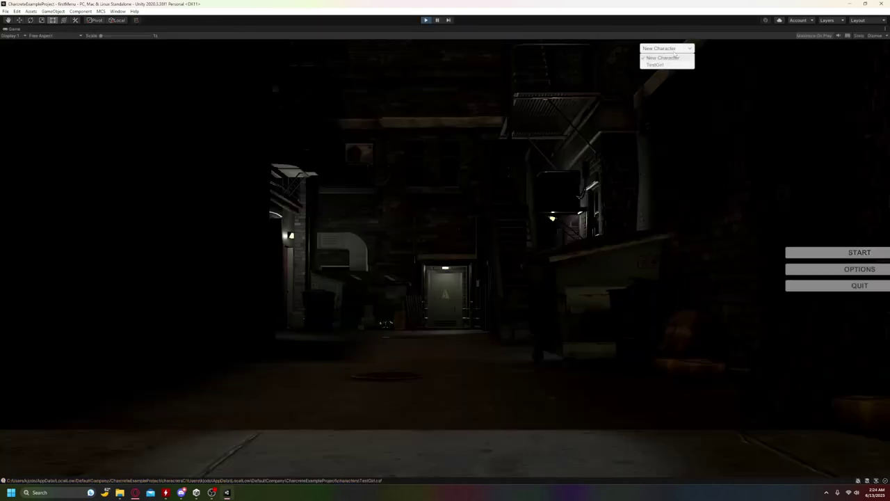
click(664, 66)
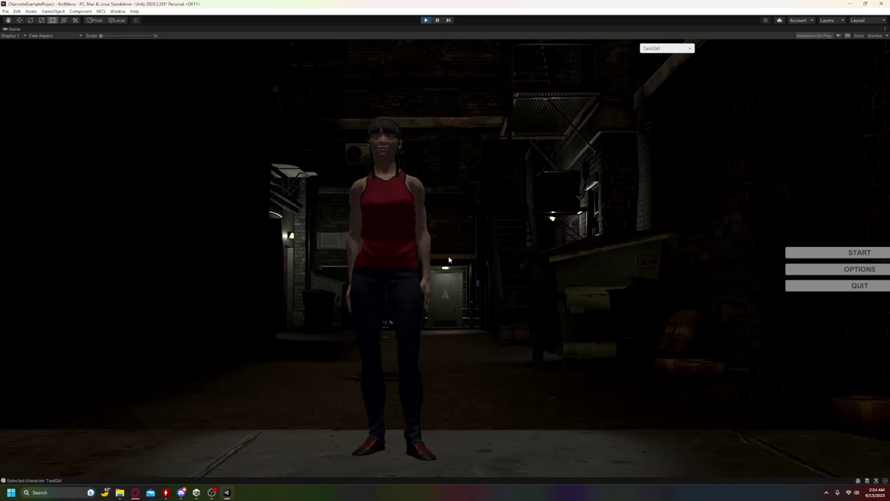
drag(364, 246, 386, 323)
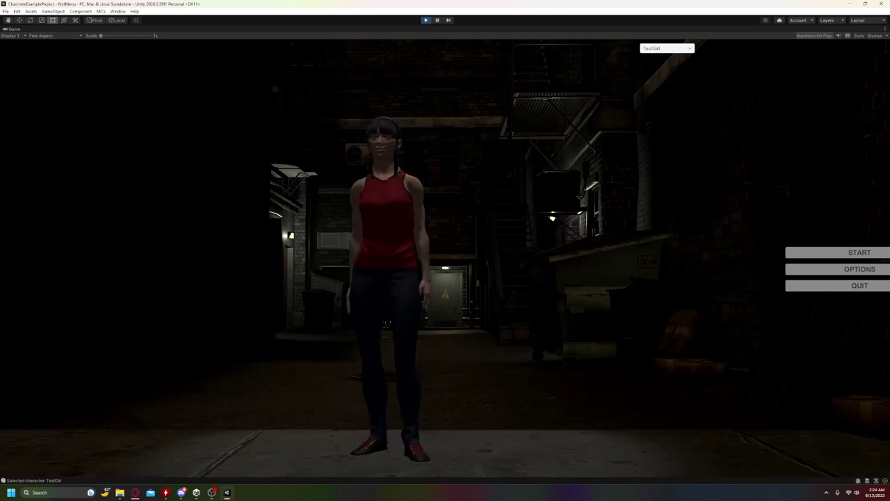
click(831, 253)
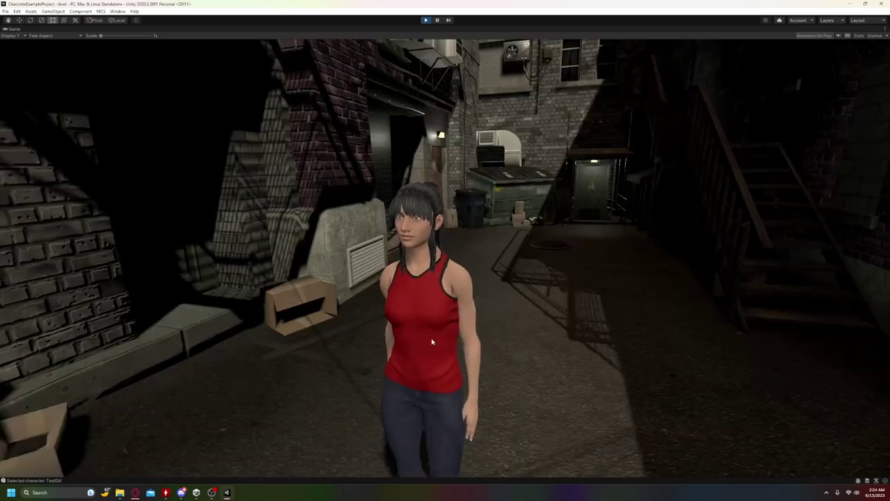
drag(400, 341, 713, 268)
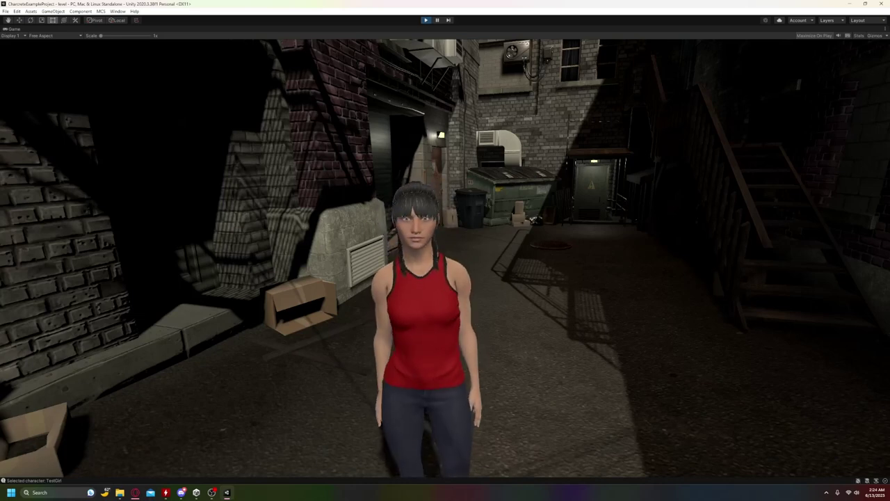